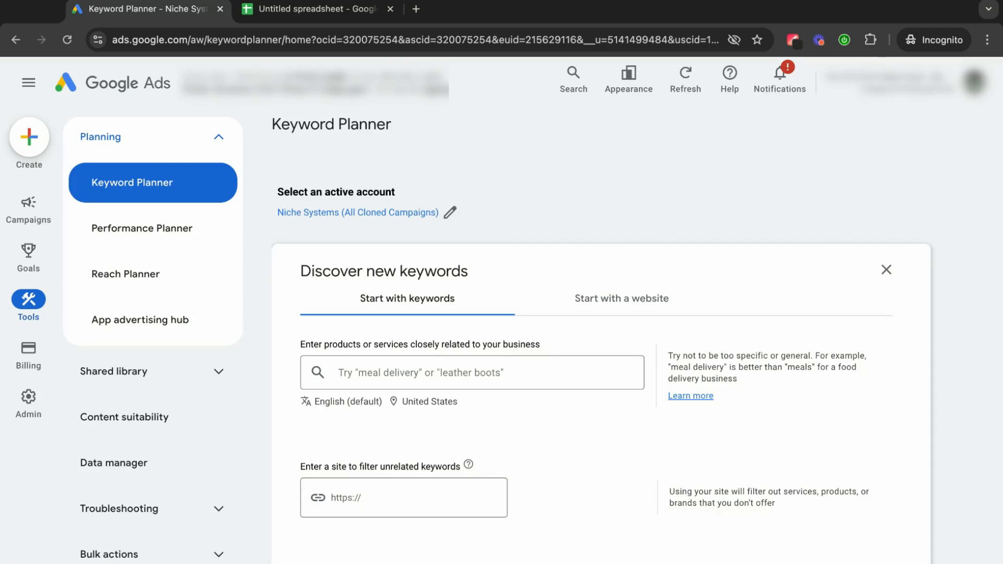
# Switch to the Google Sheets spreadsheet and widen columns A and B around their pest control headings.
pyautogui.click(347, 13)
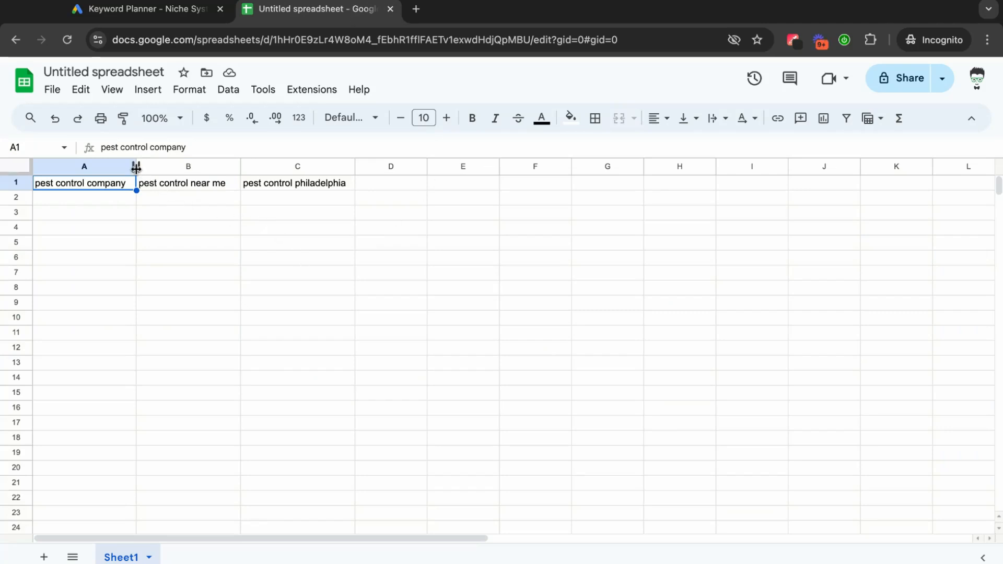
pyautogui.moveTo(135, 167); pyautogui.dragTo(151, 167)
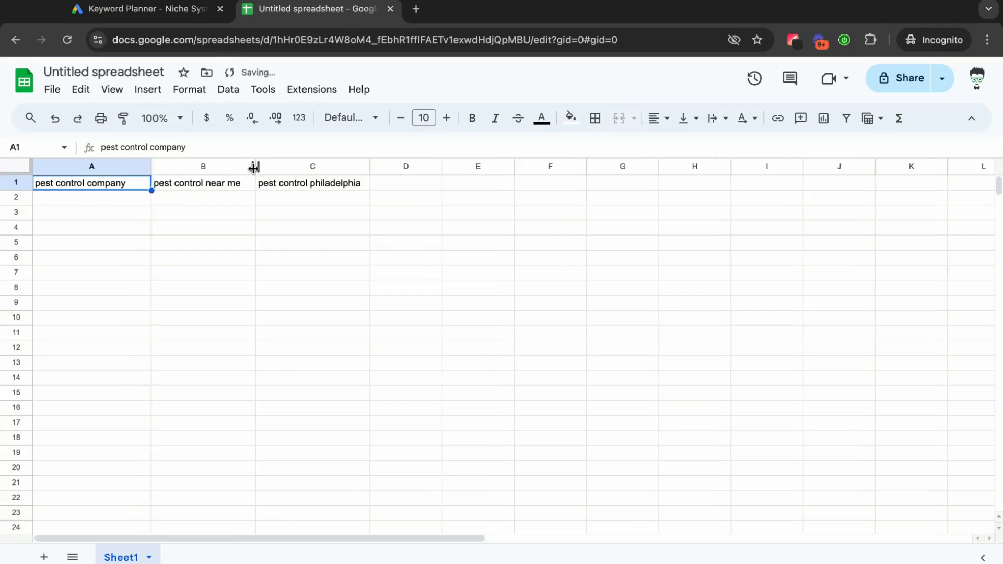
pyautogui.moveTo(256, 167); pyautogui.dragTo(277, 167)
pyautogui.click(358, 244)
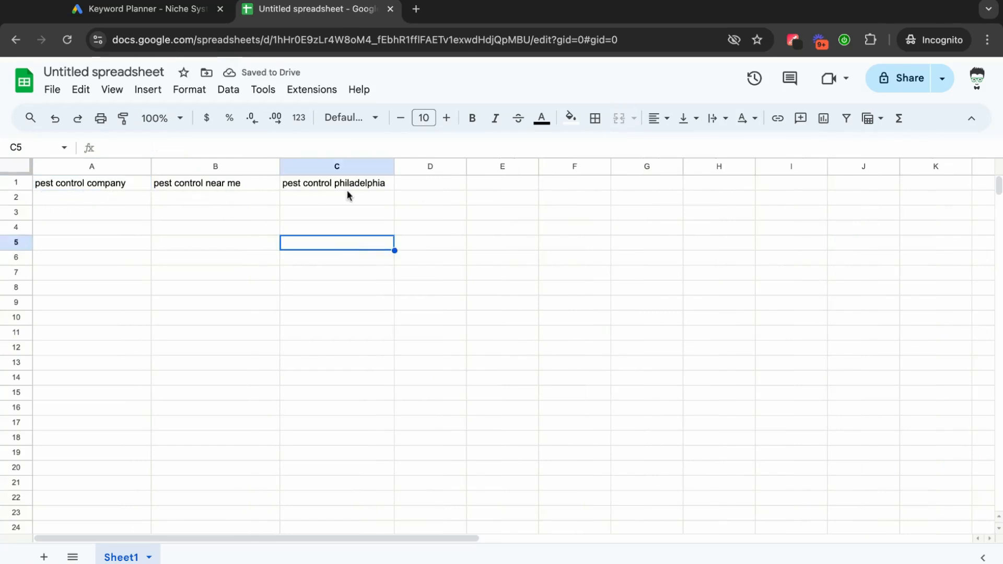
pyautogui.click(349, 212)
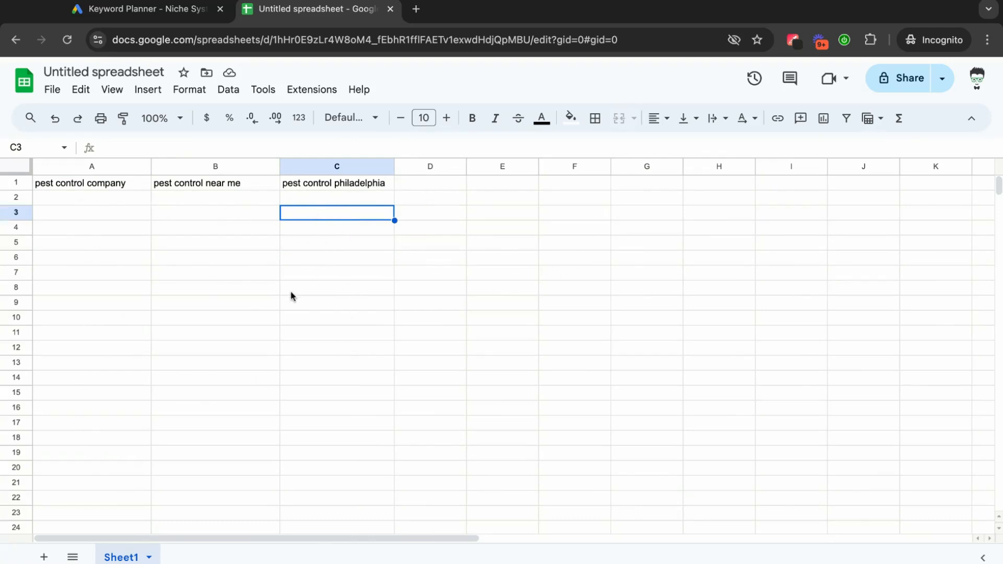
pyautogui.click(108, 230)
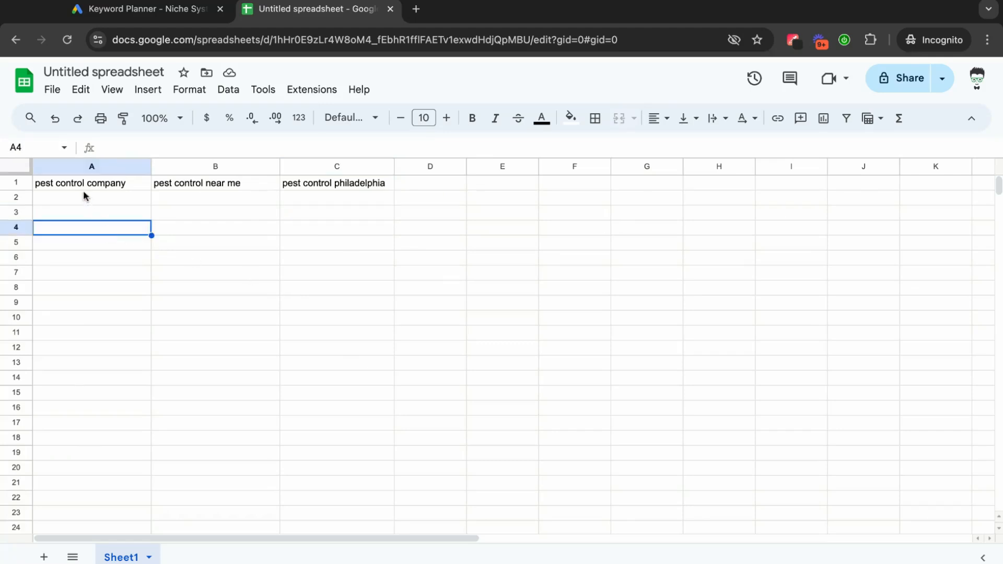
# Copy "pest control company" from cell A1 and add it as a seed keyword in Google Ads Keyword Planner.
pyautogui.click(81, 185)
pyautogui.tripleClick(86, 180)
pyautogui.hotkey('ctrl', 'c')
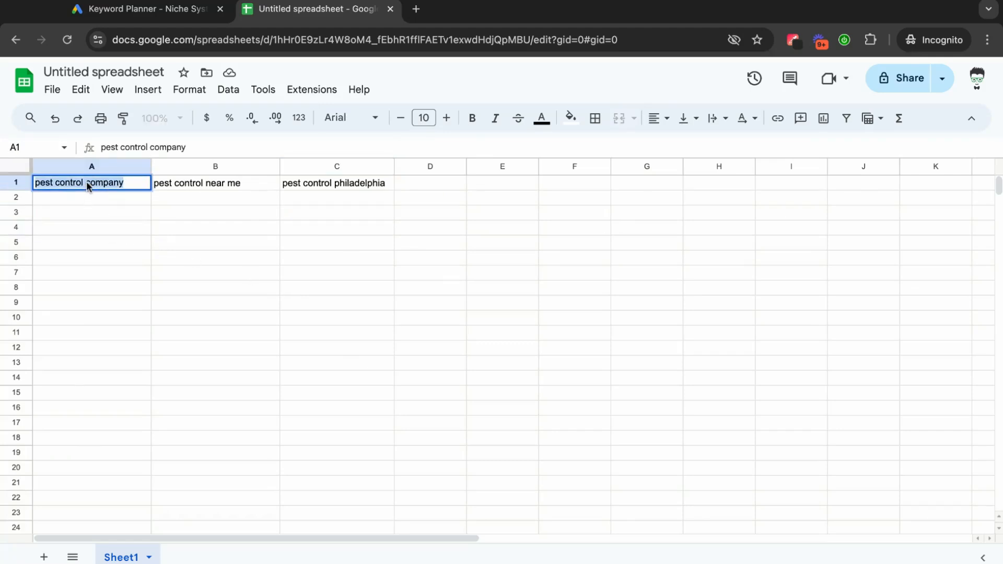
pyautogui.click(141, 12)
pyautogui.click(355, 364)
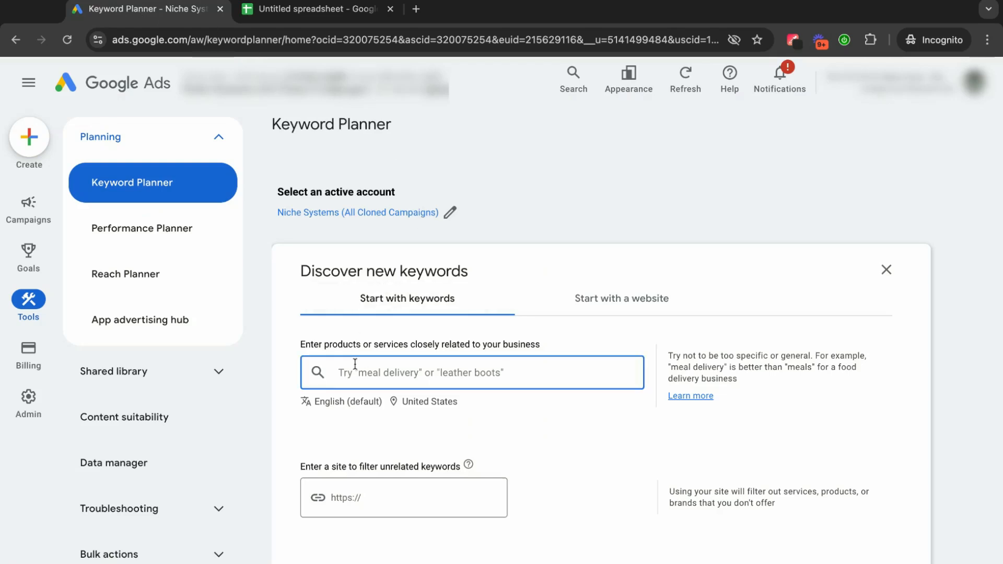
pyautogui.hotkey('ctrl', 'v')
pyautogui.press('Return')
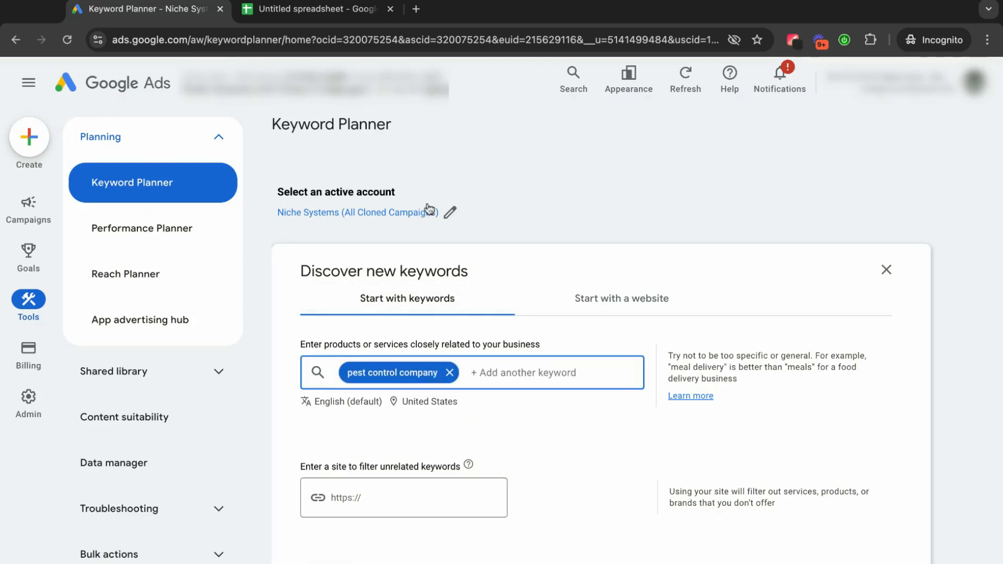
# Copy "pest control near me" from cell B1 in Google Sheets and add it as a seed keyword in Keyword Planner.
pyautogui.click(318, 12)
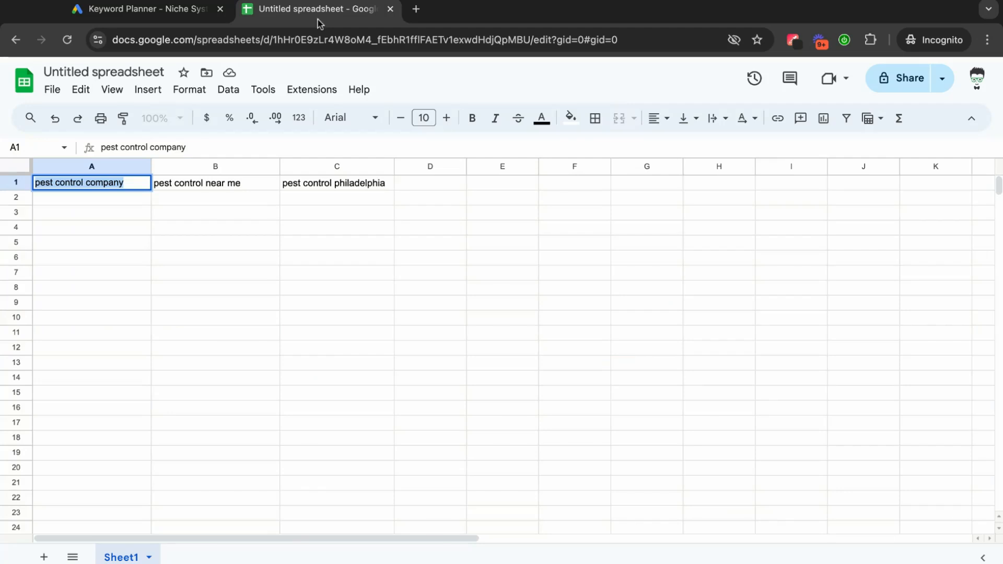
pyautogui.click(226, 184)
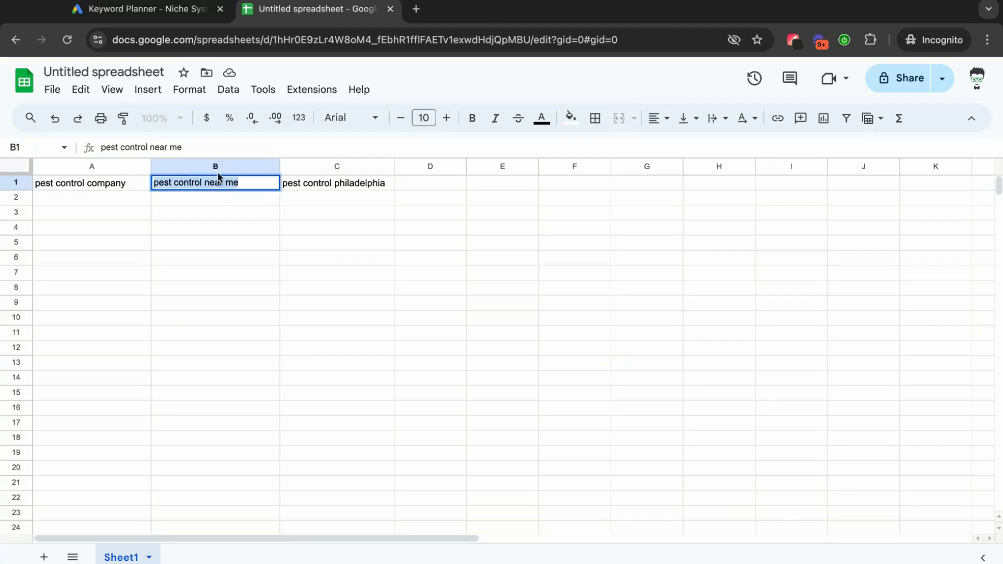
pyautogui.click(151, 10)
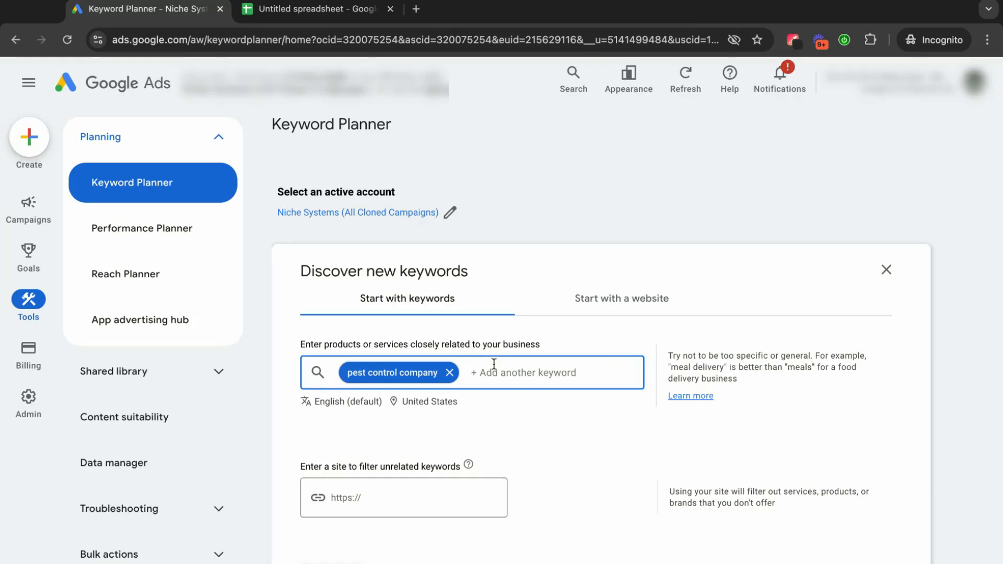
pyautogui.write('pest control near me')
pyautogui.press('Return')
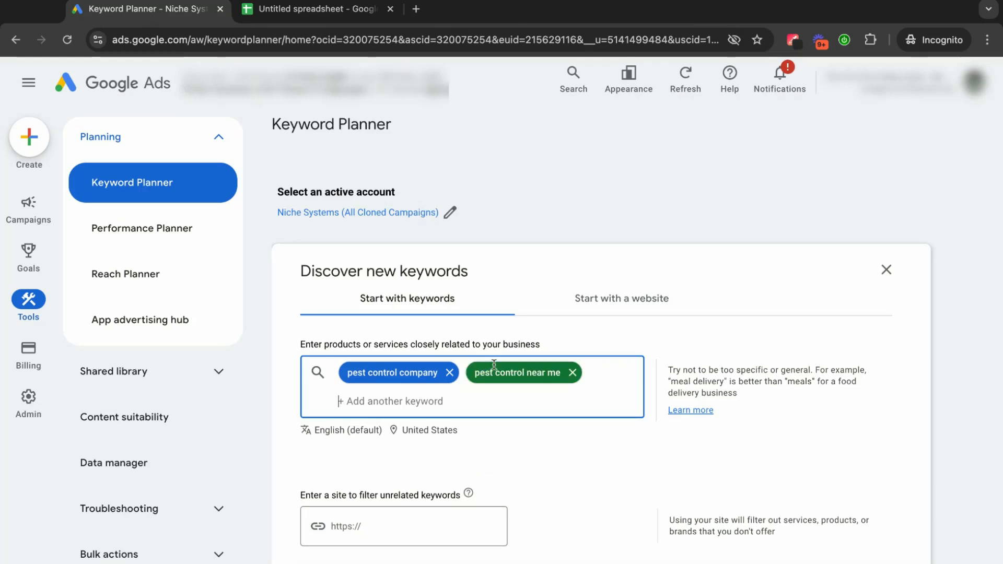
# Copy "pest control philadelphia" from cell C1 in Google Sheets and add it as a seed keyword in Keyword Planner.
pyautogui.click(350, 11)
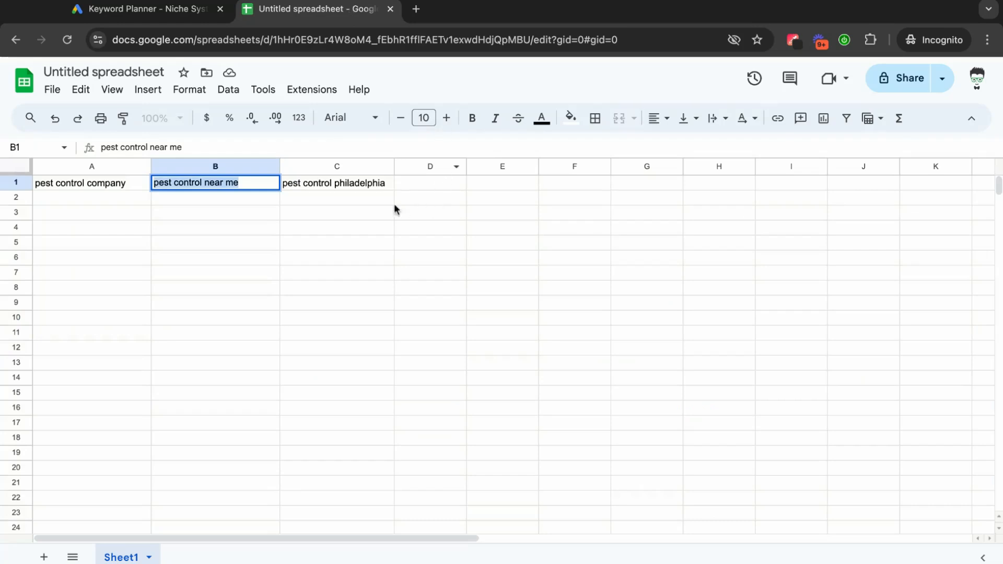
pyautogui.tripleClick(359, 183)
pyautogui.hotkey('ctrl', 'c')
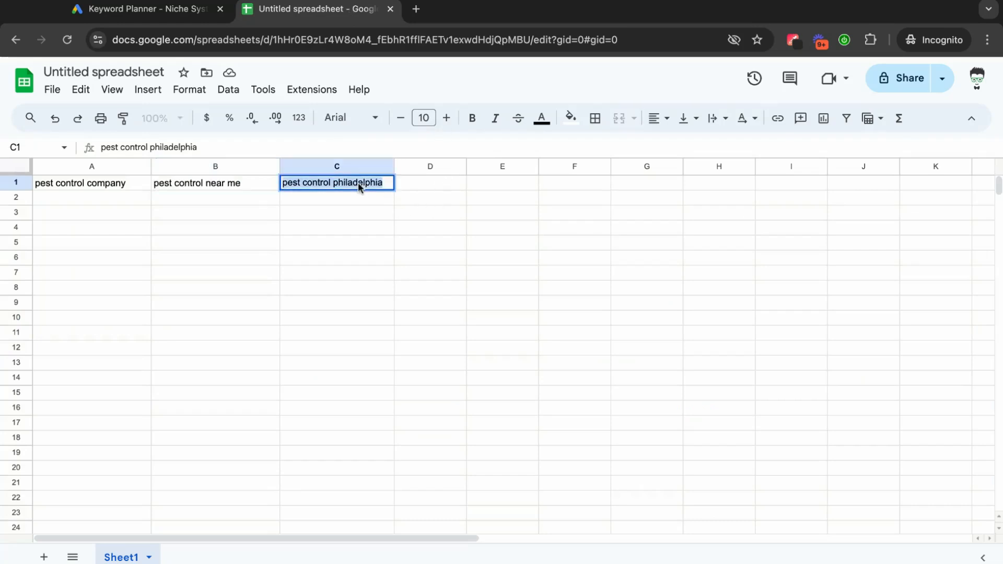
pyautogui.click(330, 216)
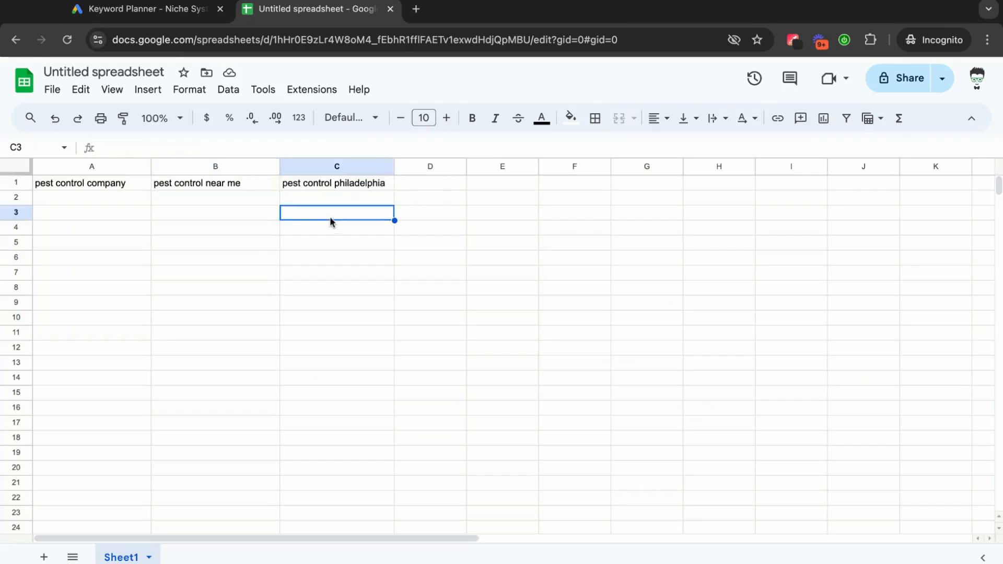
pyautogui.click(340, 186)
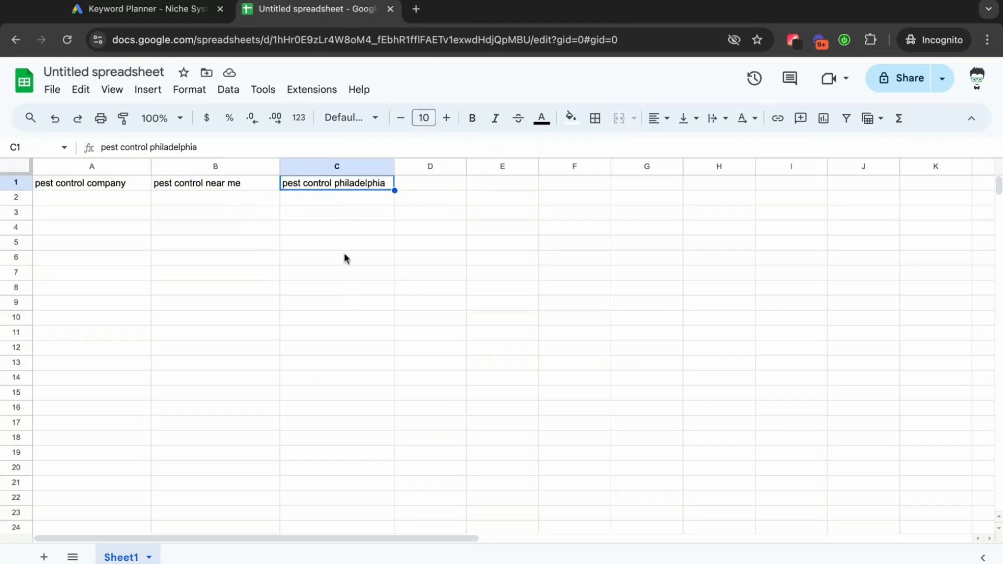
pyautogui.click(156, 17)
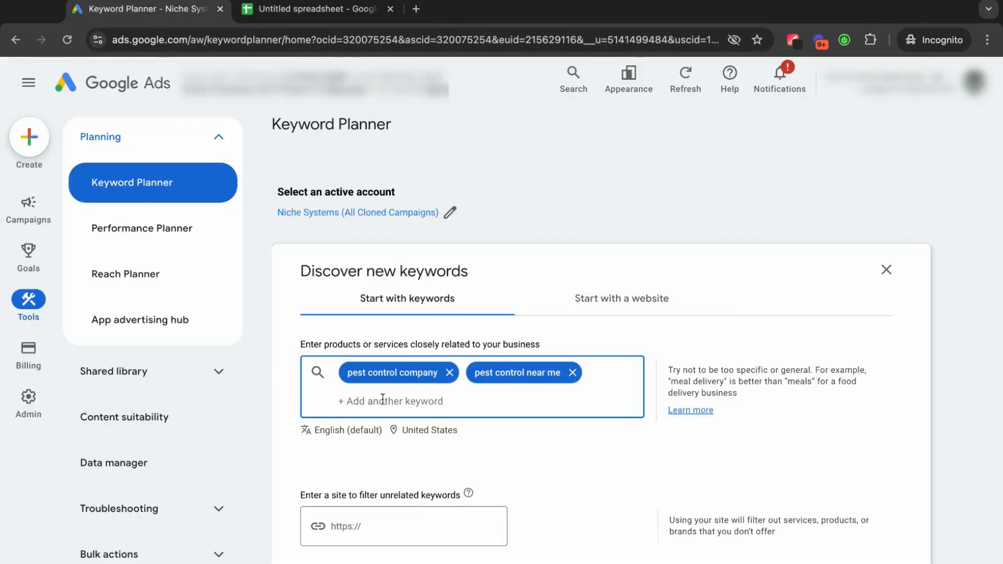
pyautogui.hotkey('ctrl', 'v')
pyautogui.press('Return')
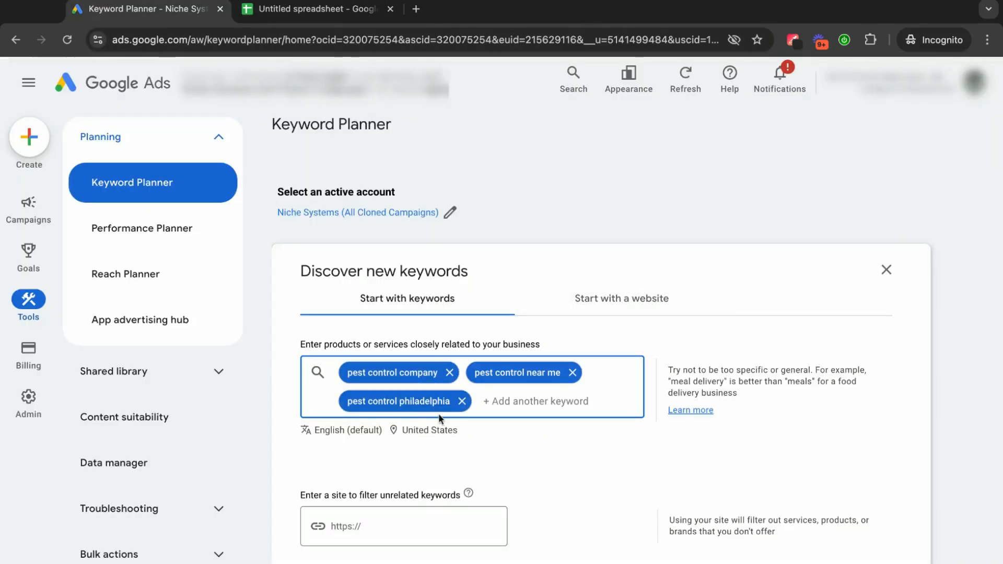
# Get the keyword ideas for the three pest control seed keywords.
pyautogui.scroll(-2, 450, 422)
pyautogui.scroll(-2, 451, 421)
pyautogui.click(347, 384)
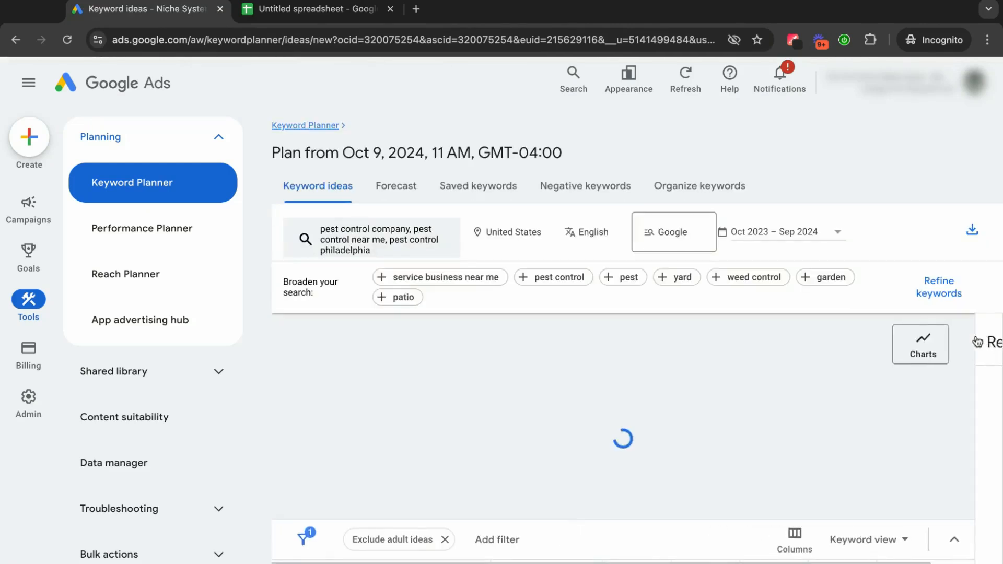
pyautogui.scroll(-2, 578, 362)
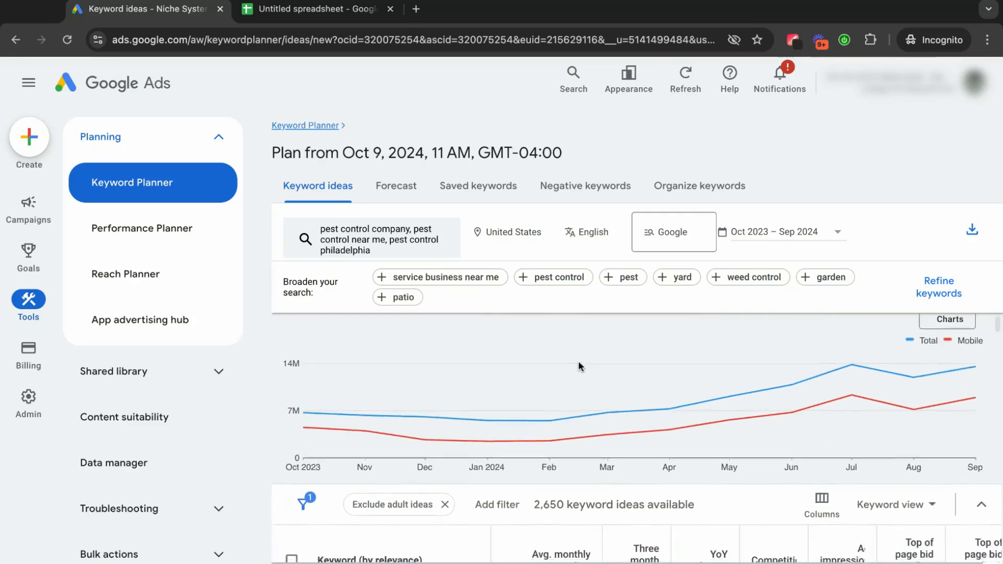
pyautogui.click(316, 10)
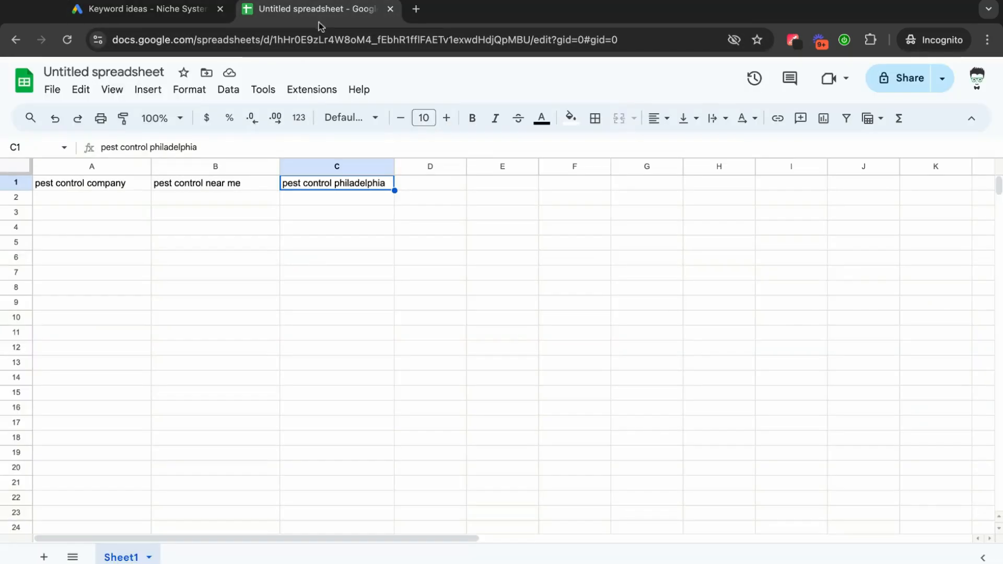
pyautogui.click(101, 233)
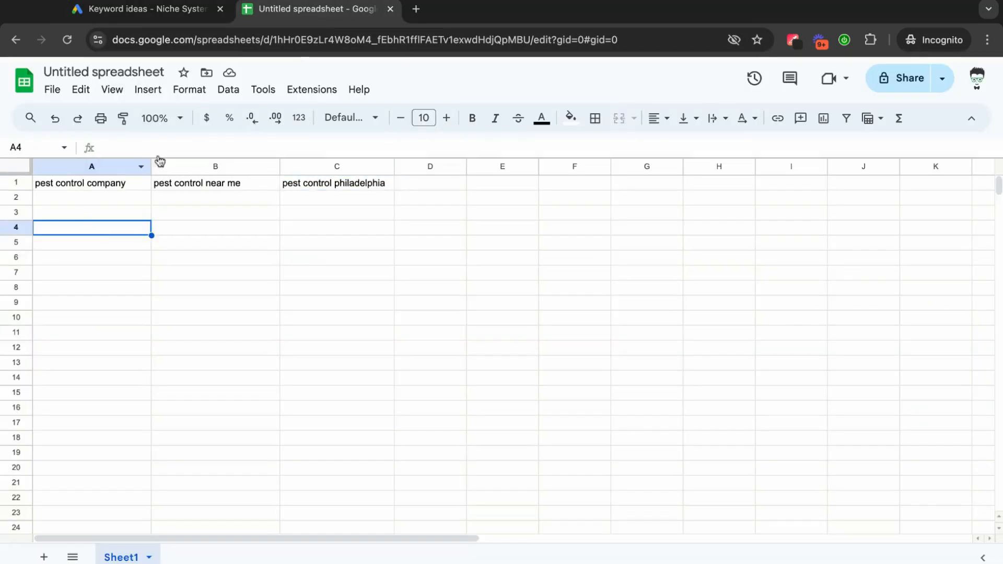
pyautogui.click(154, 16)
# Filter the keyword ideas to those whose keyword text contains "company", using text match.
pyautogui.scroll(-1, 429, 337)
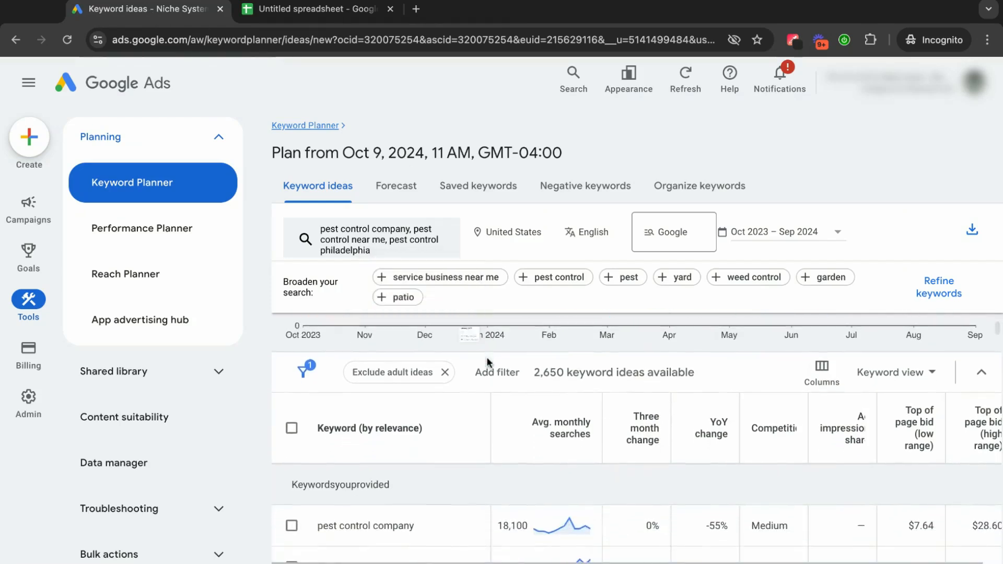
pyautogui.click(496, 370)
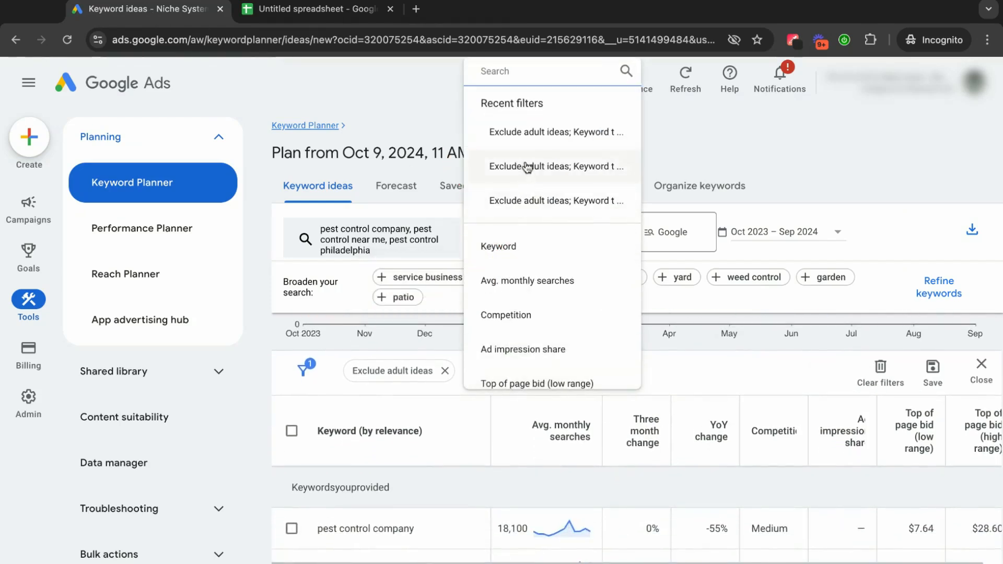
pyautogui.click(511, 257)
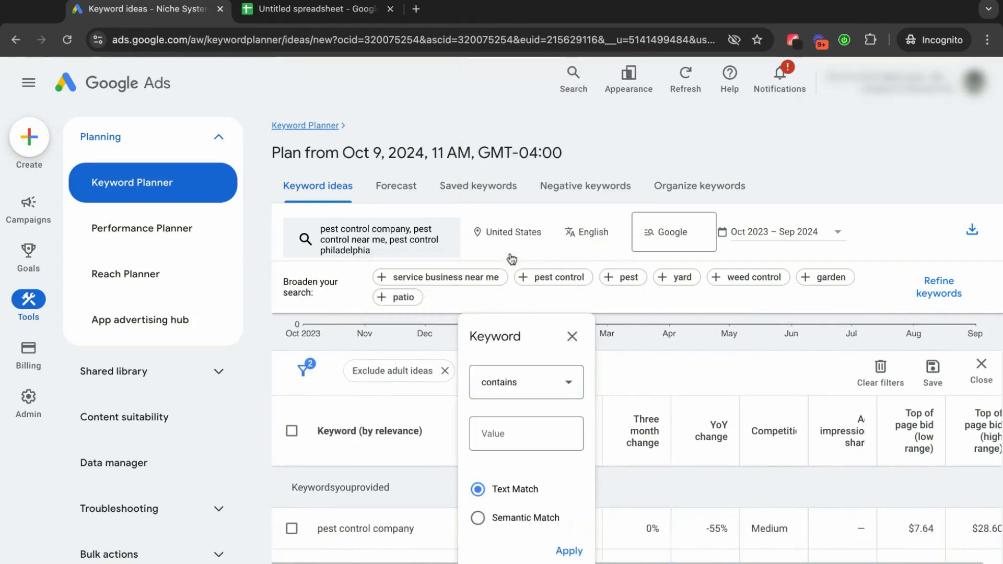
pyautogui.click(494, 434)
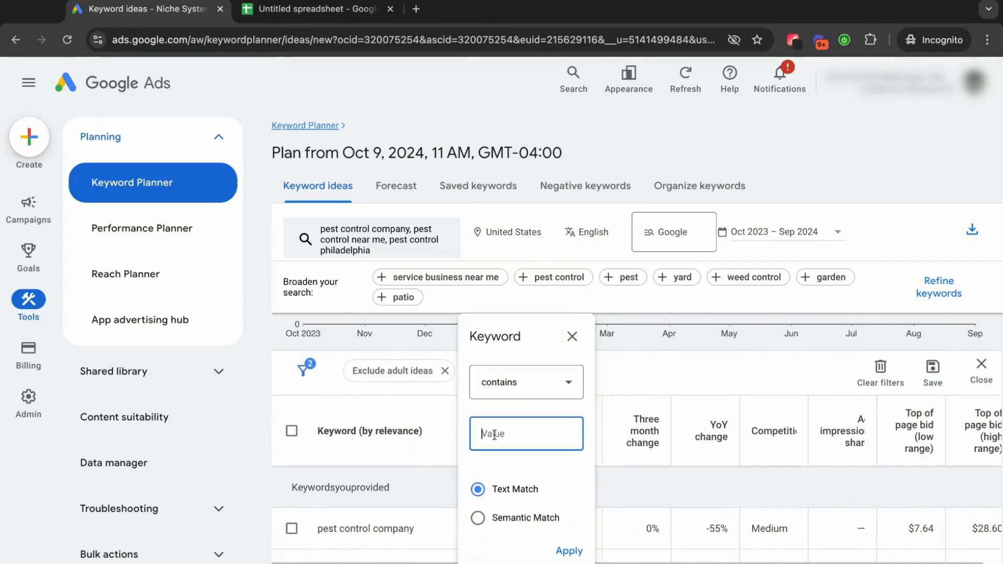
pyautogui.write('company')
pyautogui.click(571, 551)
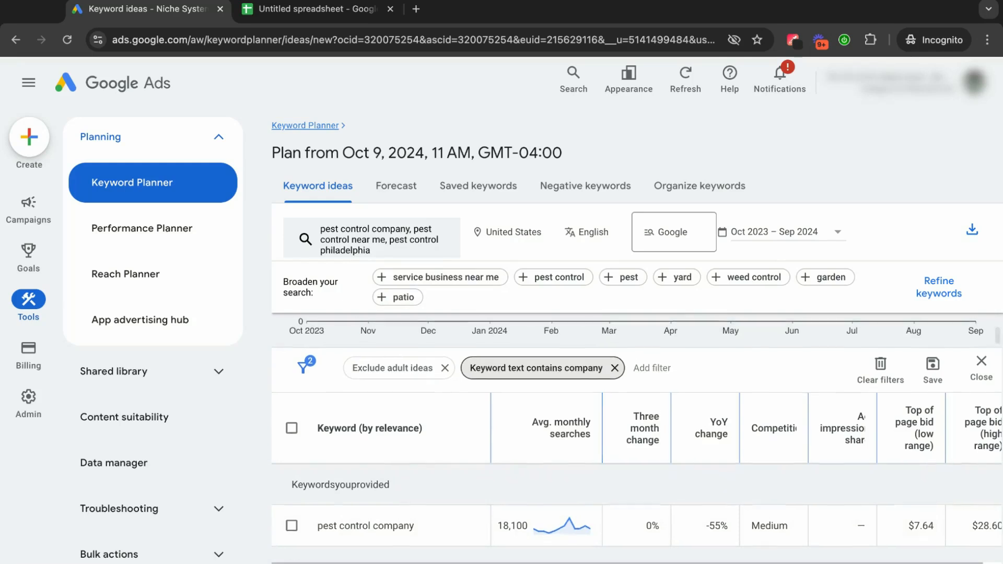
# Review the filtered keyword ideas and select "best pest control company" for the company group.
pyautogui.scroll(-2, 637, 434)
pyautogui.scroll(1, 412, 470)
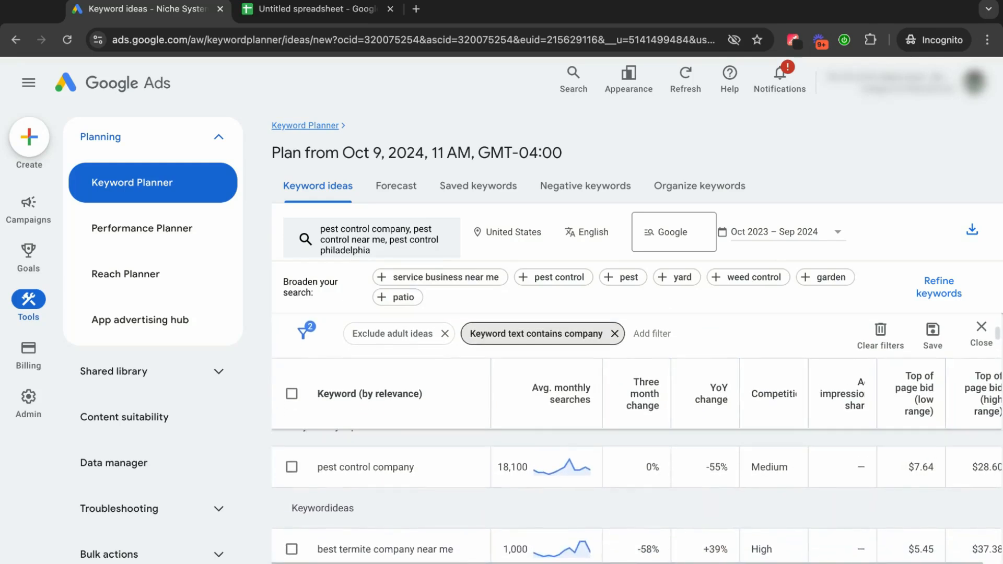
pyautogui.scroll(-3, 460, 478)
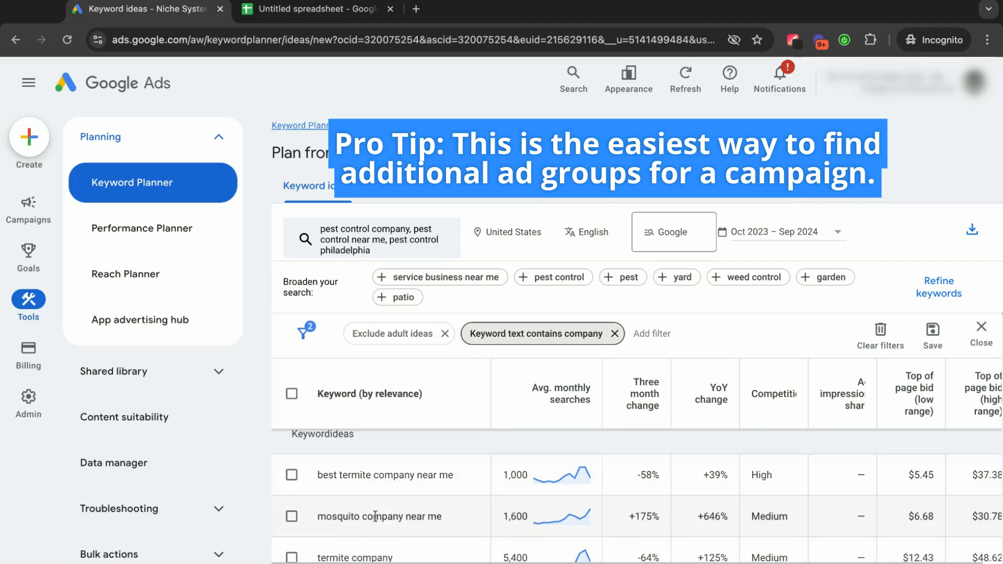
pyautogui.scroll(-3, 375, 516)
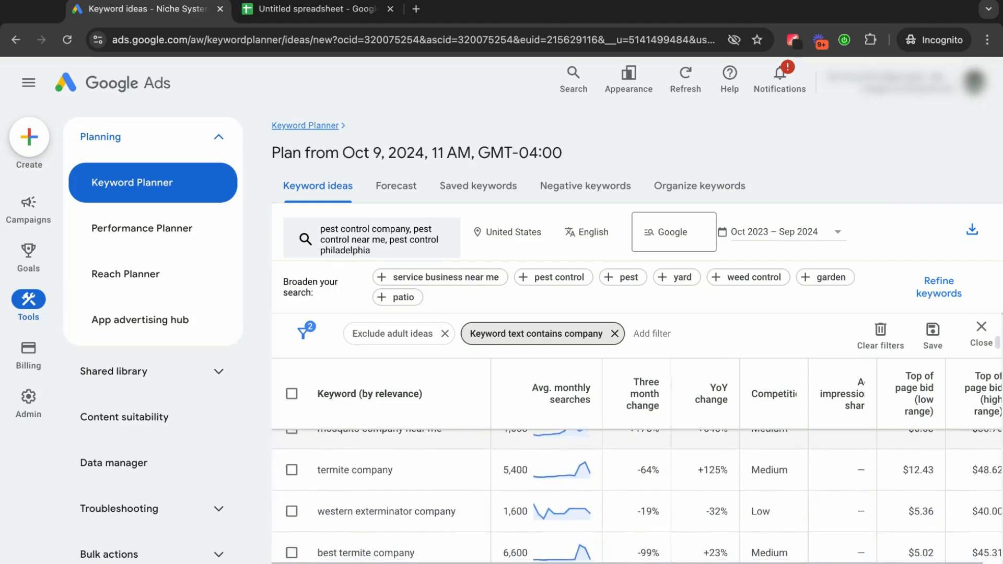
pyautogui.scroll(-2, 375, 516)
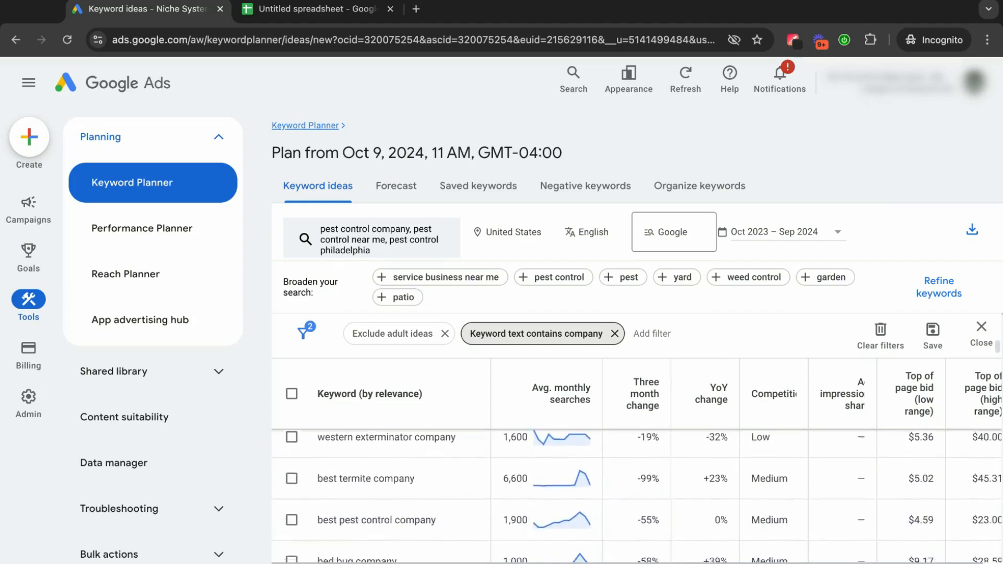
pyautogui.scroll(-2, 417, 479)
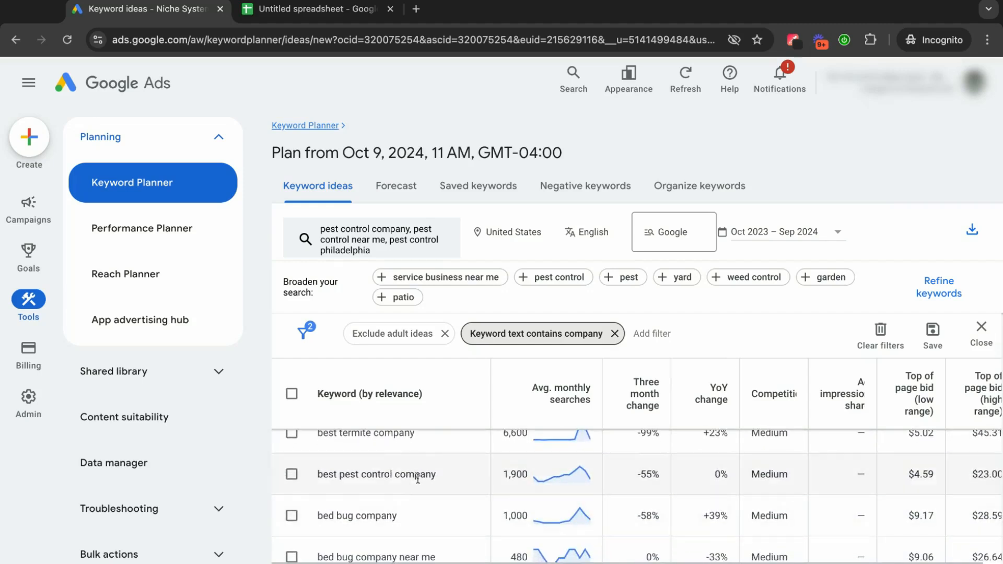
pyautogui.click(292, 475)
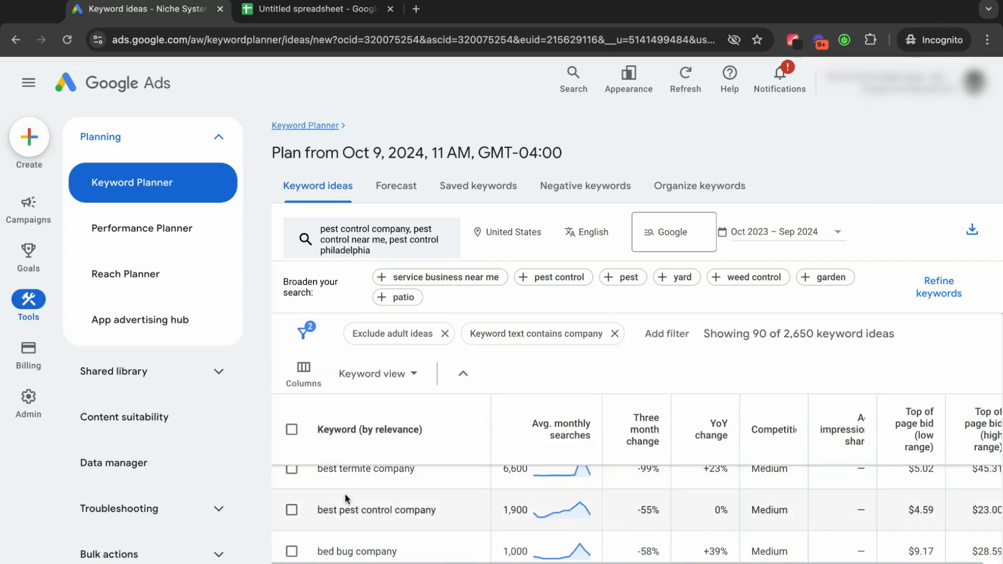
pyautogui.click(291, 510)
pyautogui.scroll(-1, 454, 505)
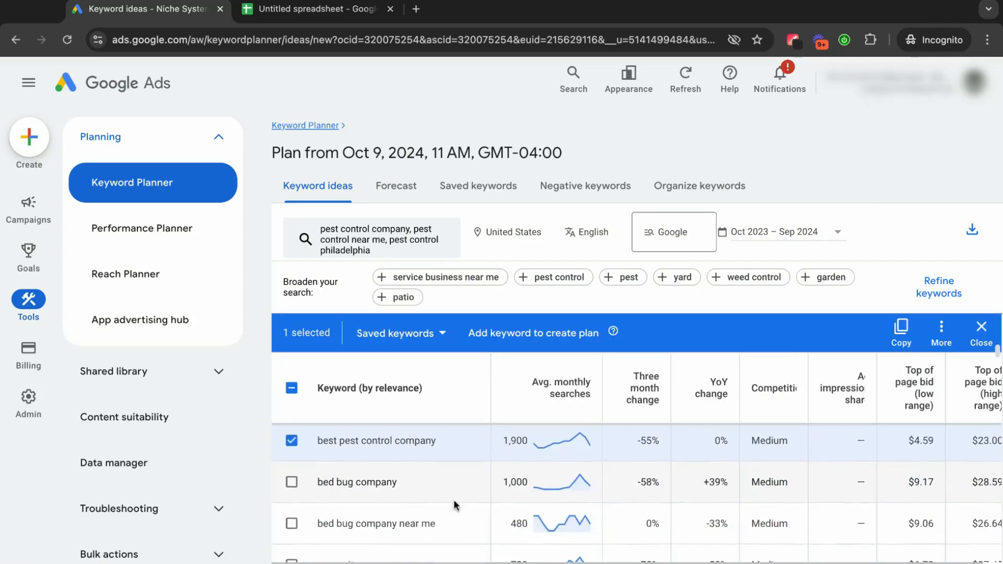
# Select "best pest control company near me" in the filtered keyword ideas for the company group.
pyautogui.scroll(-1, 455, 504)
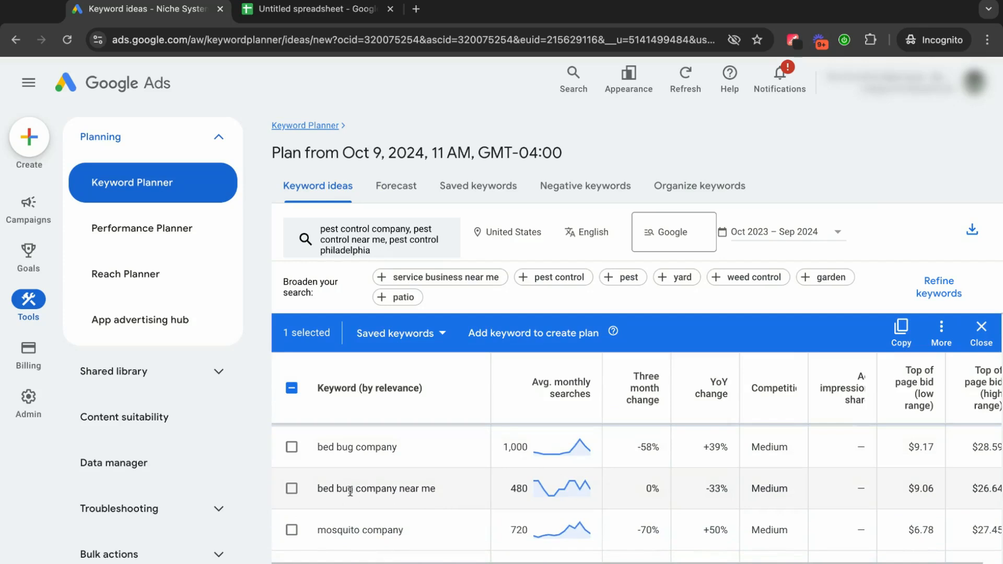
pyautogui.scroll(-1, 454, 486)
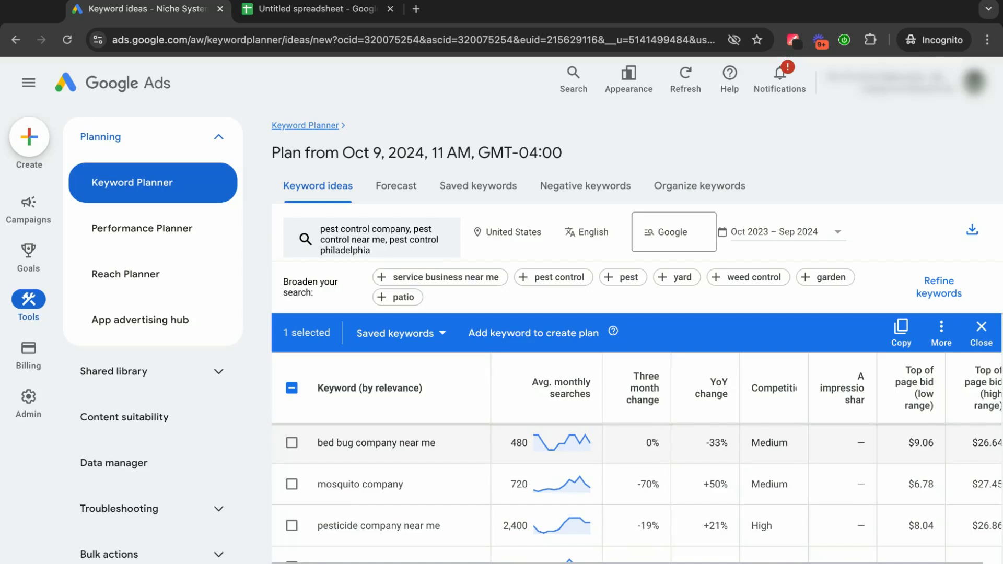
pyautogui.scroll(-2, 523, 491)
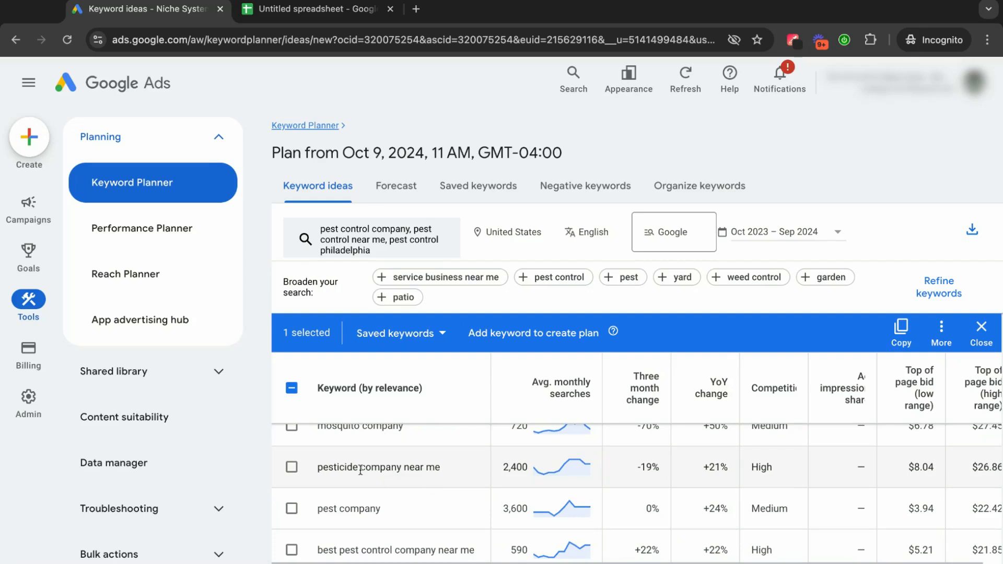
pyautogui.scroll(-2, 432, 479)
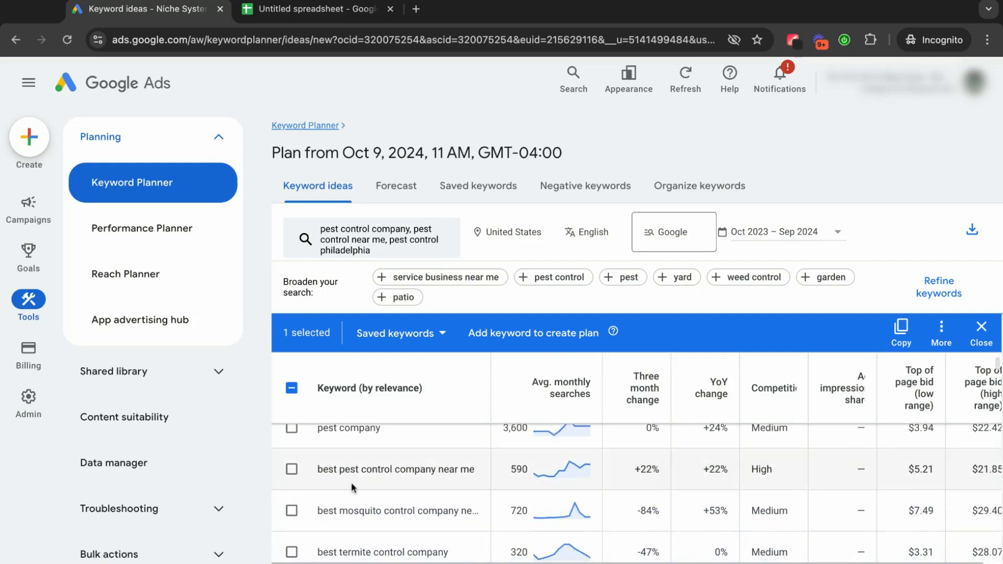
pyautogui.click(291, 470)
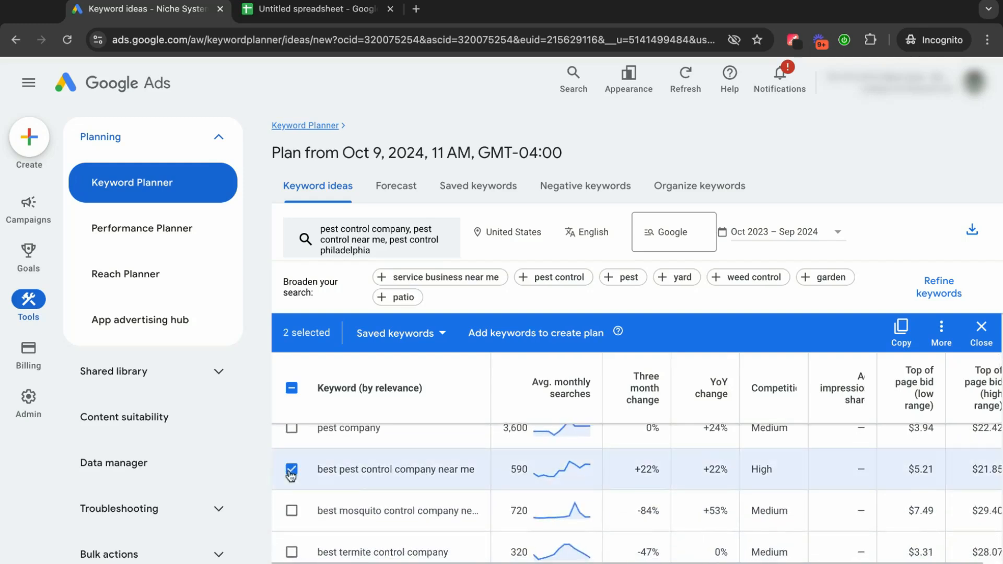
# Look further through the company keyword ideas and widen the Keyword column to fit the full keyword texts.
pyautogui.scroll(-1, 404, 473)
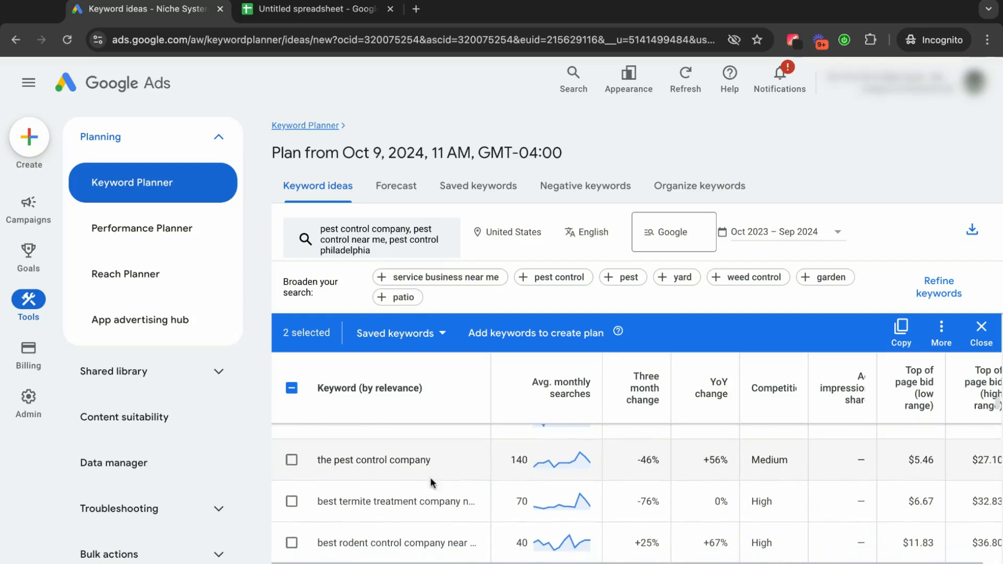
pyautogui.scroll(-3, 431, 481)
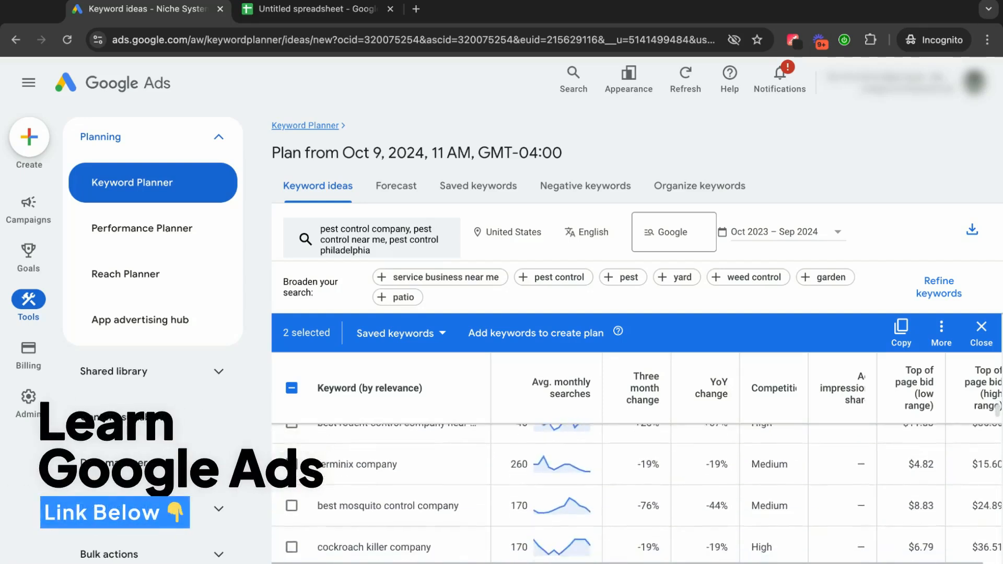
pyautogui.scroll(-3, 626, 483)
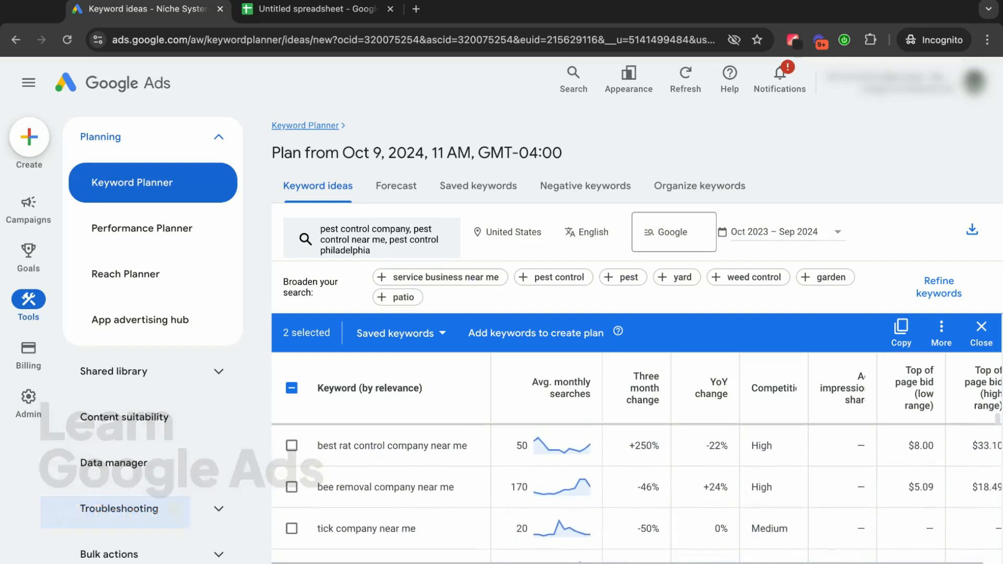
pyautogui.doubleClick(490, 400)
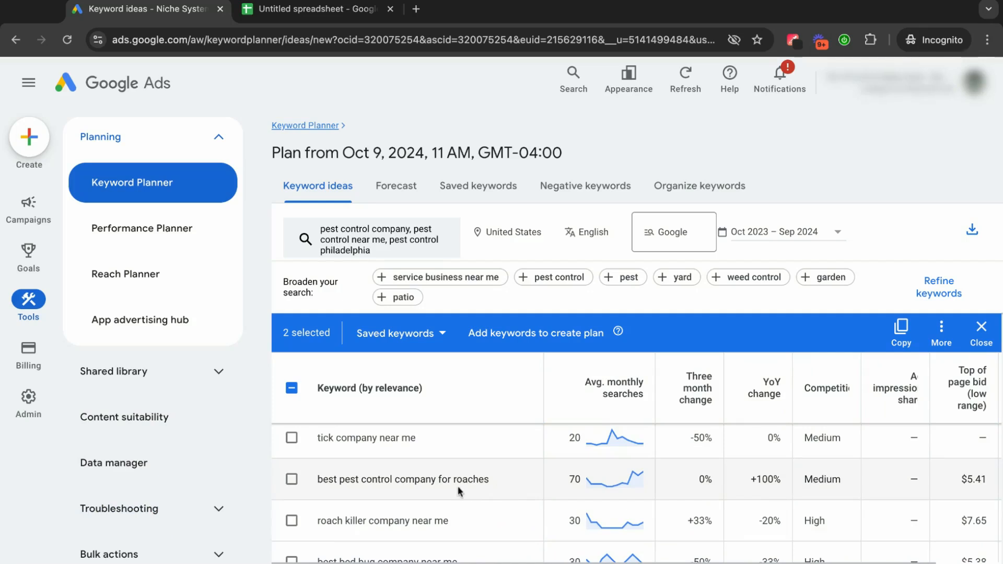
# Add "the best pest control company near me" and "best pest removal company near me" to the selected keywords.
pyautogui.scroll(-2, 459, 491)
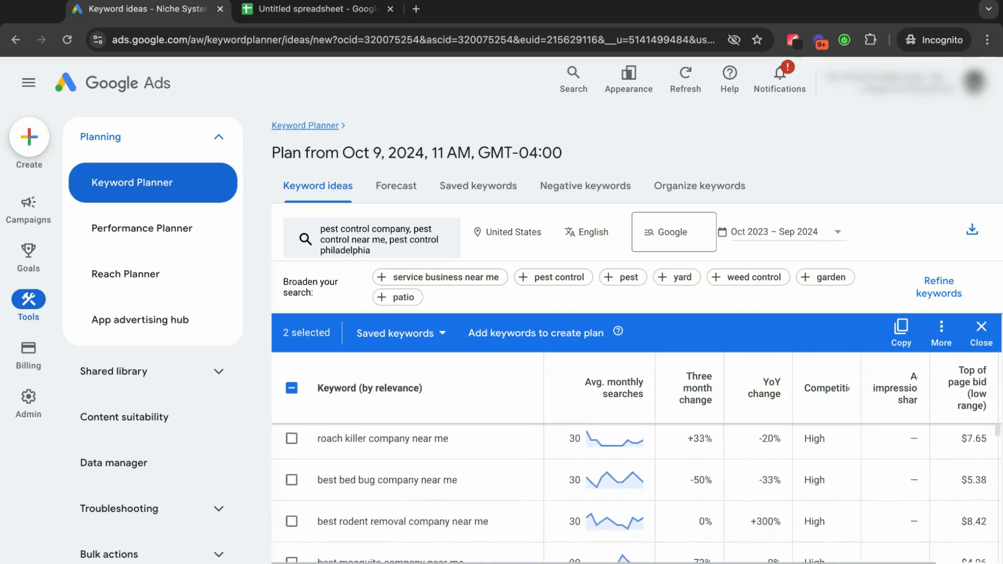
pyautogui.scroll(-4, 460, 491)
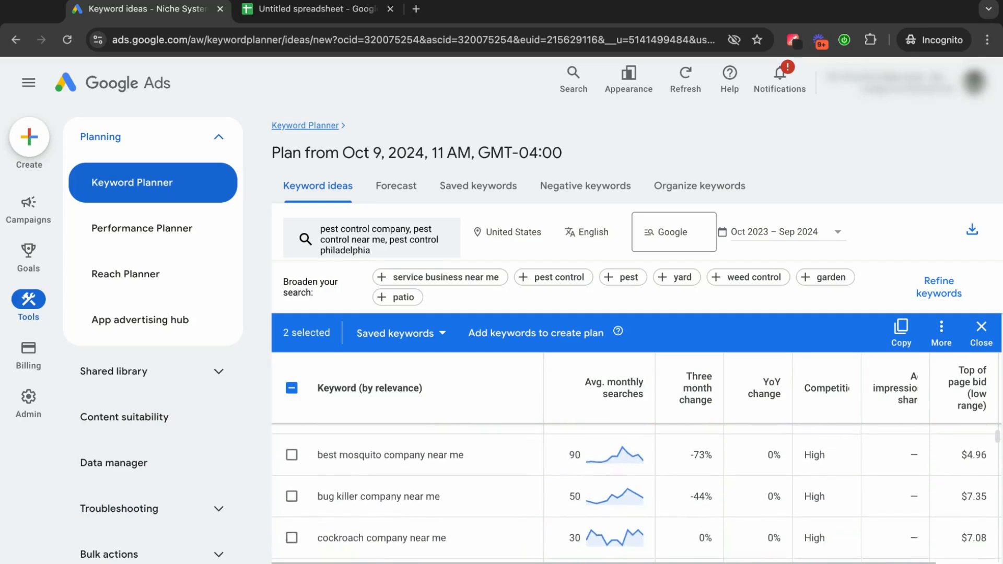
pyautogui.scroll(-4, 459, 491)
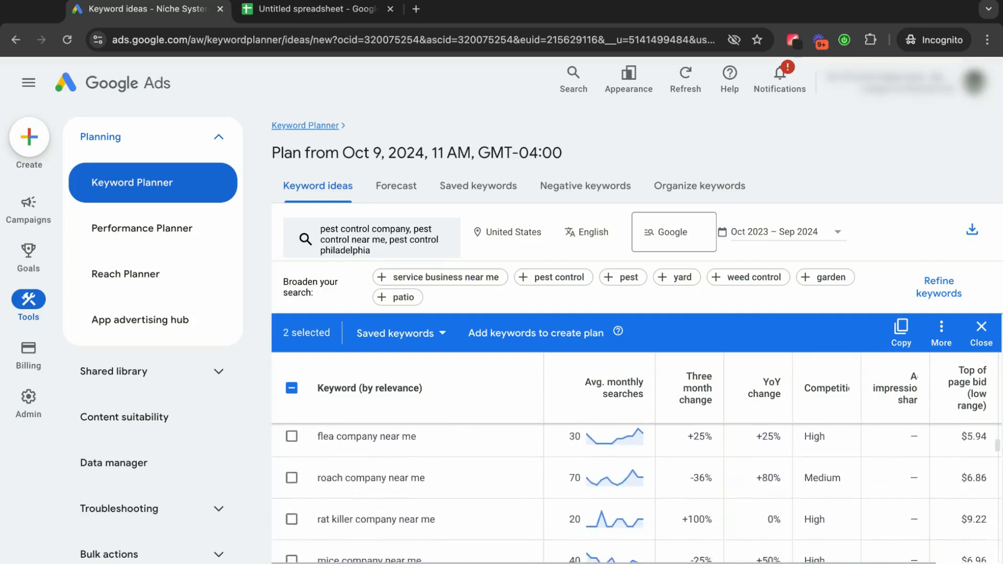
pyautogui.scroll(-5, 460, 491)
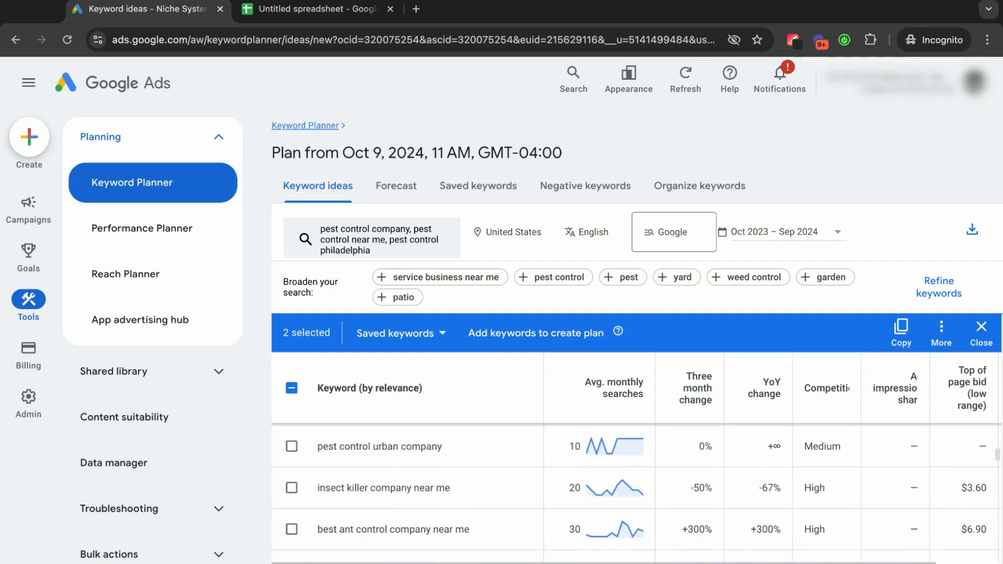
pyautogui.scroll(-4, 459, 491)
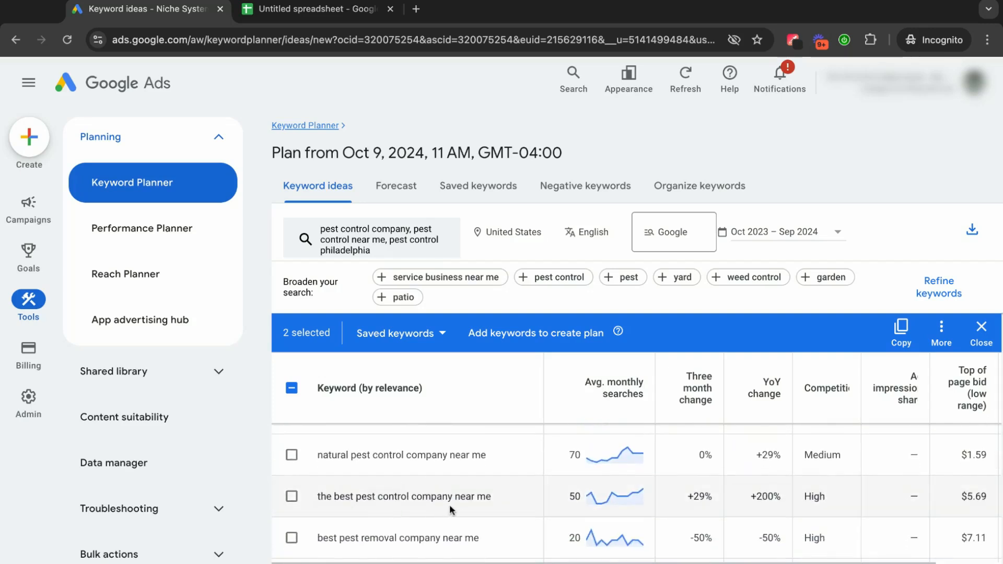
pyautogui.click(291, 496)
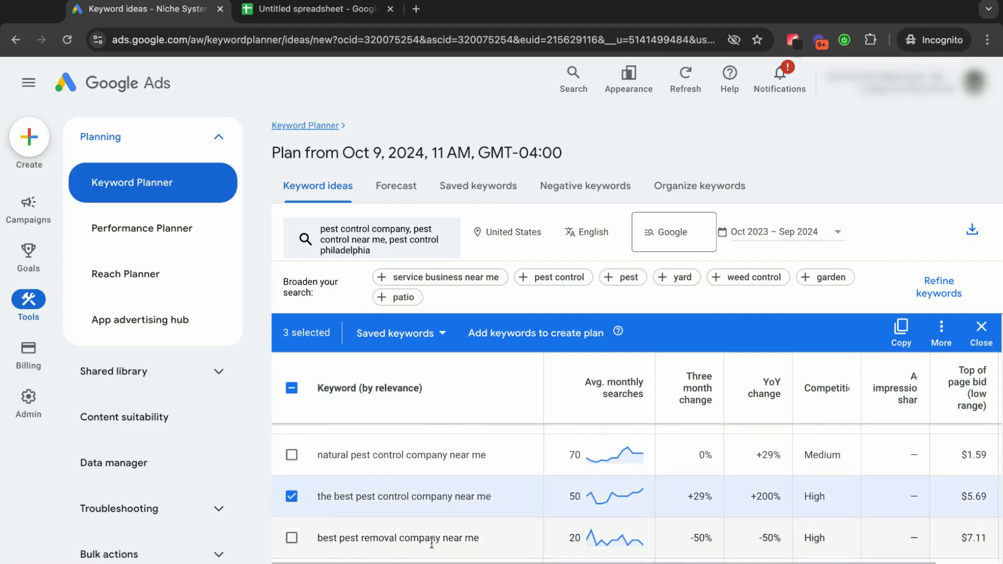
pyautogui.click(291, 538)
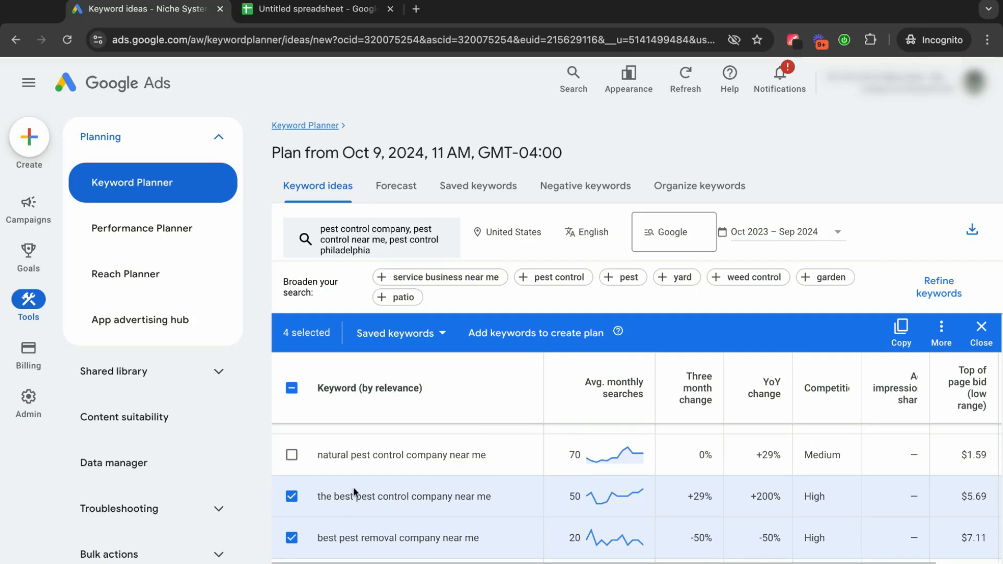
# Find "best pest company near me" further down the keyword ideas and add it to the selection.
pyautogui.scroll(-1, 354, 492)
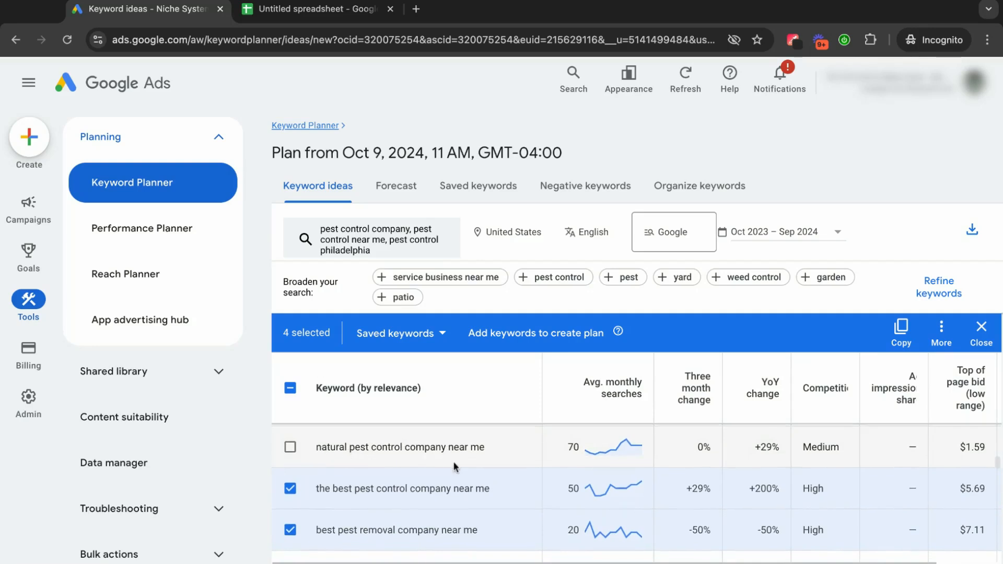
pyautogui.scroll(-3, 454, 466)
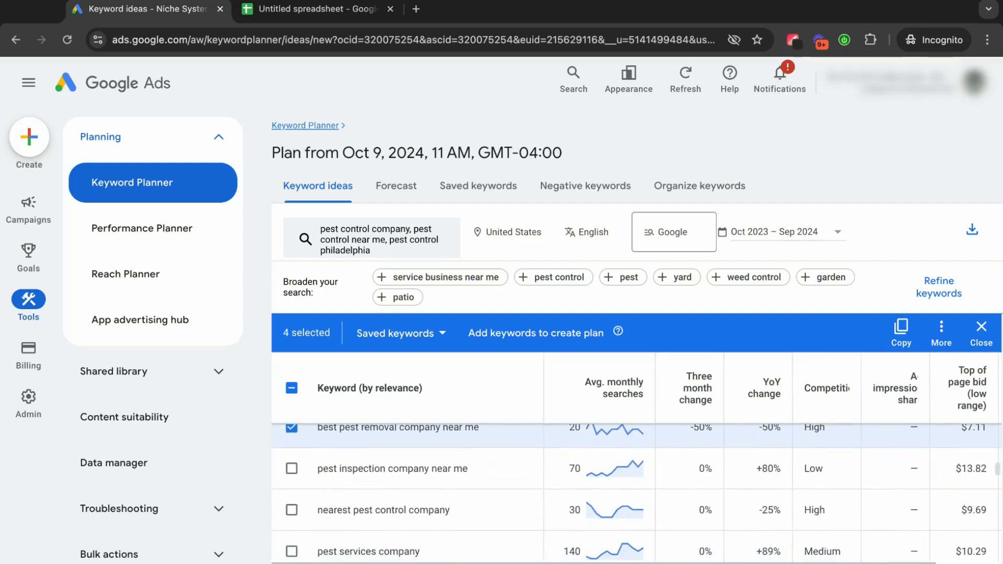
pyautogui.scroll(-3, 349, 479)
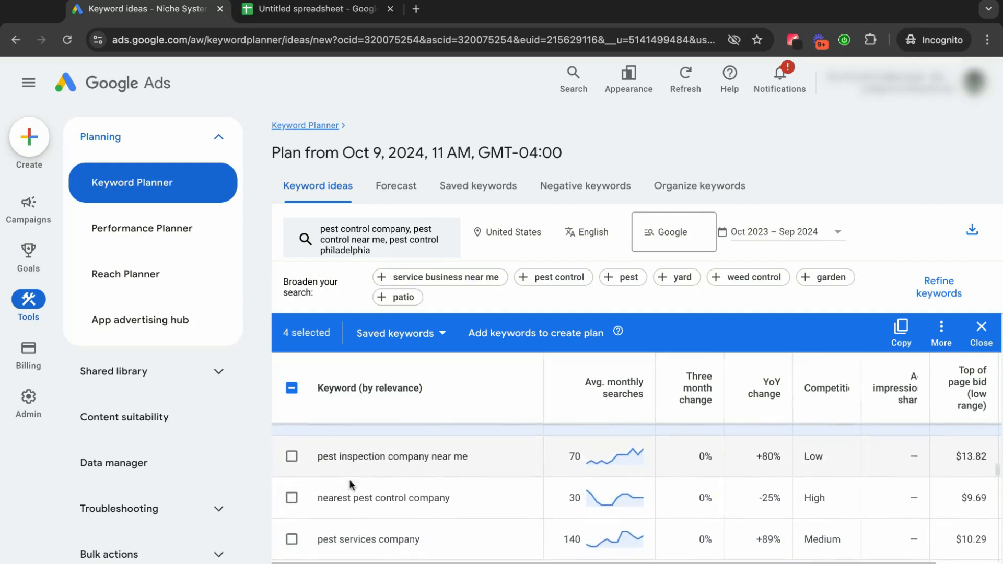
pyautogui.scroll(-3, 400, 490)
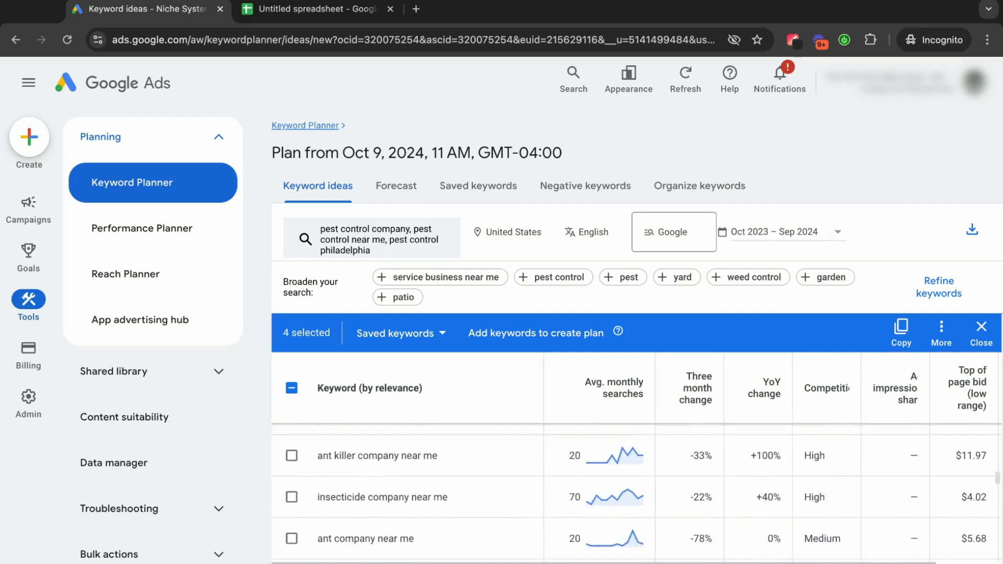
pyautogui.scroll(-5, 397, 491)
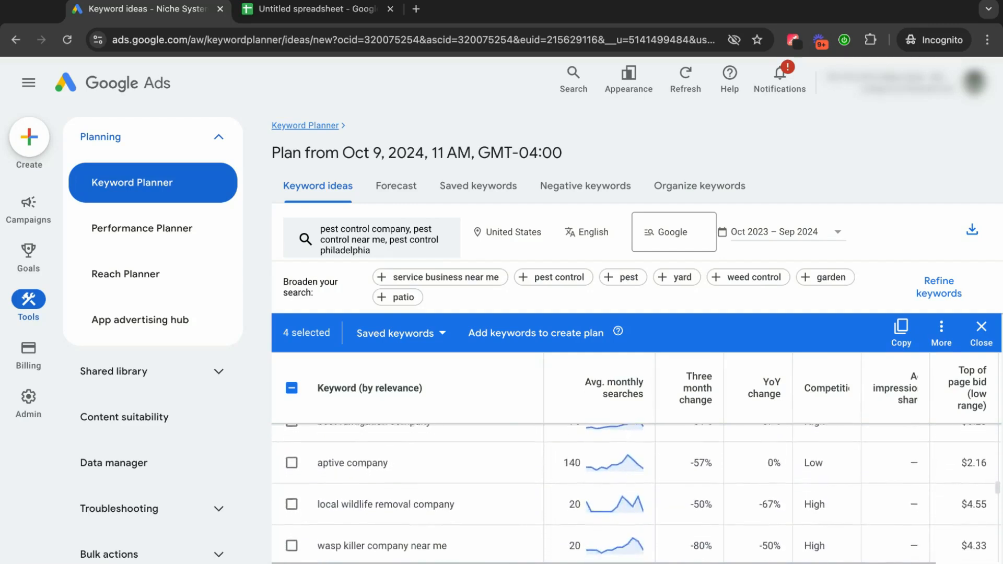
pyautogui.scroll(-3, 486, 473)
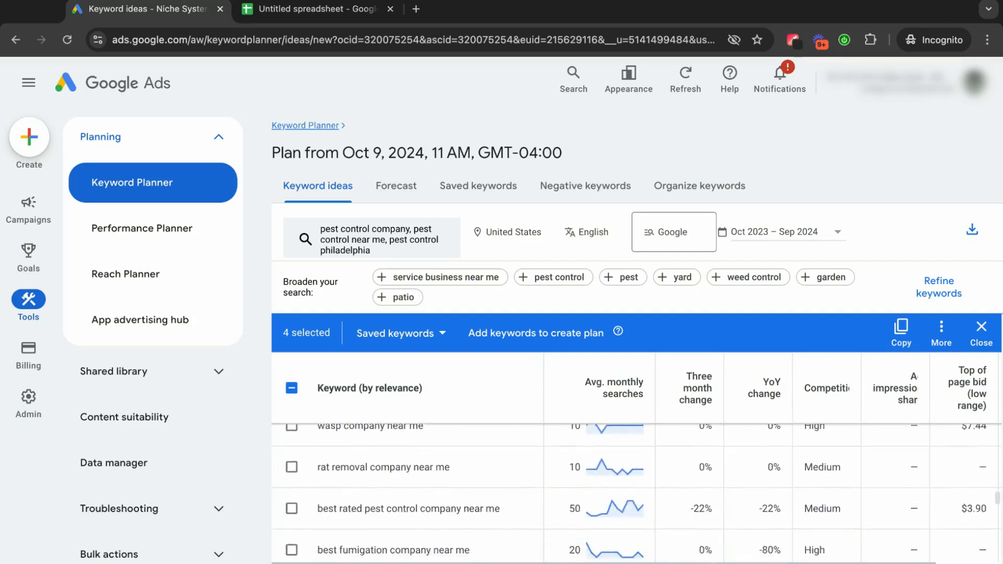
pyautogui.scroll(-3, 486, 474)
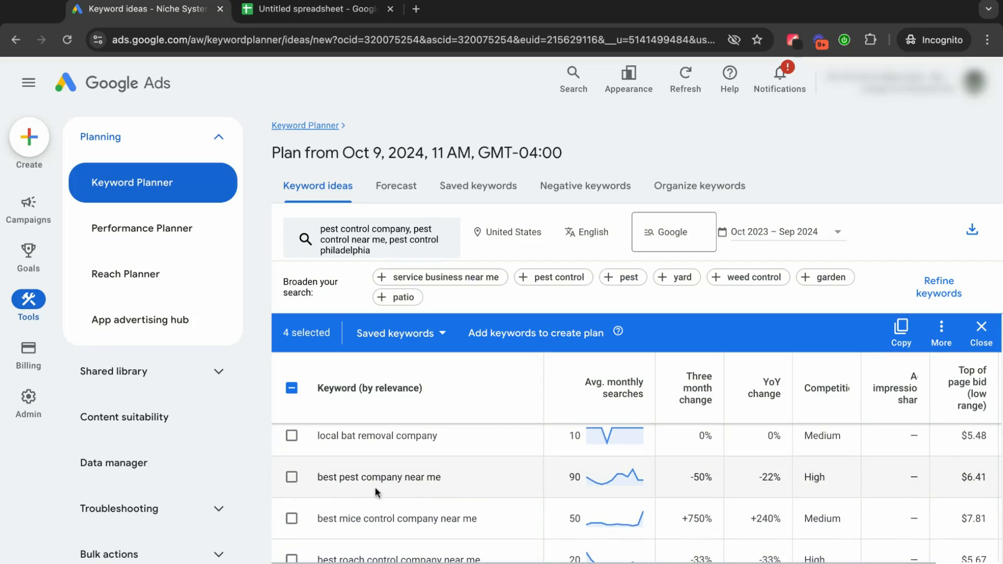
pyautogui.scroll(-1, 374, 487)
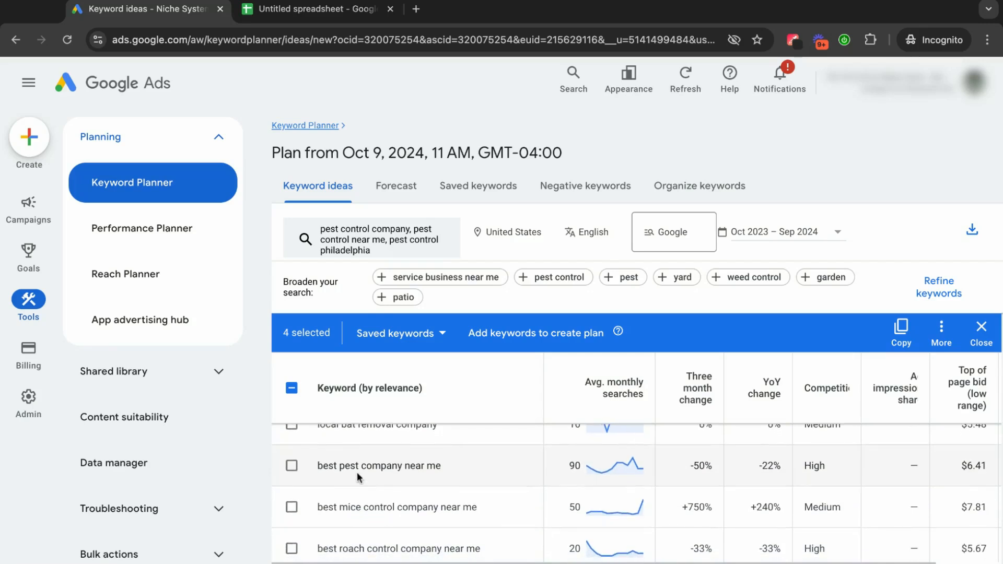
pyautogui.click(292, 466)
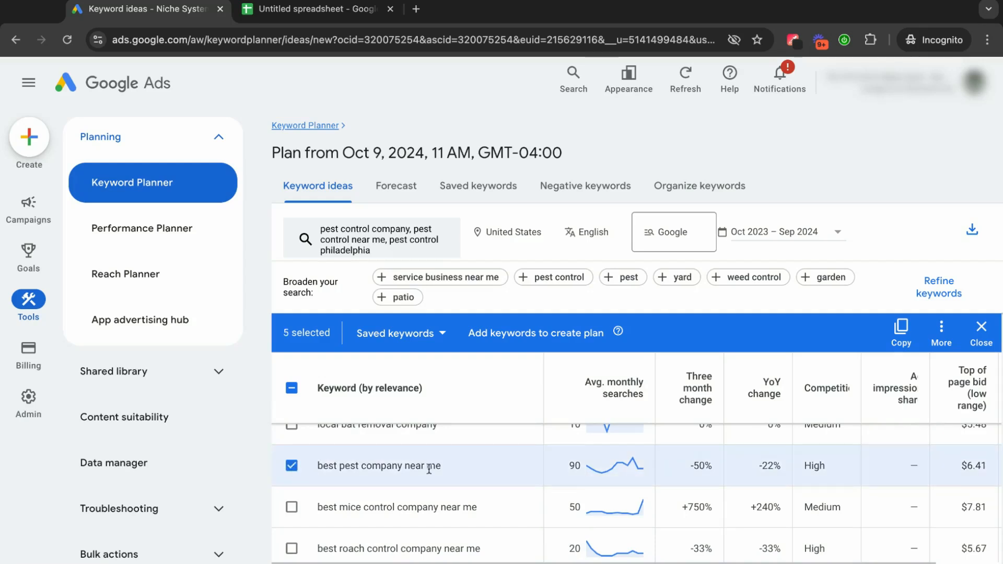
# Add "best local pest control company" and "closest pest control company" to the selected keywords.
pyautogui.scroll(-3, 428, 468)
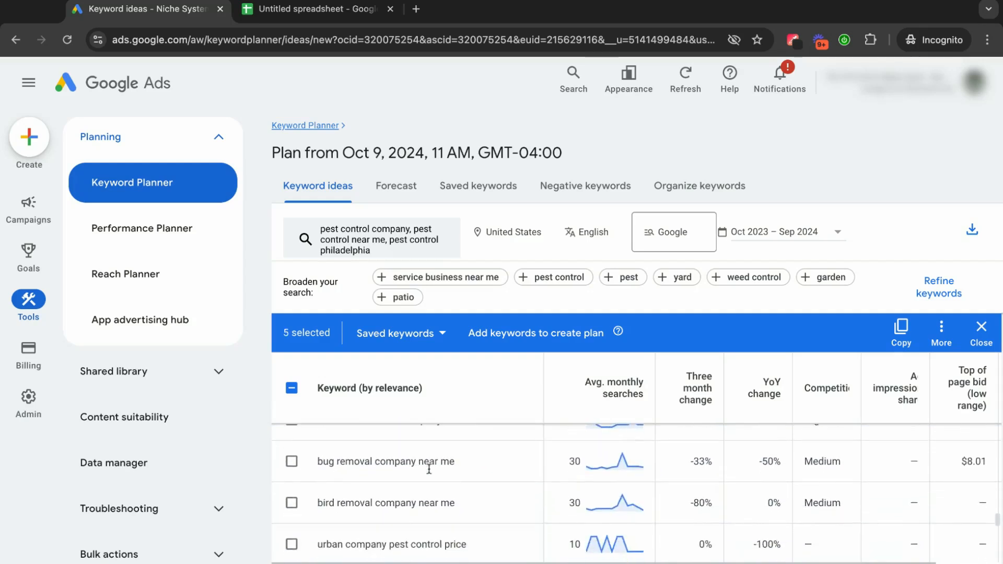
pyautogui.scroll(-3, 428, 469)
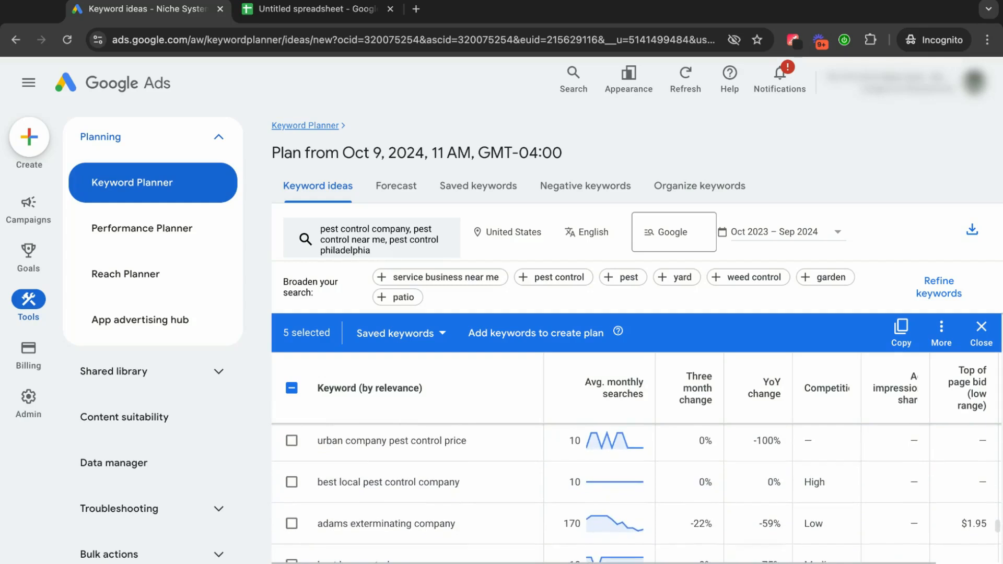
pyautogui.click(291, 481)
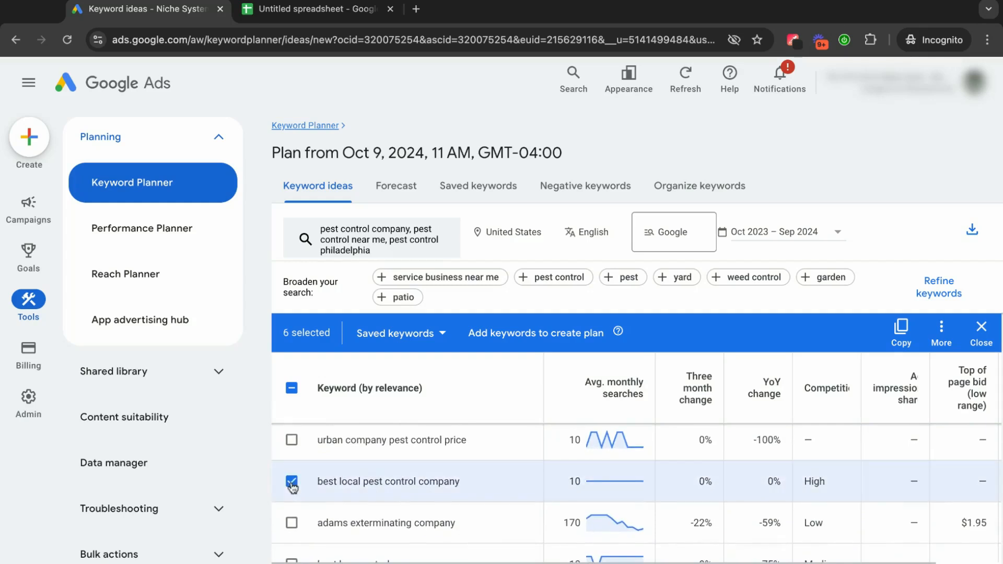
pyautogui.scroll(-3, 438, 486)
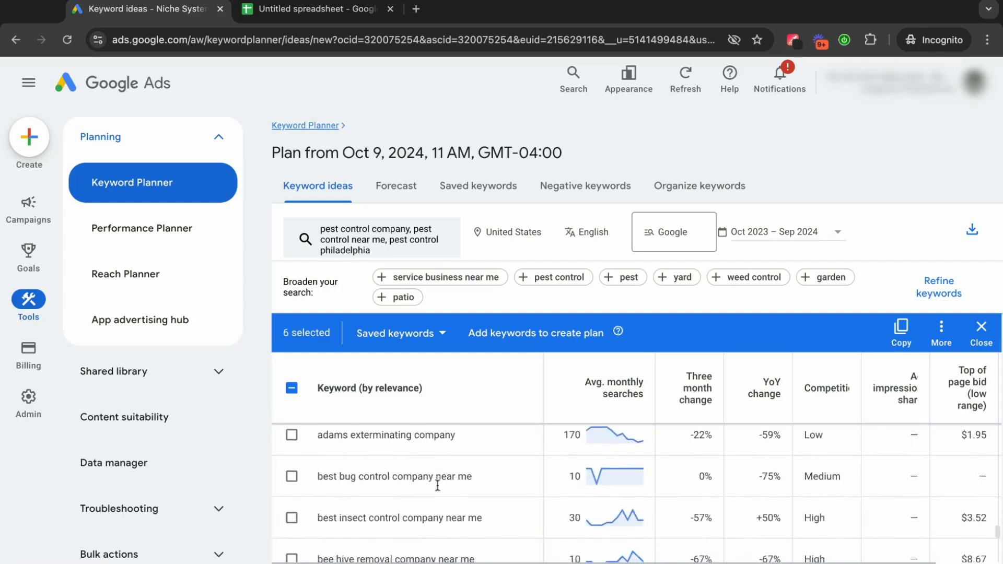
pyautogui.scroll(-3, 636, 493)
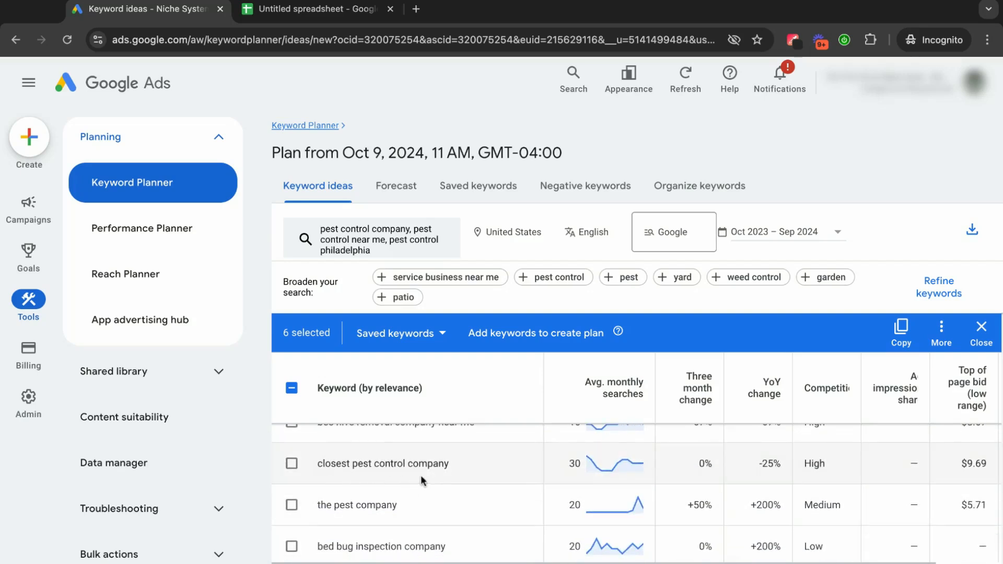
pyautogui.click(292, 464)
# Check the remaining company keyword ideas to the end of the list and copy all selected keywords to the clipboard.
pyautogui.scroll(1, 438, 474)
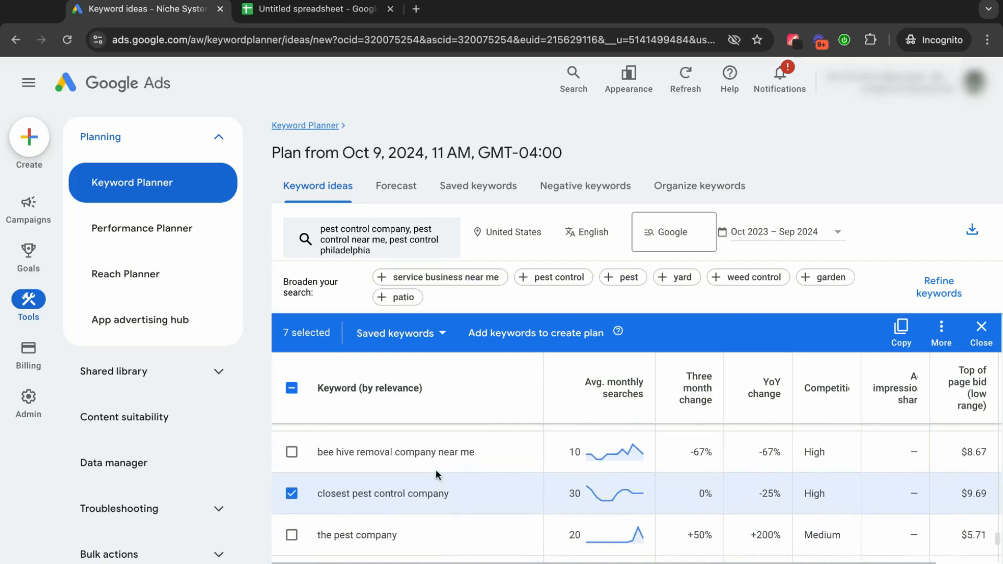
pyautogui.scroll(-3, 437, 475)
pyautogui.scroll(-6, 635, 494)
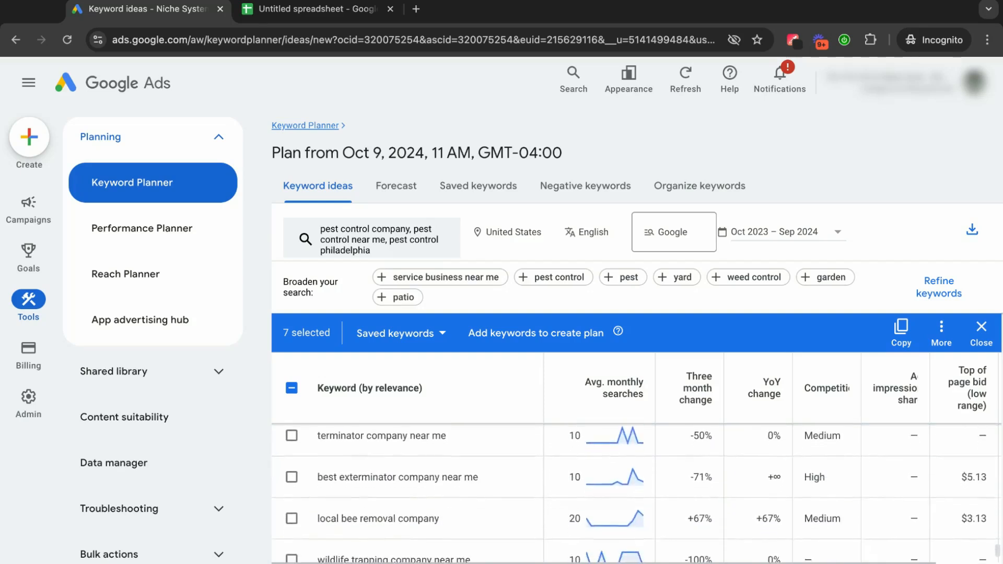
pyautogui.scroll(-1, 635, 494)
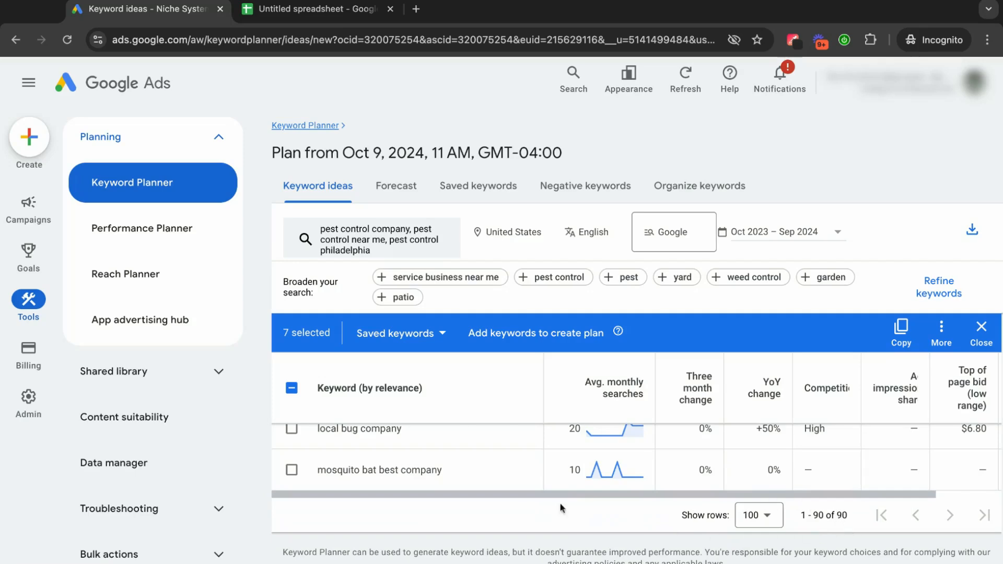
pyautogui.scroll(8, 432, 472)
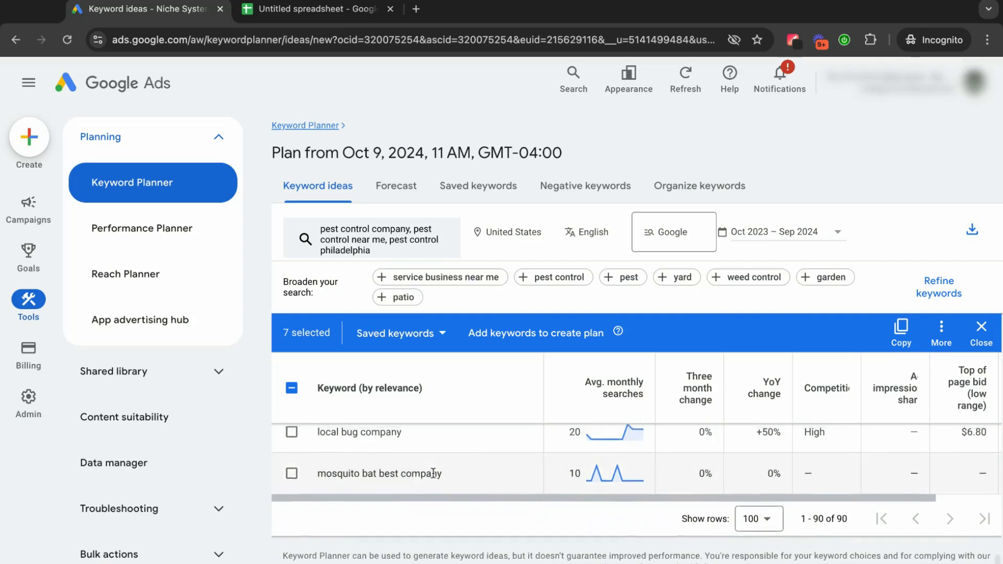
pyautogui.click(901, 342)
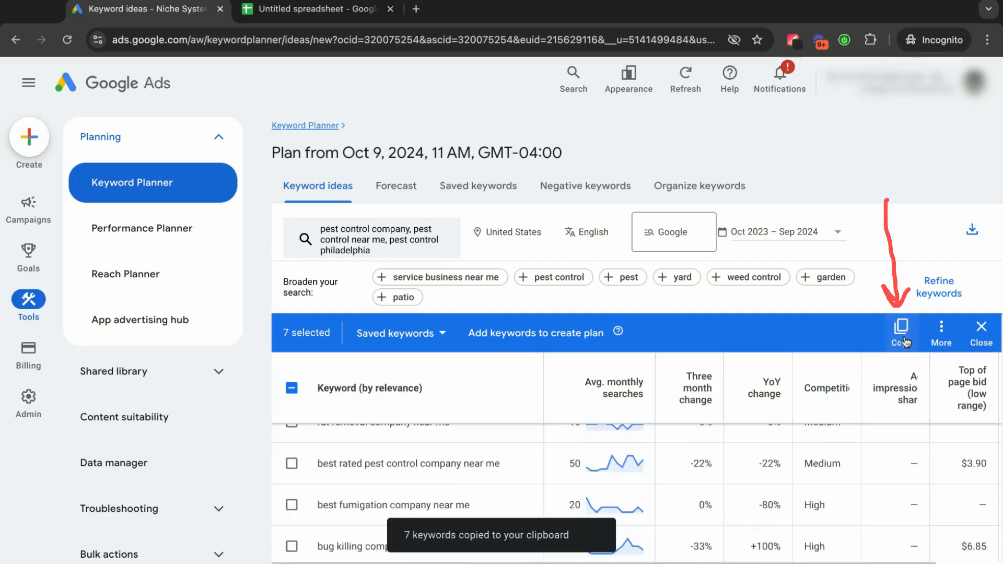
# Switch to the spreadsheet, paste the copied keywords from cell A3 down, widen column A to fit them, and select cell B3.
pyautogui.click(316, 18)
pyautogui.click(77, 213)
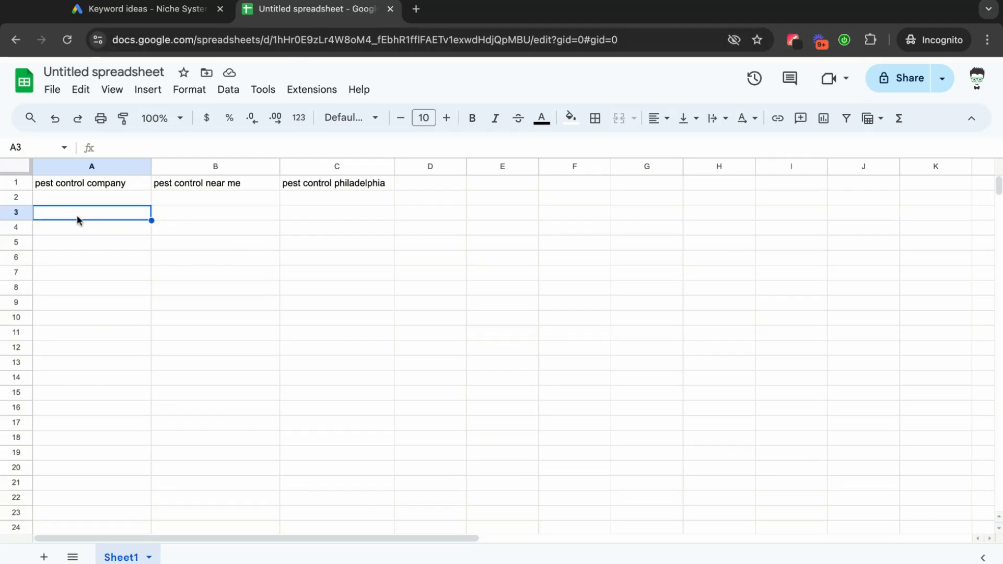
pyautogui.hotkey('ctrl', 'v')
pyautogui.click(89, 314)
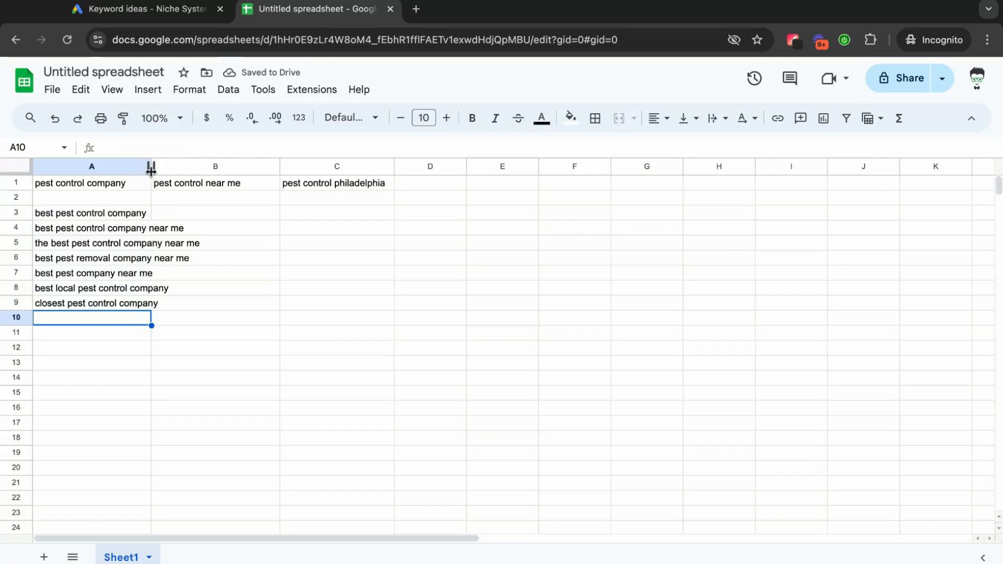
pyautogui.moveTo(151, 167); pyautogui.dragTo(206, 167)
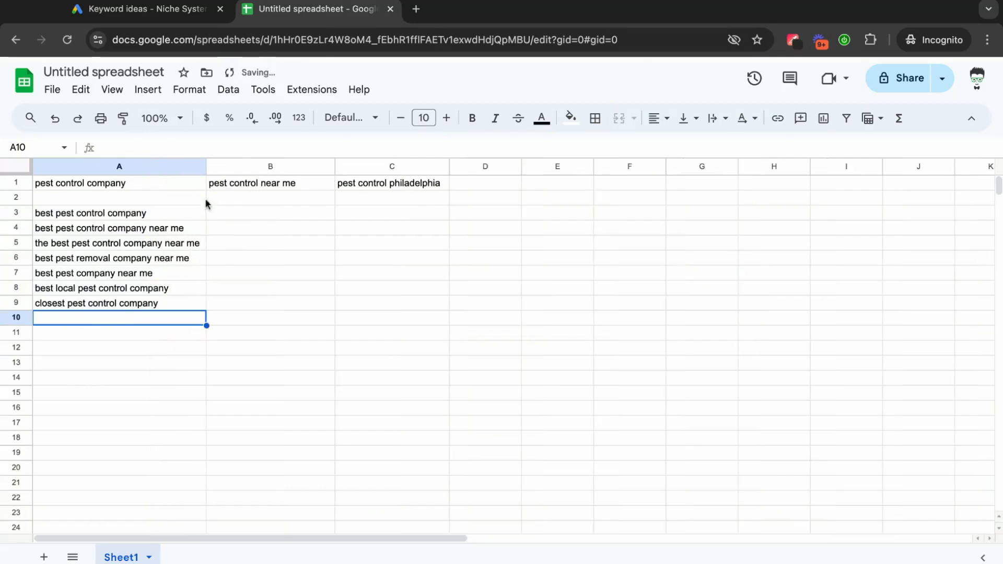
pyautogui.click(108, 352)
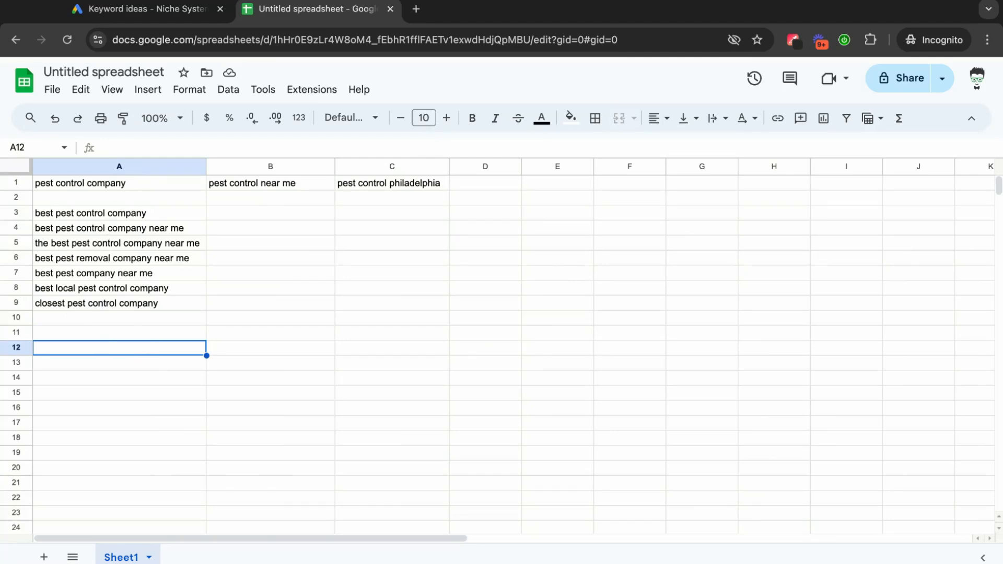
pyautogui.click(274, 243)
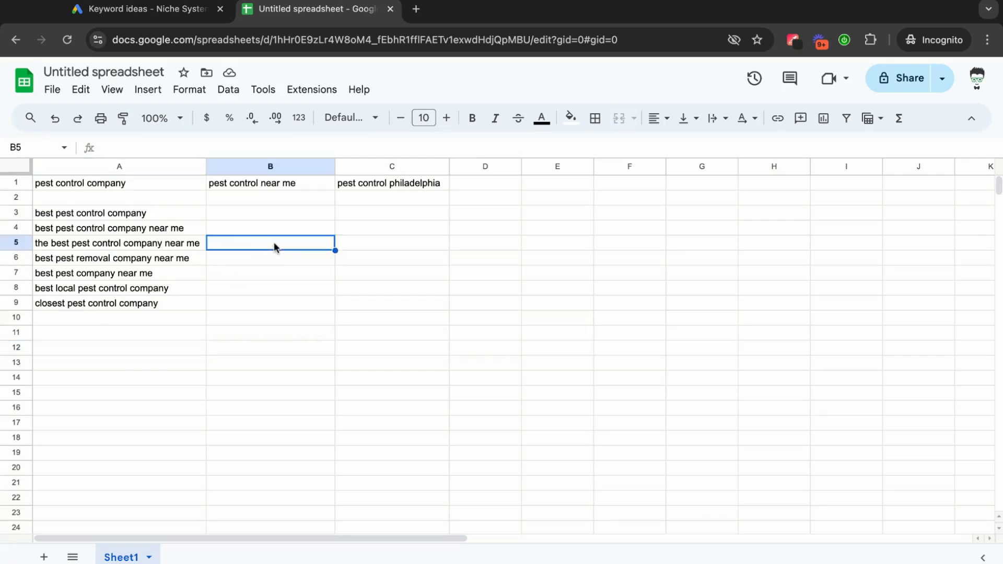
pyautogui.click(244, 217)
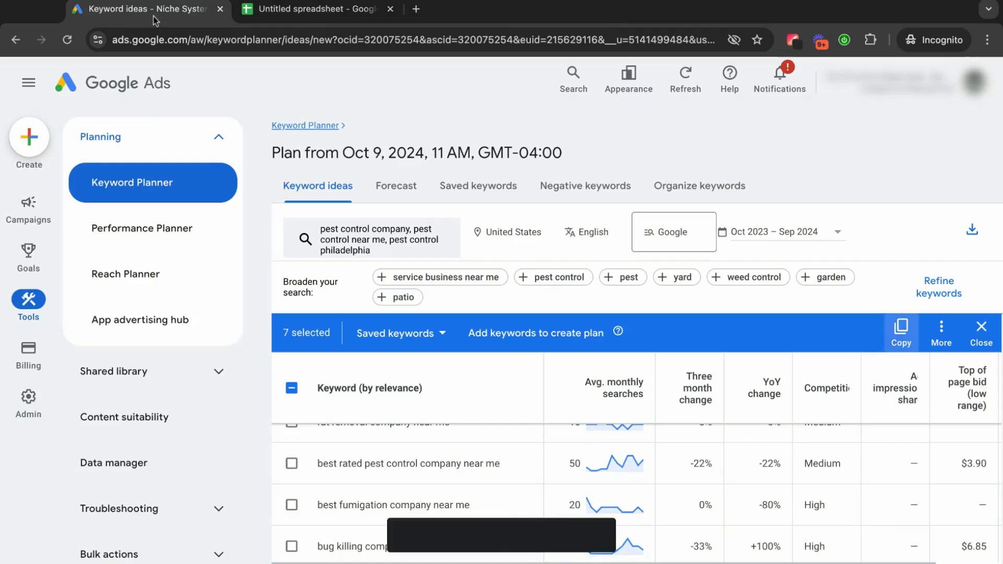
# Return to Keyword Planner and clear the whole keyword selection.
pyautogui.click(157, 10)
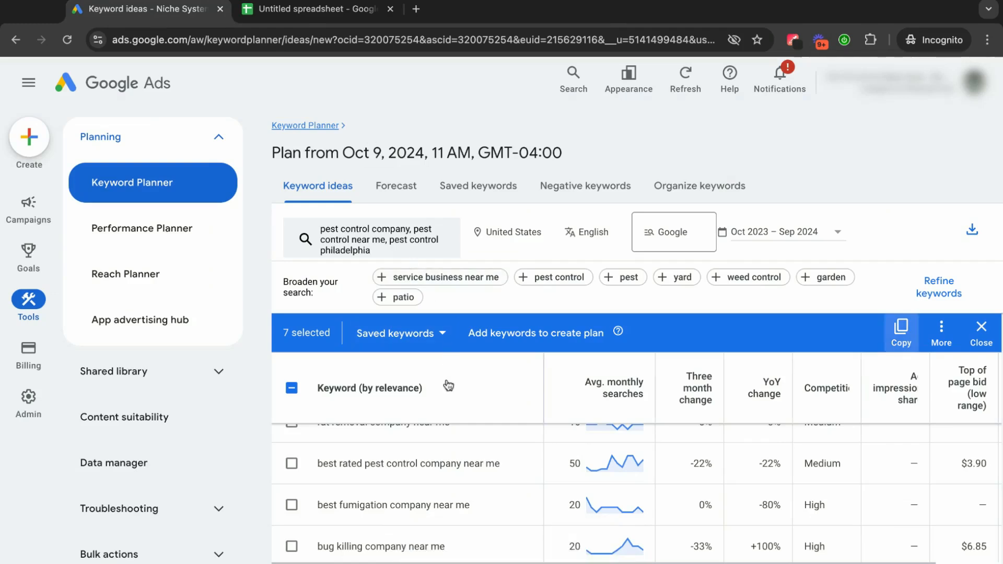
pyautogui.click(292, 388)
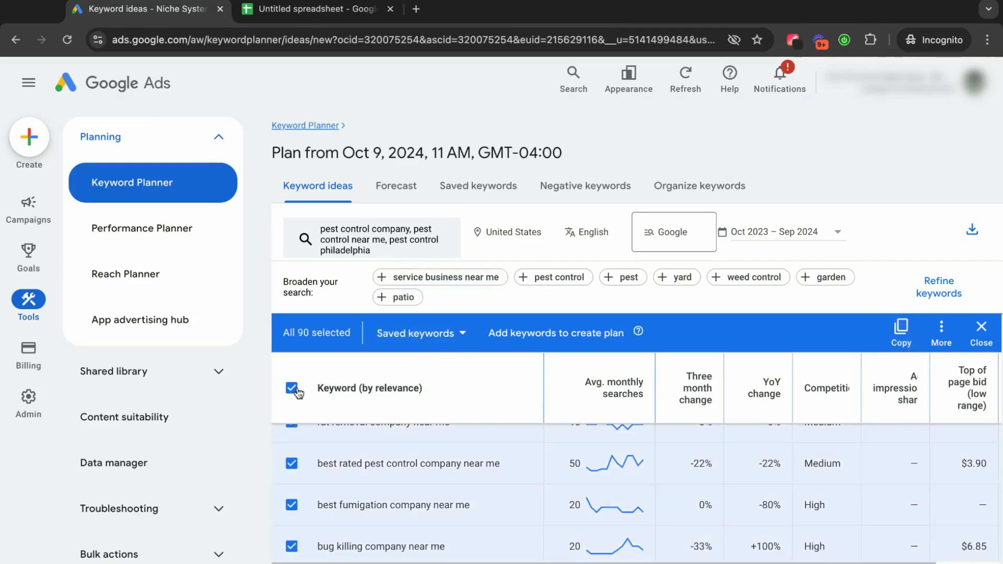
pyautogui.click(297, 392)
# Change the keyword filter so the text must contain "near me".
pyautogui.click(551, 334)
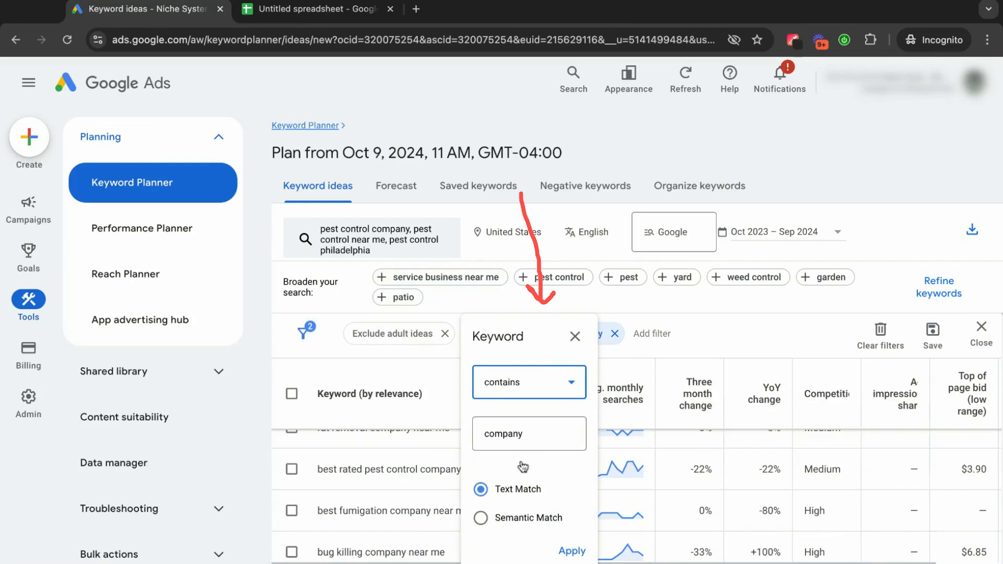
pyautogui.doubleClick(506, 436)
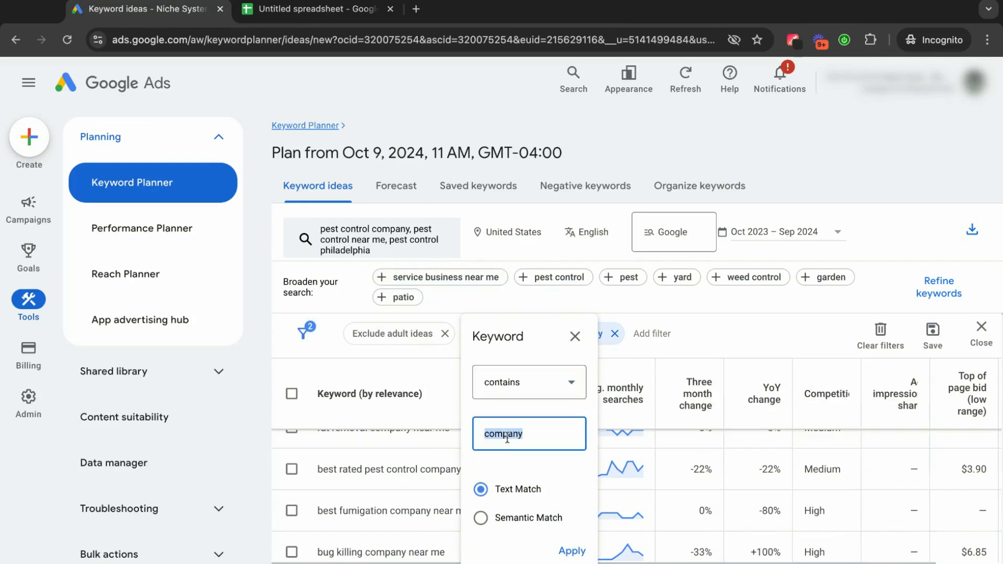
pyautogui.write('near me')
pyautogui.click(572, 551)
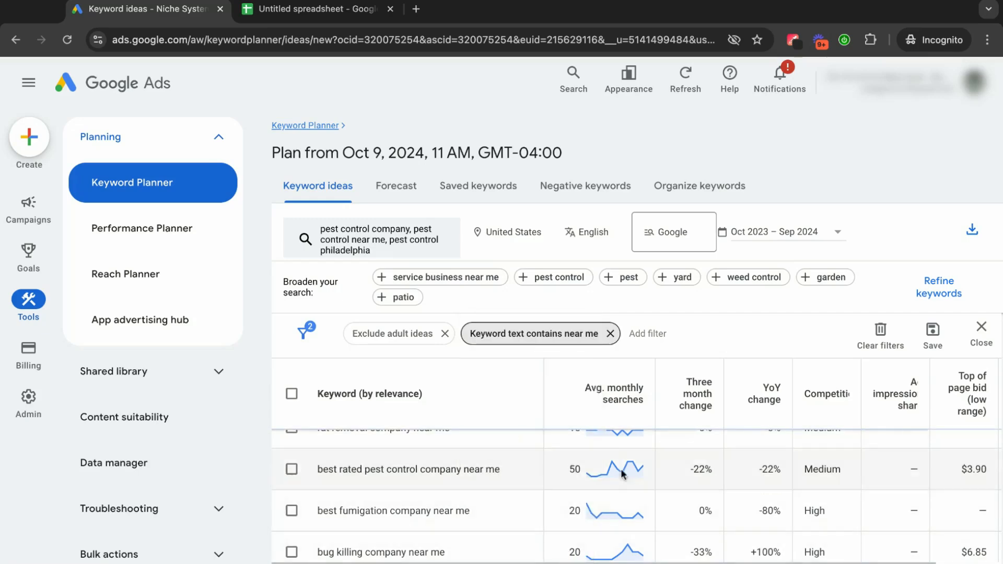
# Remove "pest control philadelphia" and "pest control company" from the search terms and get results for "pest control near me" only.
pyautogui.click(441, 249)
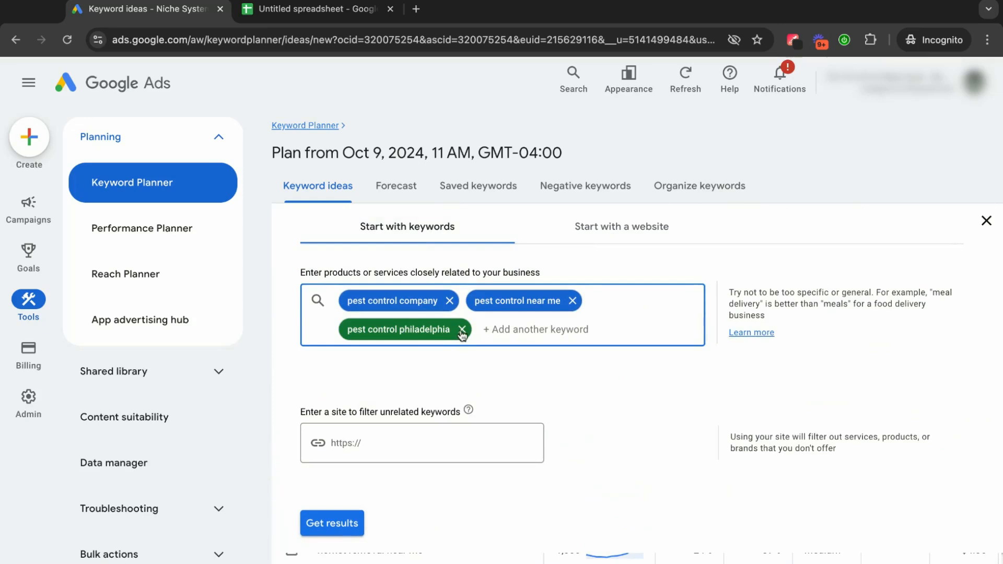
pyautogui.click(462, 330)
pyautogui.click(449, 300)
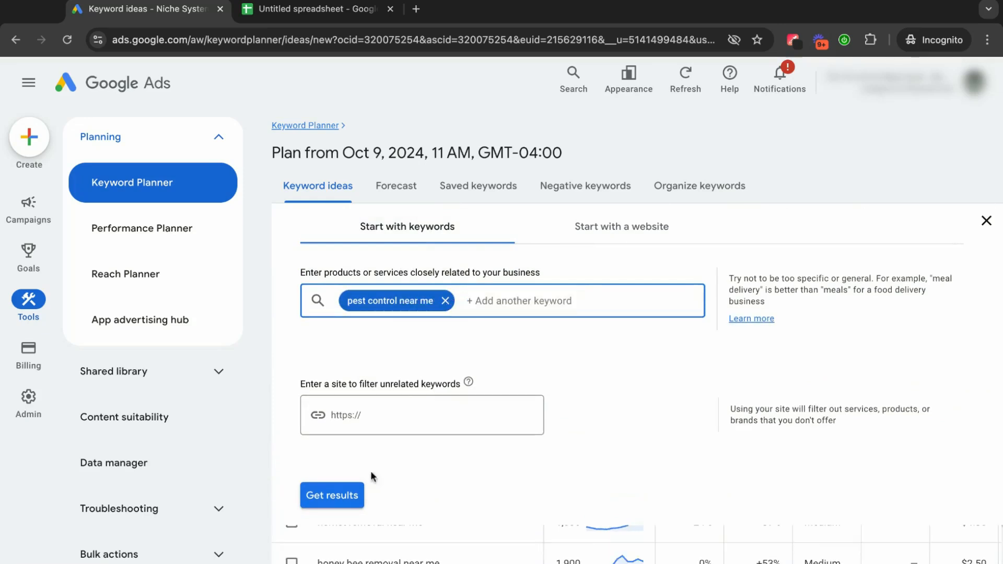
pyautogui.click(338, 497)
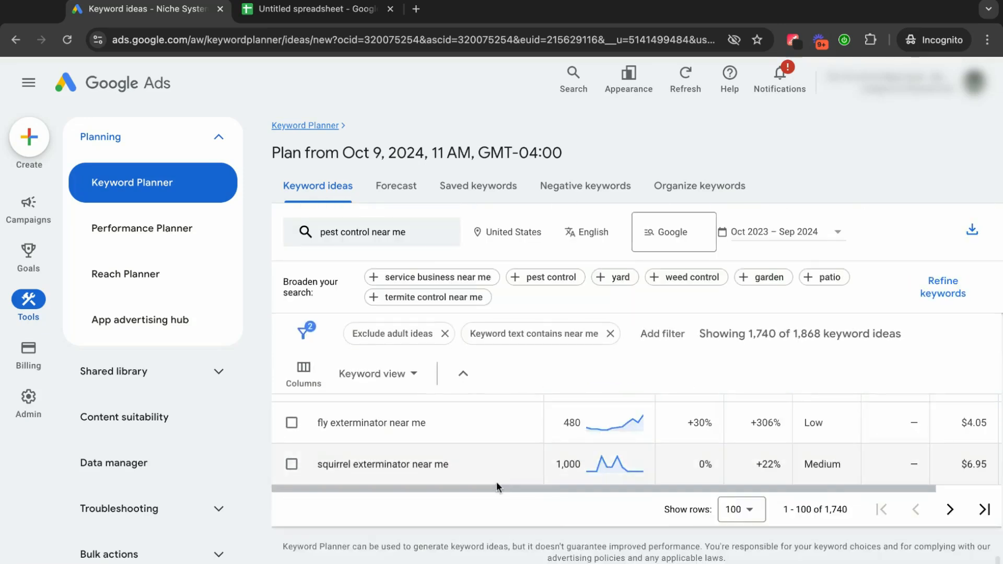
# Review the "near me" keyword ideas from the start, check them against the spreadsheet's company list, and select "best pest control near me".
pyautogui.scroll(10, 496, 481)
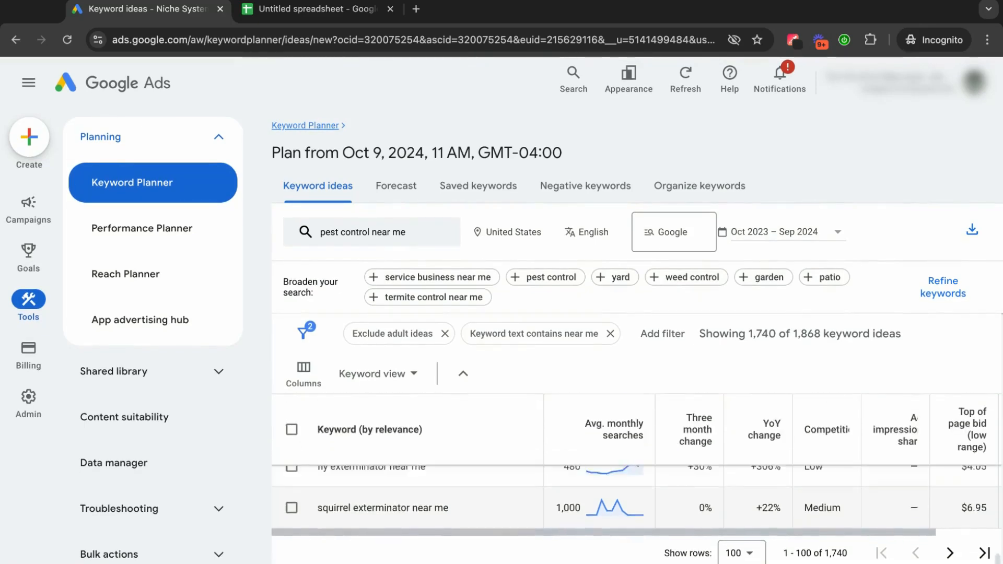
pyautogui.scroll(10, 636, 433)
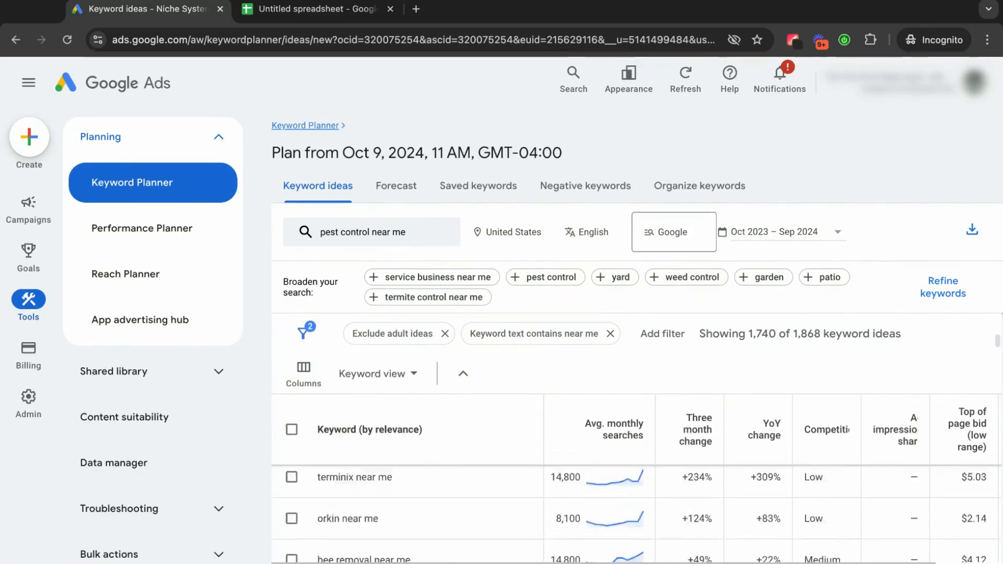
pyautogui.scroll(-4, 636, 438)
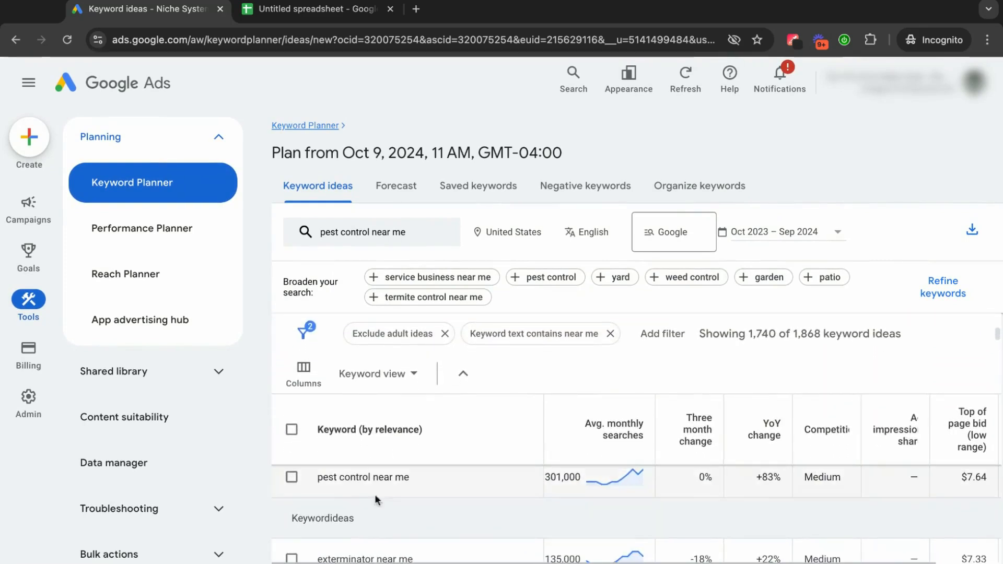
pyautogui.scroll(-1, 406, 488)
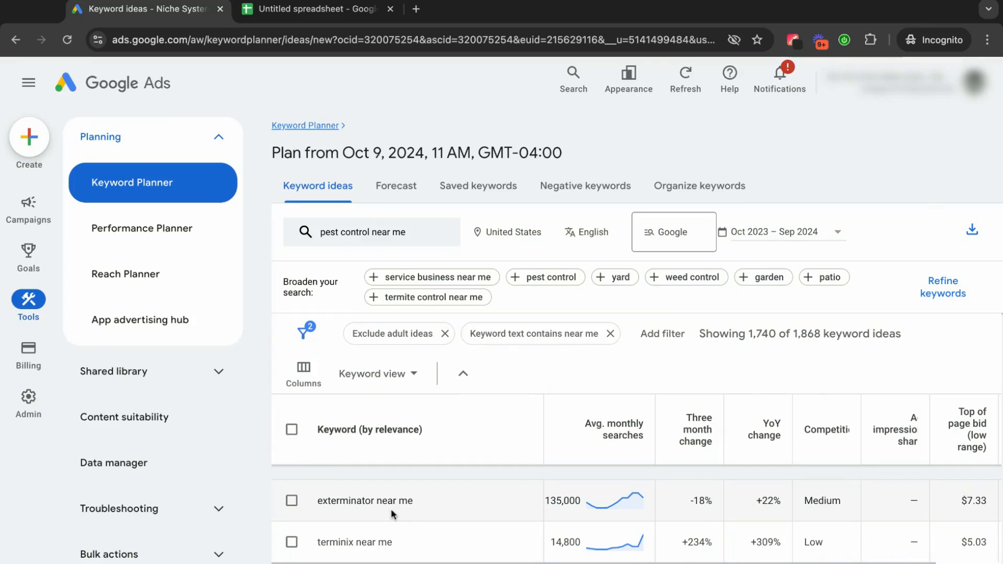
pyautogui.scroll(-1, 392, 505)
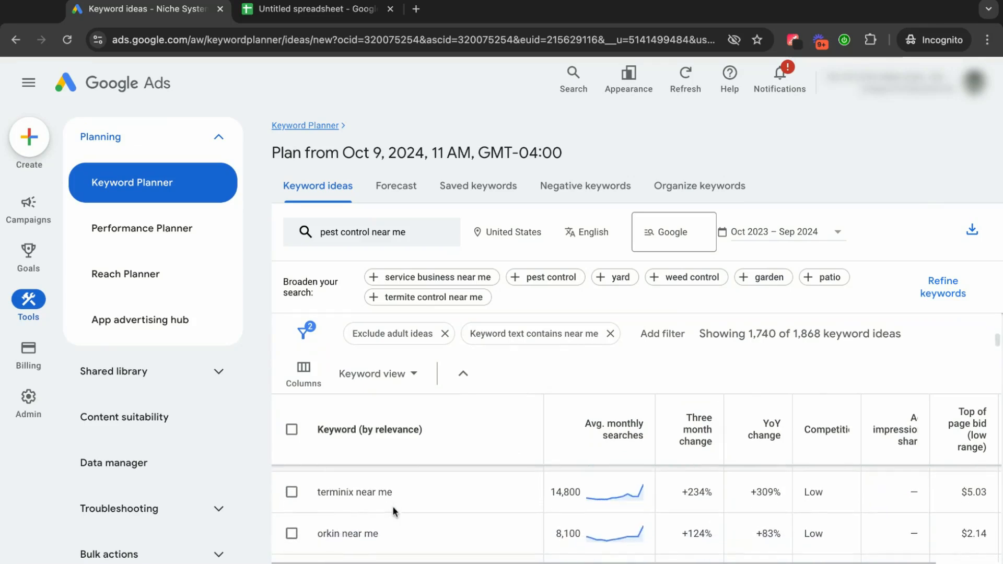
pyautogui.scroll(-2, 412, 519)
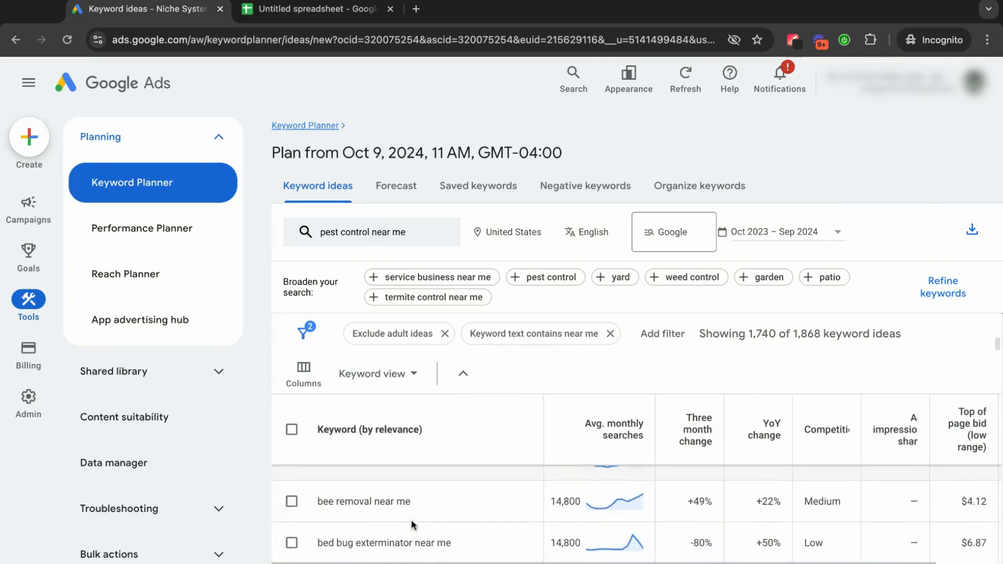
pyautogui.scroll(-1, 411, 524)
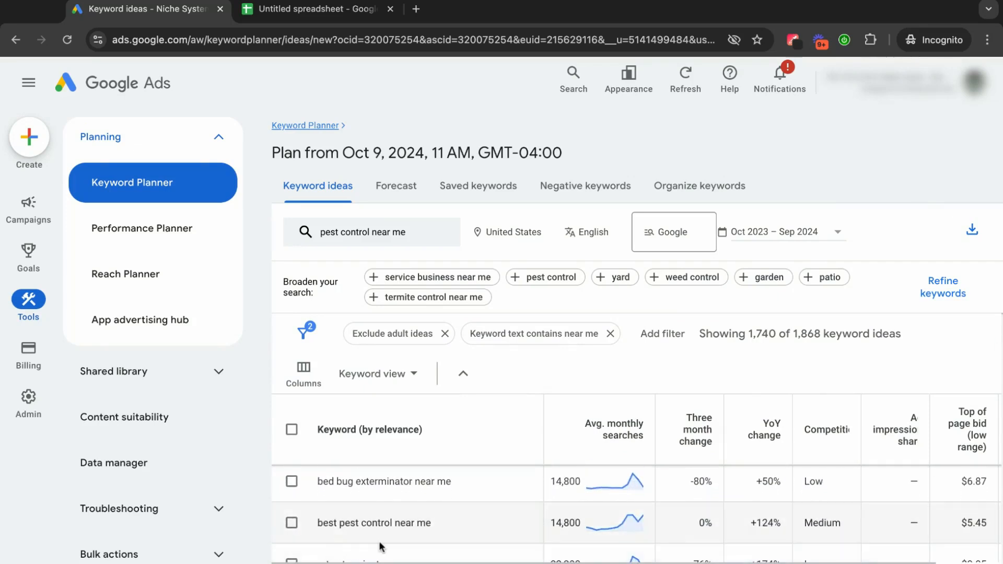
pyautogui.scroll(-1, 380, 546)
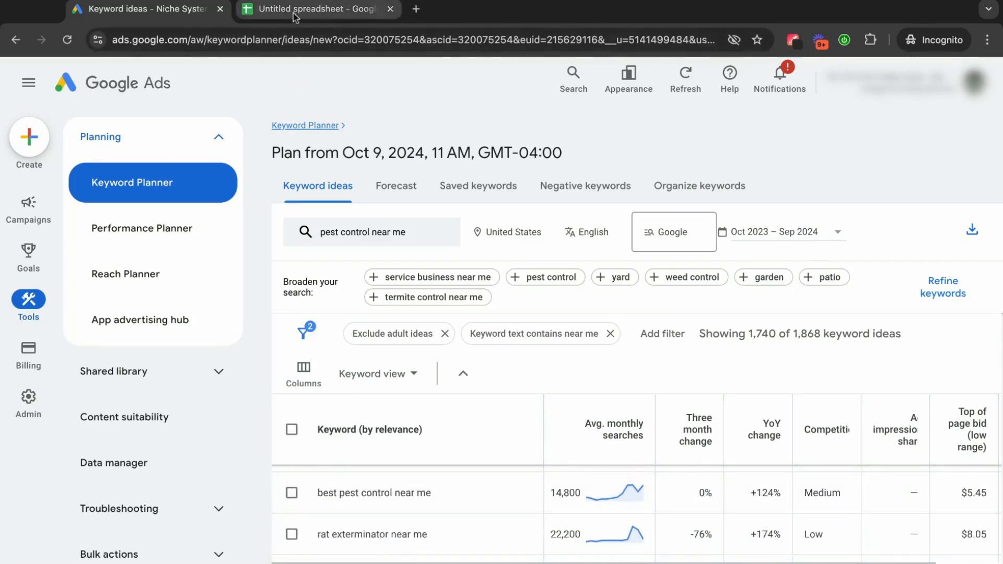
pyautogui.click(293, 11)
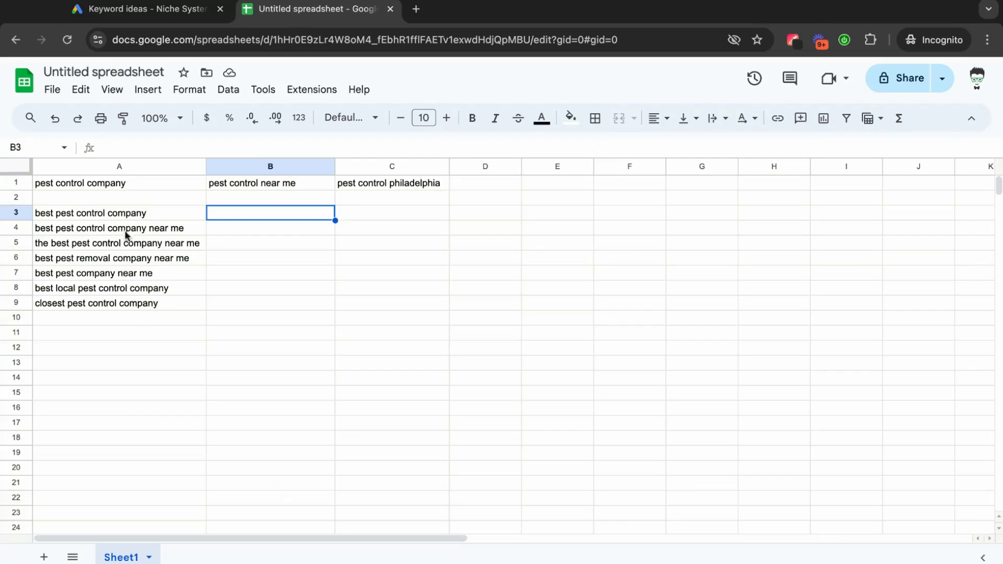
pyautogui.click(204, 9)
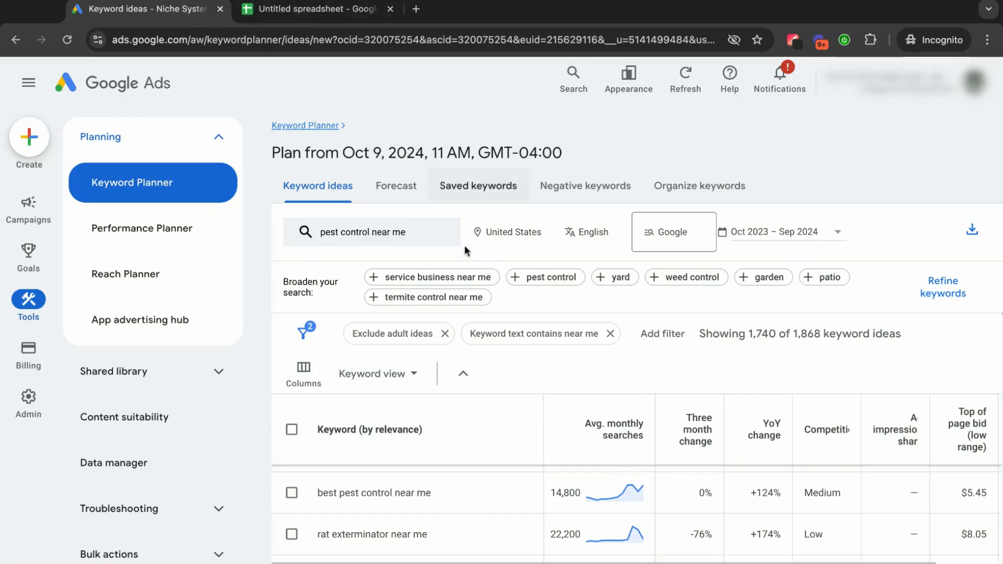
pyautogui.click(302, 497)
# Find "pest control services near me" and "affordable pest control near me" among the keyword ideas and add both to the selection.
pyautogui.scroll(-3, 421, 498)
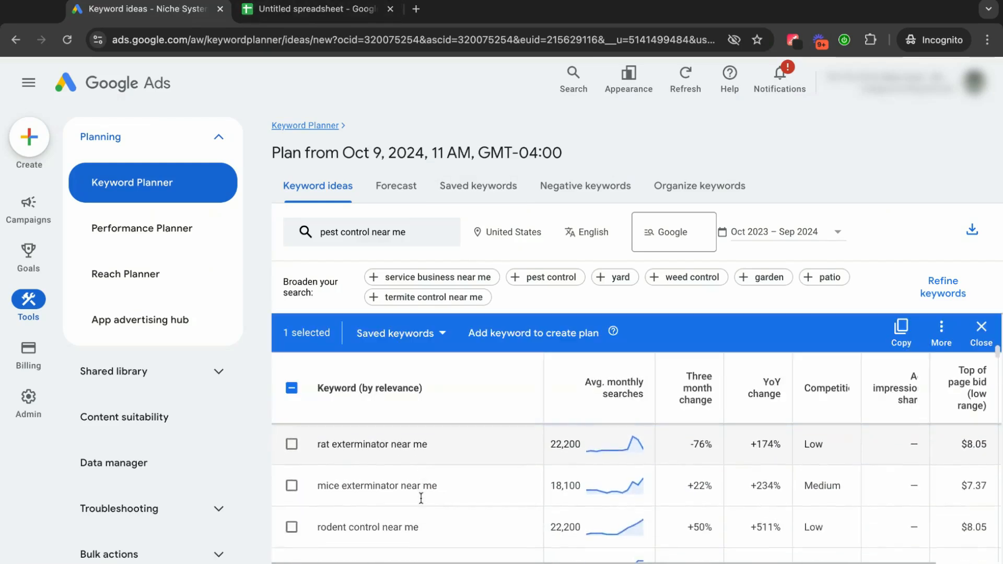
pyautogui.scroll(-4, 421, 498)
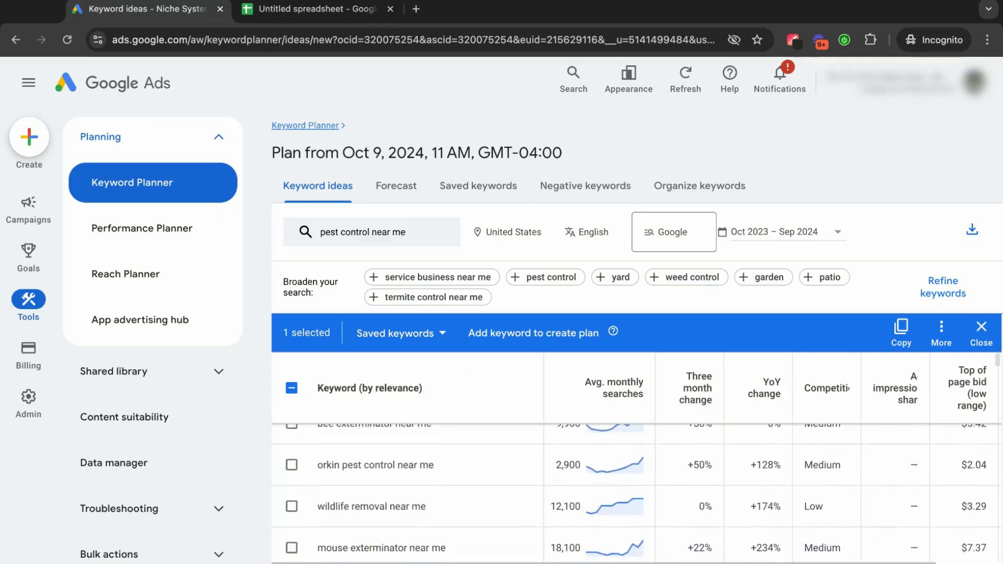
pyautogui.scroll(-3, 407, 466)
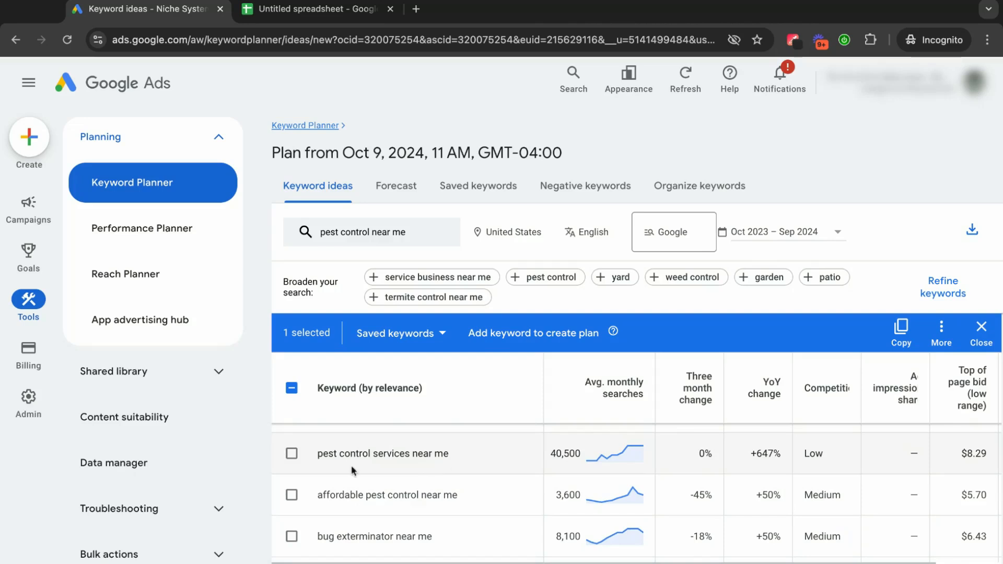
pyautogui.click(294, 458)
pyautogui.scroll(-1, 454, 468)
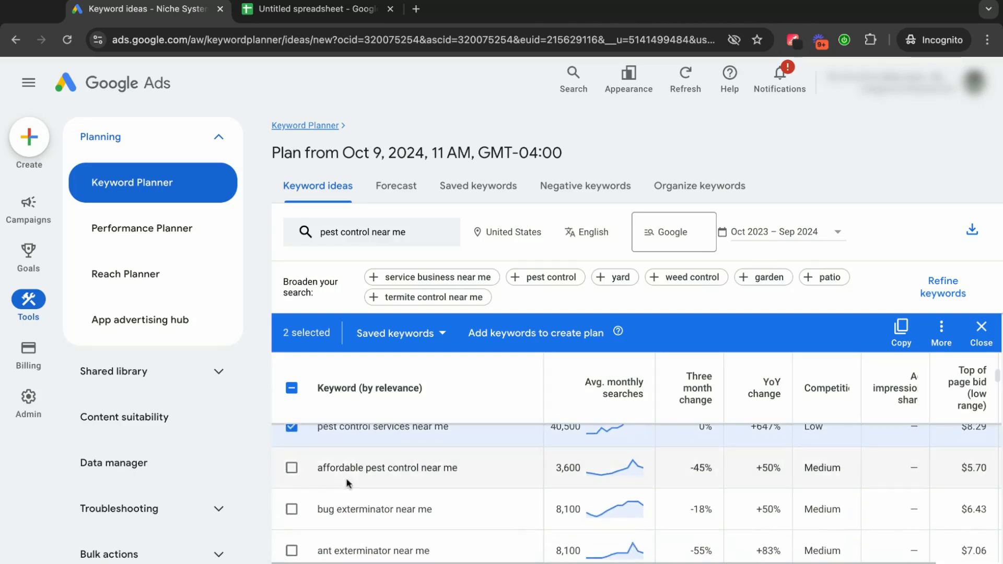
pyautogui.click(291, 468)
# Look through further "near me" ideas as far as "pest control companies near me" and compare that keyword with the spreadsheet's company column.
pyautogui.scroll(-5, 437, 484)
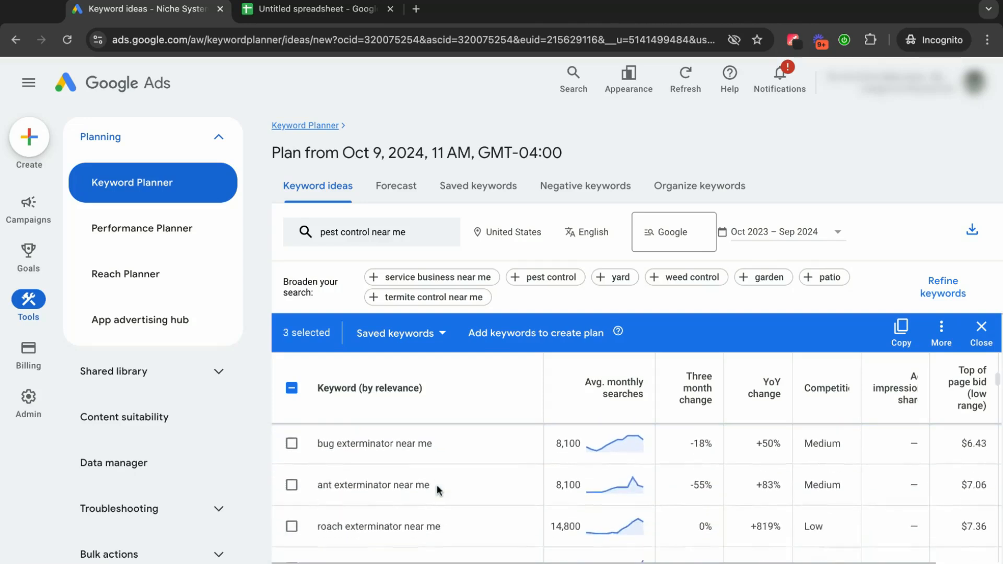
pyautogui.scroll(-5, 634, 492)
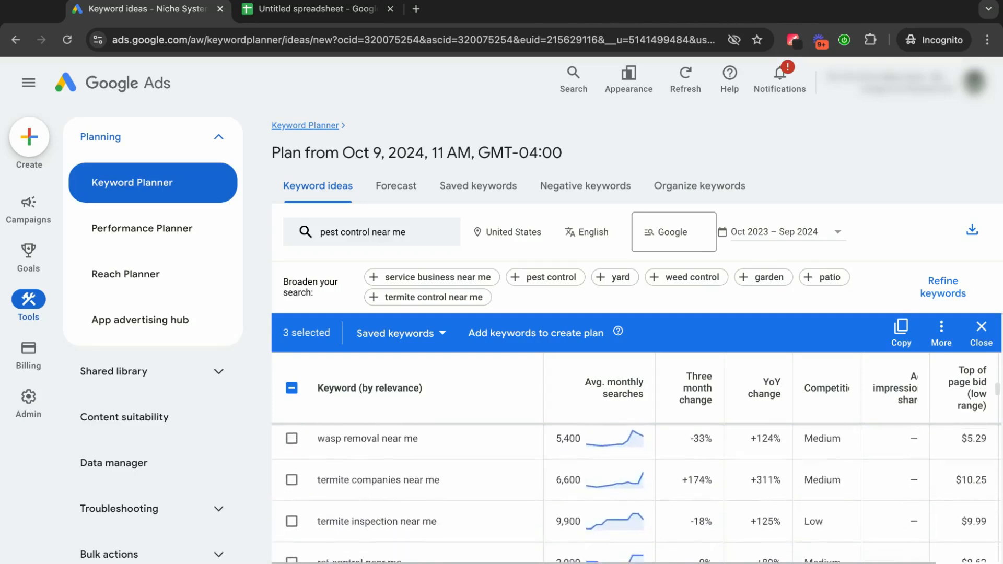
pyautogui.scroll(-1, 349, 497)
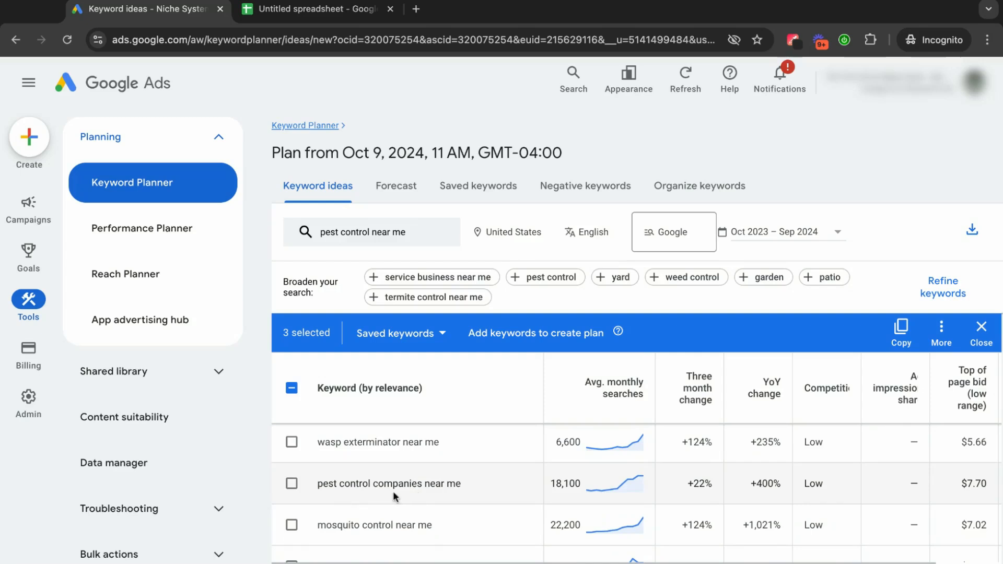
pyautogui.click(302, 14)
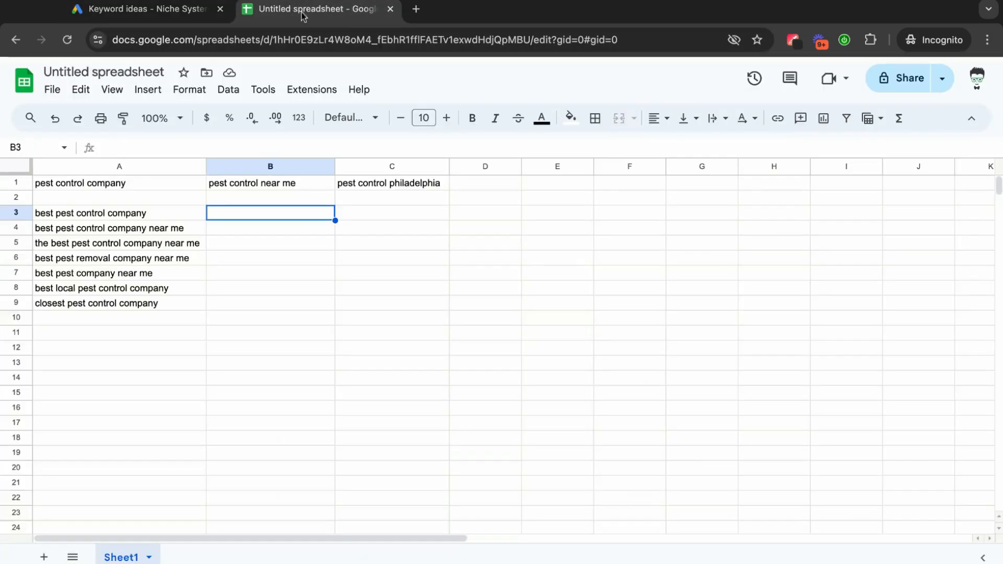
pyautogui.click(89, 326)
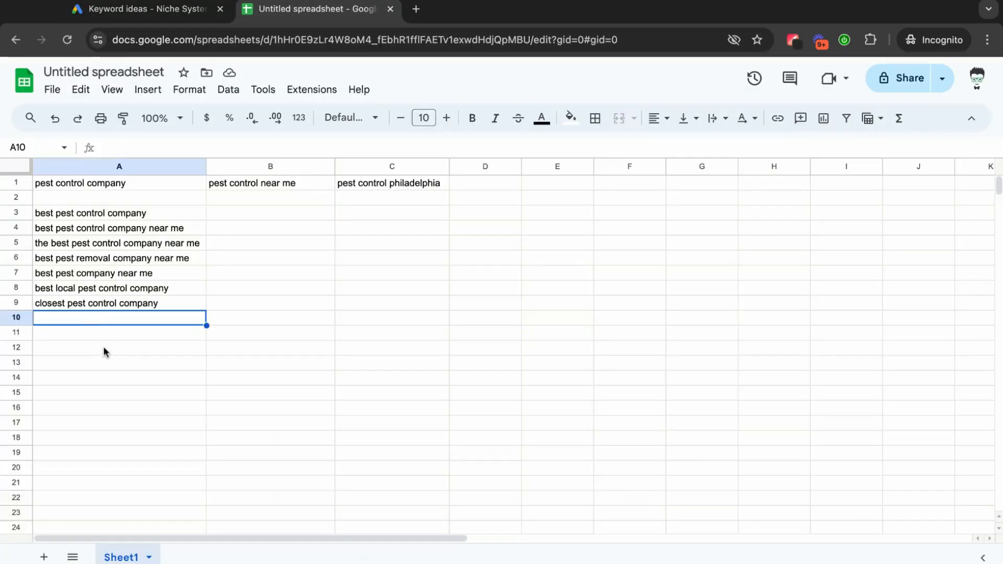
pyautogui.click(96, 350)
pyautogui.click(86, 318)
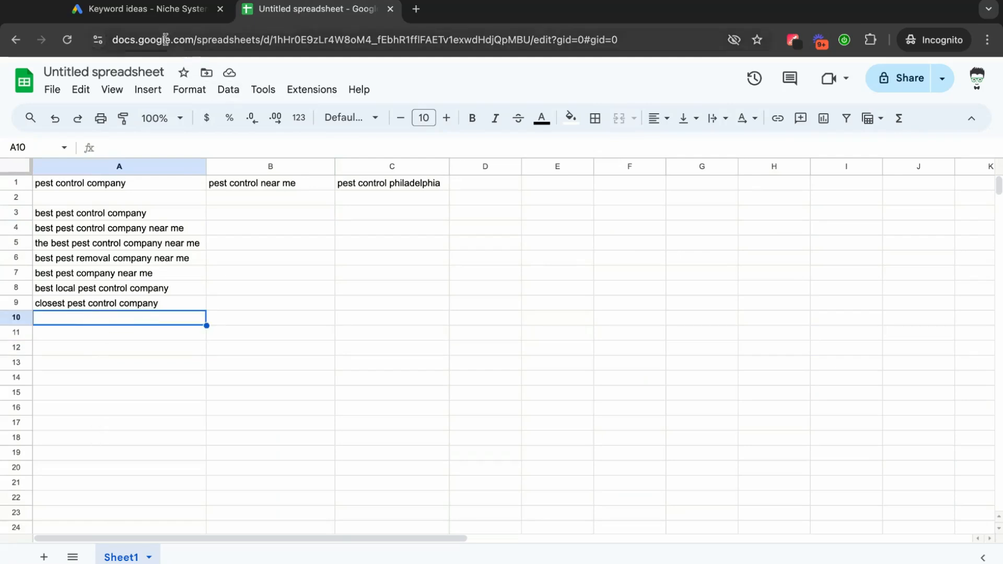
pyautogui.click(209, 10)
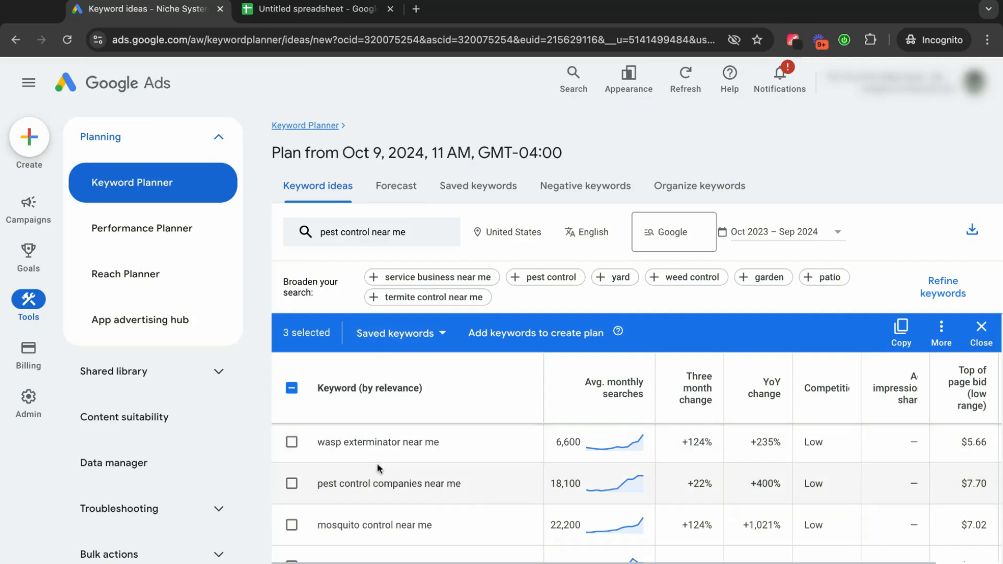
# Add "pest removal near me", "local pest control near me" and "cheap pest control near me" to the selected keyword ideas.
pyautogui.scroll(-2, 376, 470)
pyautogui.scroll(-1, 375, 470)
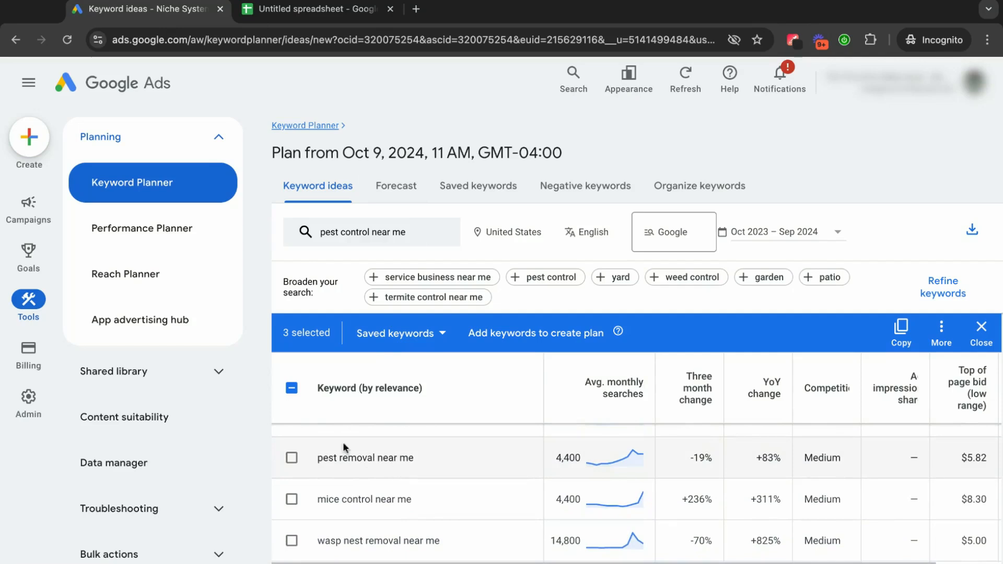
pyautogui.click(292, 458)
pyautogui.scroll(-1, 402, 475)
pyautogui.scroll(-4, 401, 473)
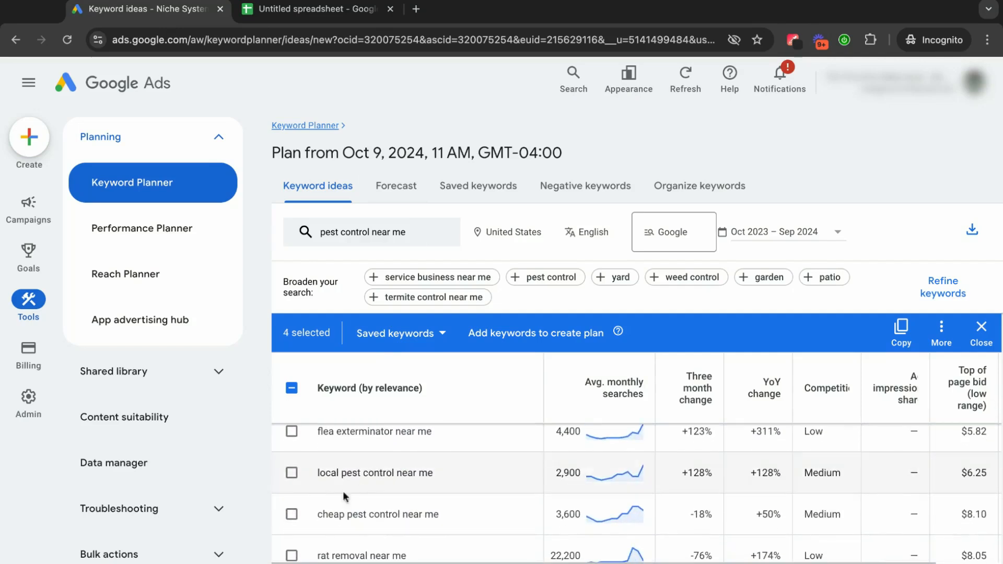
pyautogui.click(291, 473)
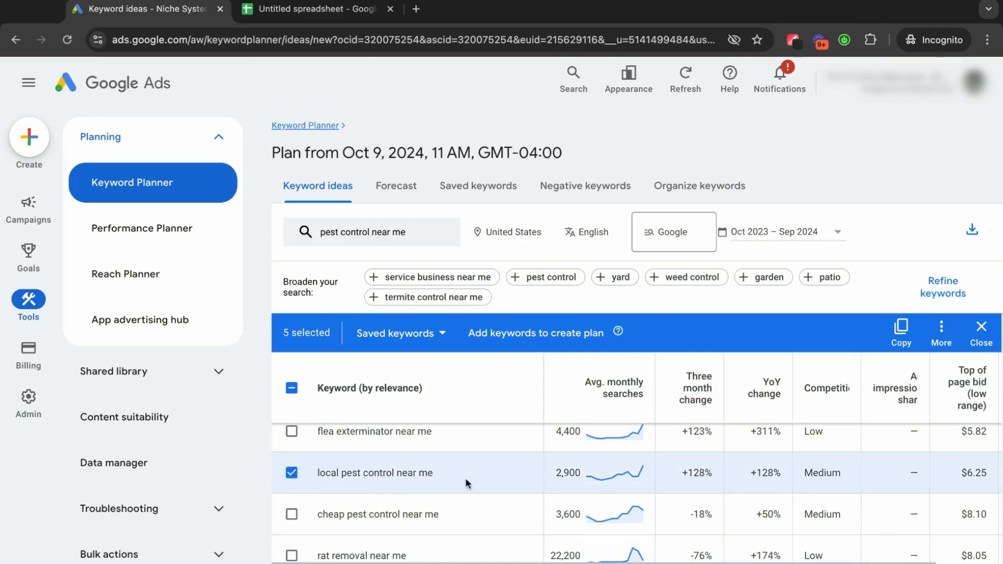
pyautogui.scroll(-1, 466, 481)
pyautogui.click(293, 481)
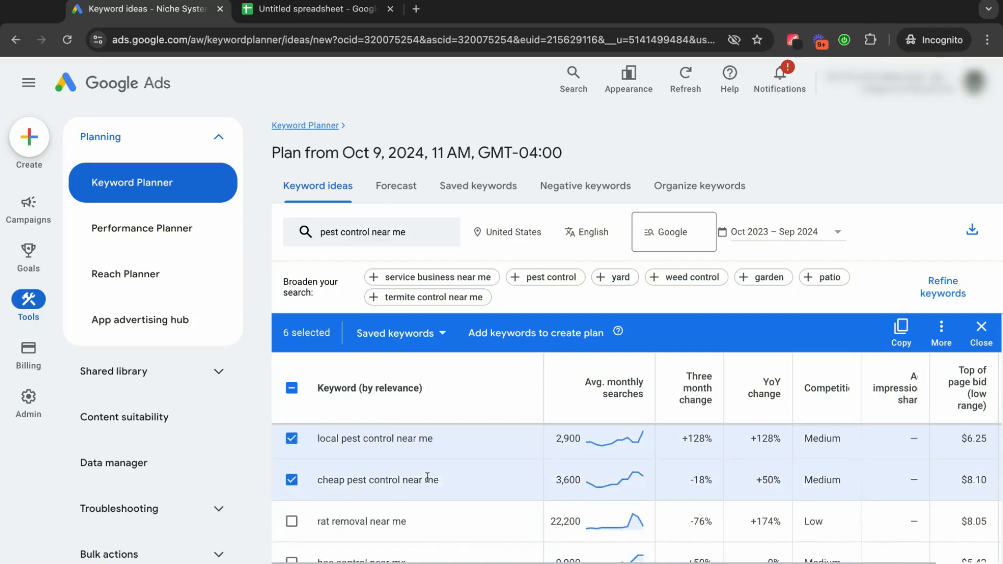
# Find "pest control near me prices" further along the keyword ideas and add it to the selection.
pyautogui.scroll(-5, 427, 477)
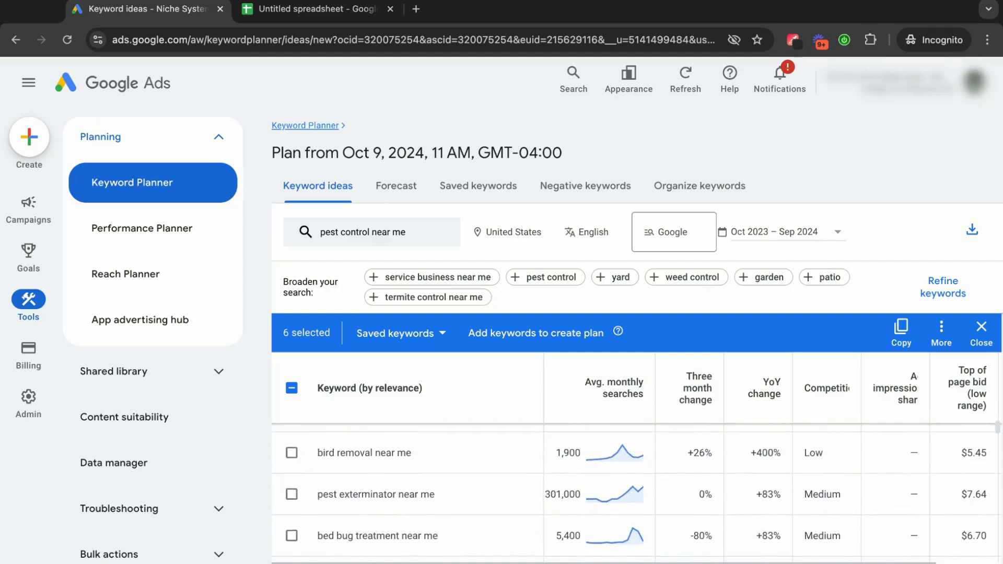
pyautogui.scroll(-3, 575, 491)
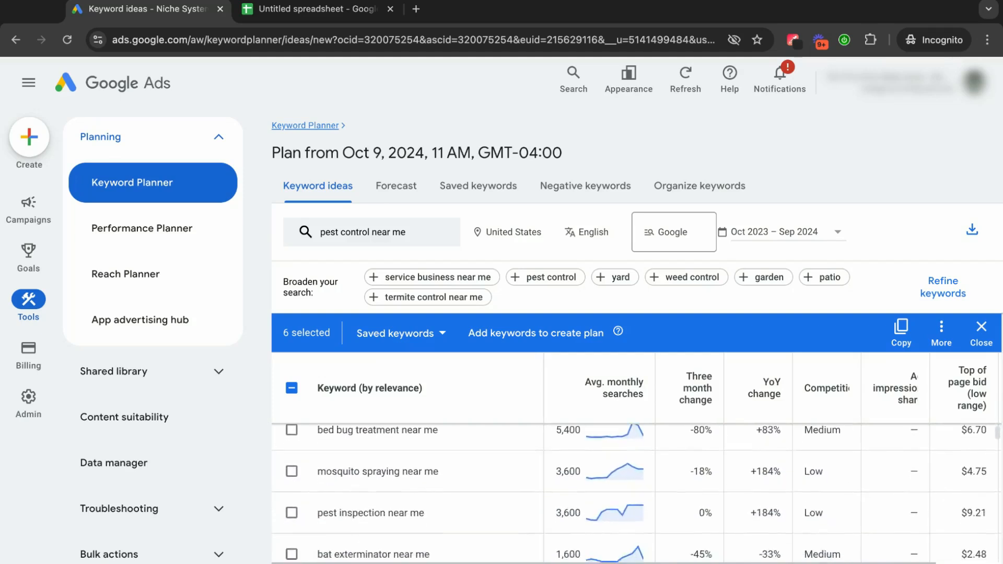
pyautogui.scroll(-4, 371, 472)
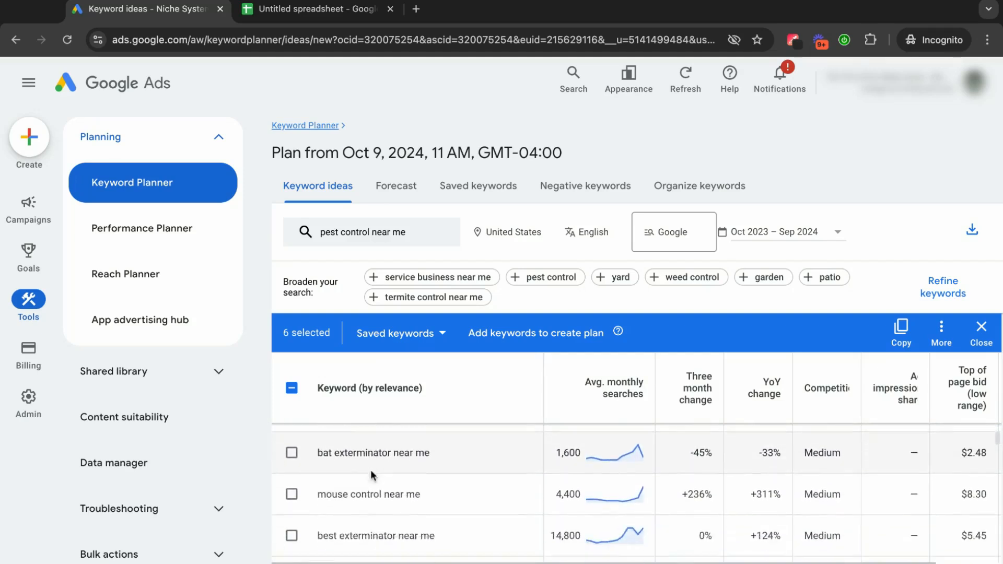
pyautogui.scroll(-3, 371, 469)
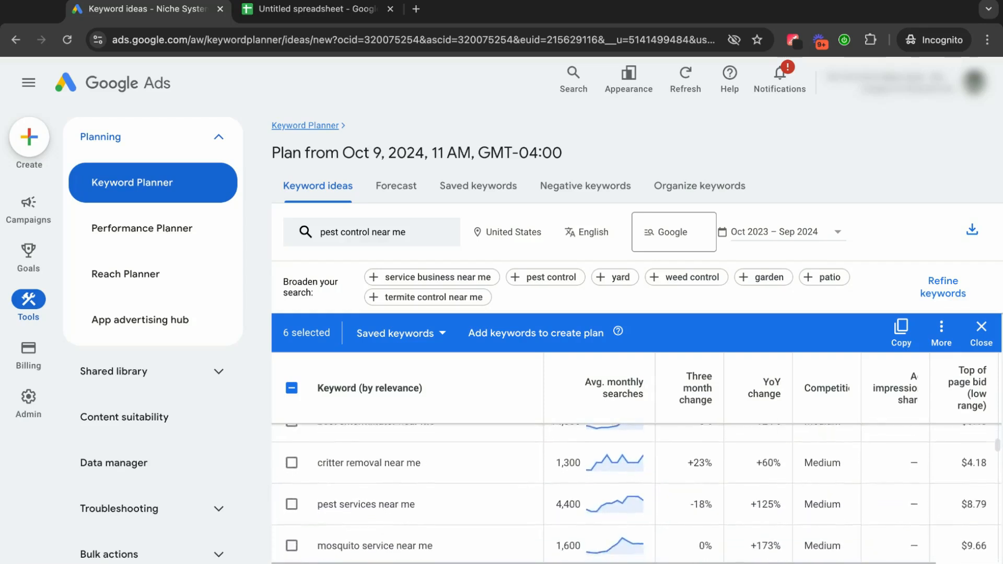
pyautogui.scroll(-4, 371, 469)
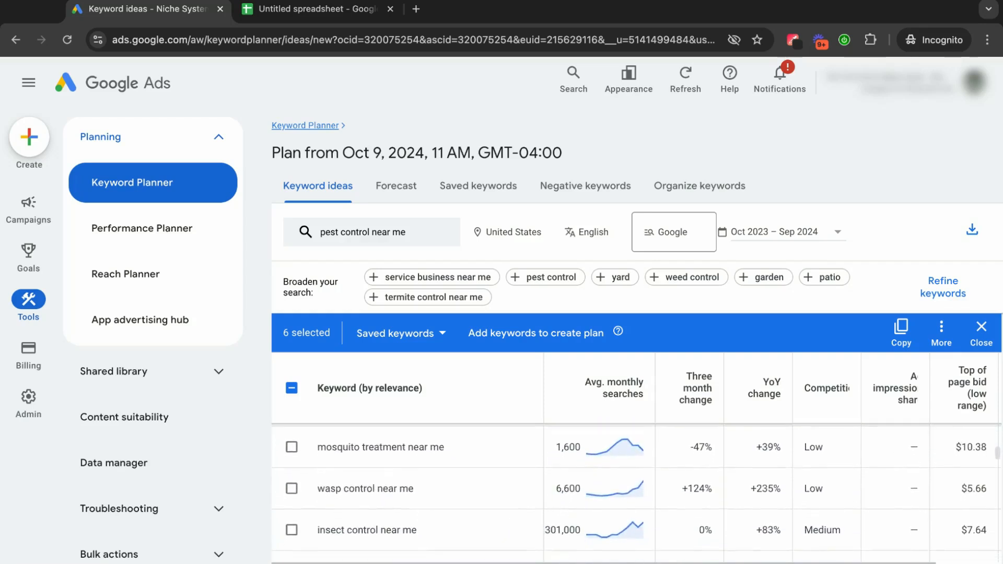
pyautogui.scroll(-1, 319, 496)
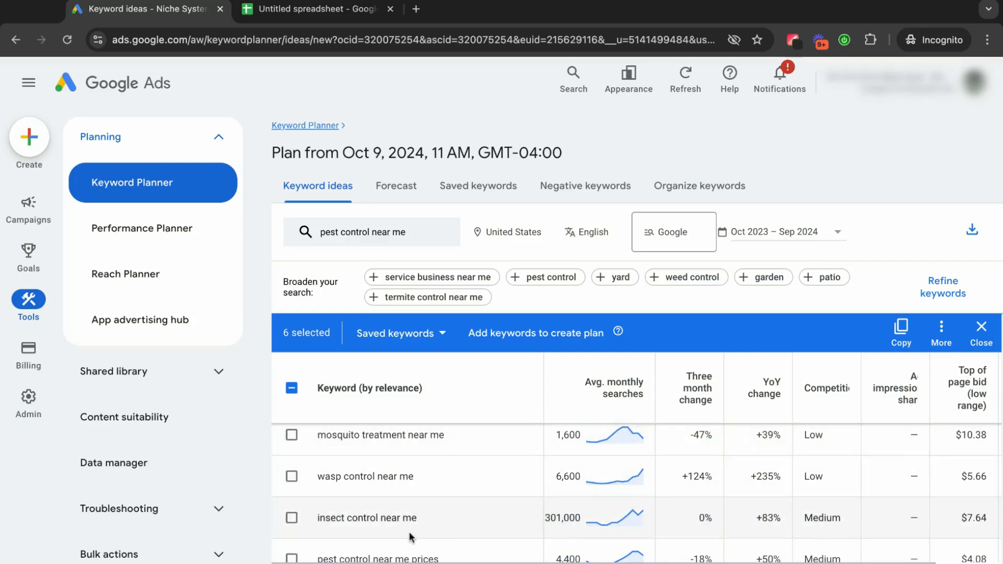
pyautogui.scroll(-2, 436, 514)
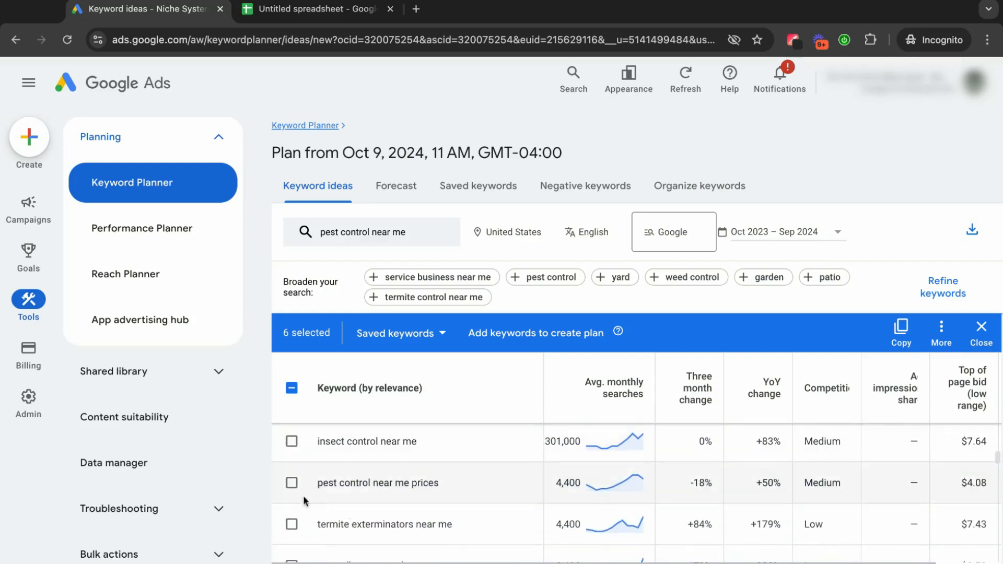
pyautogui.click(291, 483)
# Look through the further "near me" ideas as far as "mosquito squad near me" for more general pest control keywords.
pyautogui.scroll(-1, 397, 490)
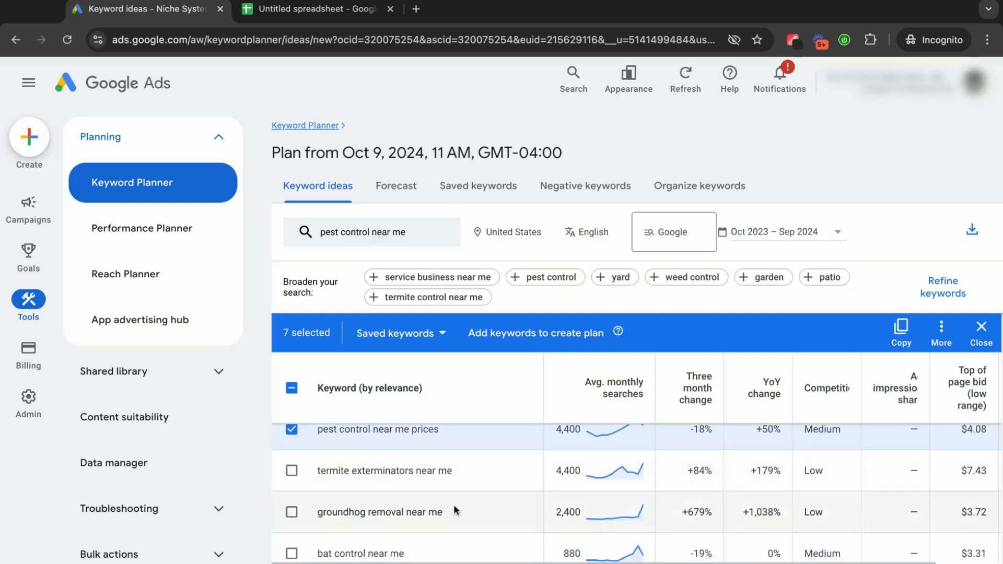
pyautogui.scroll(-1, 453, 504)
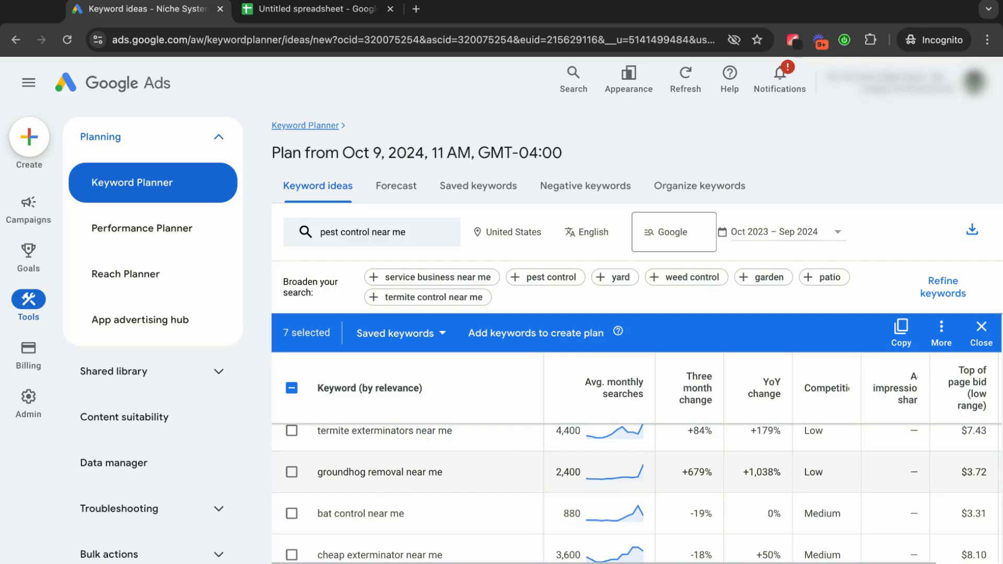
pyautogui.scroll(-1, 327, 483)
pyautogui.scroll(-3, 407, 492)
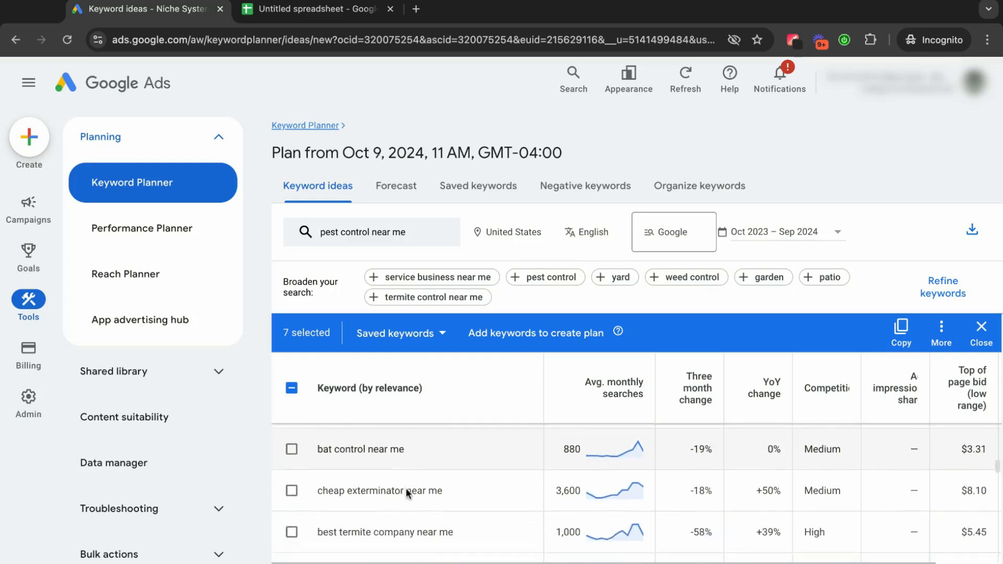
pyautogui.scroll(-2, 392, 474)
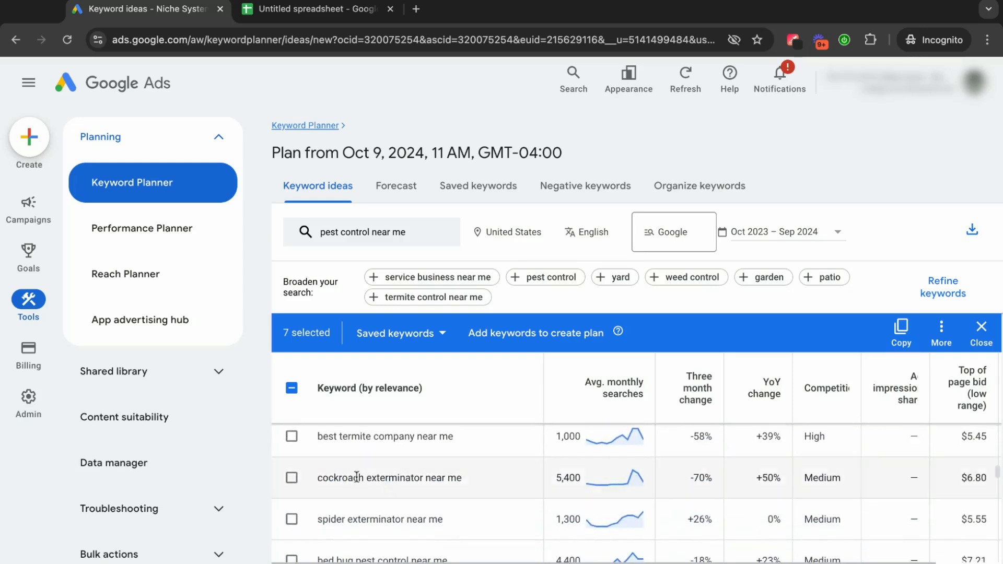
pyautogui.scroll(-1, 391, 473)
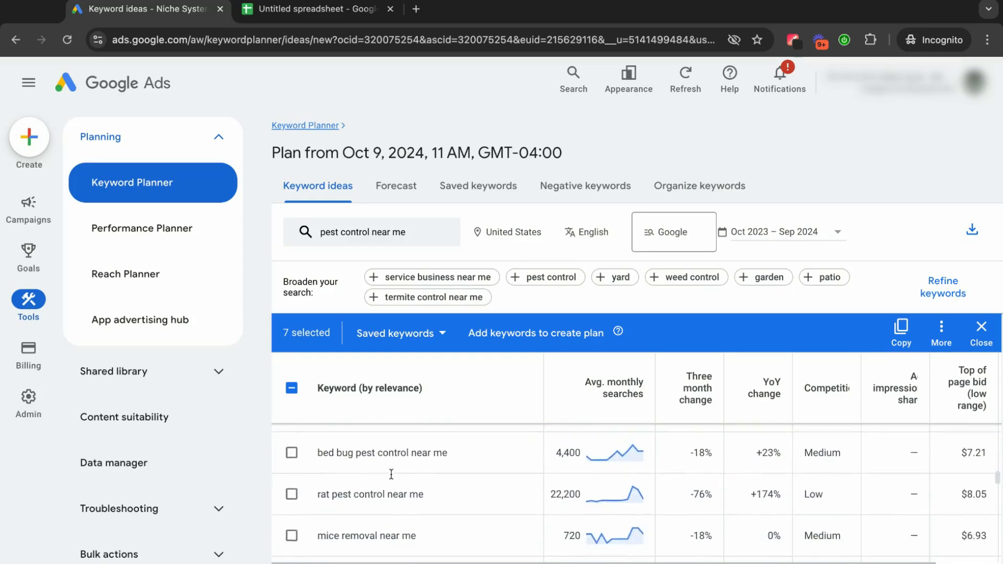
pyautogui.scroll(-2, 391, 473)
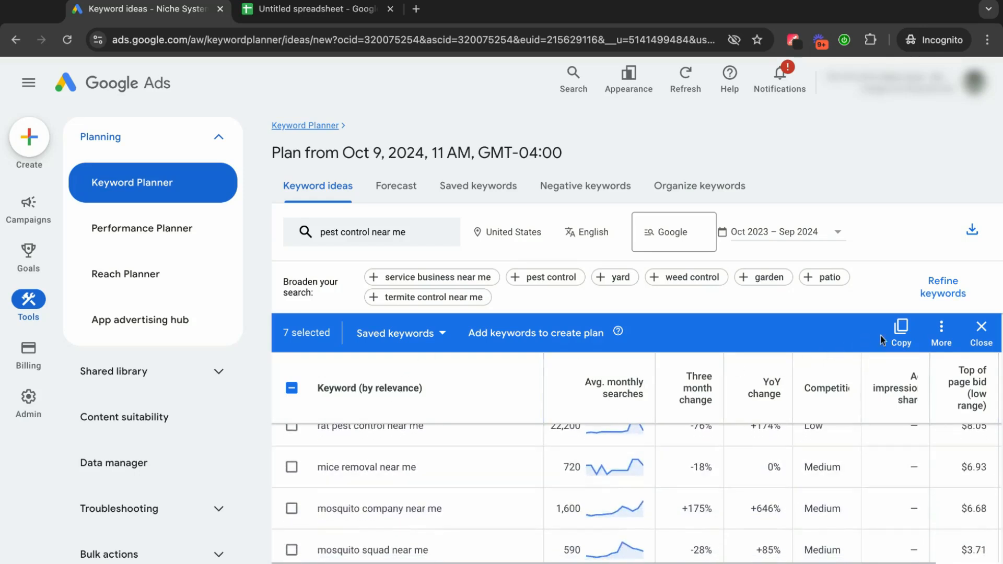
# Copy the selected keywords and paste them into the spreadsheet's "pest control near me" column, starting at B3.
pyautogui.click(900, 333)
pyautogui.click(312, 9)
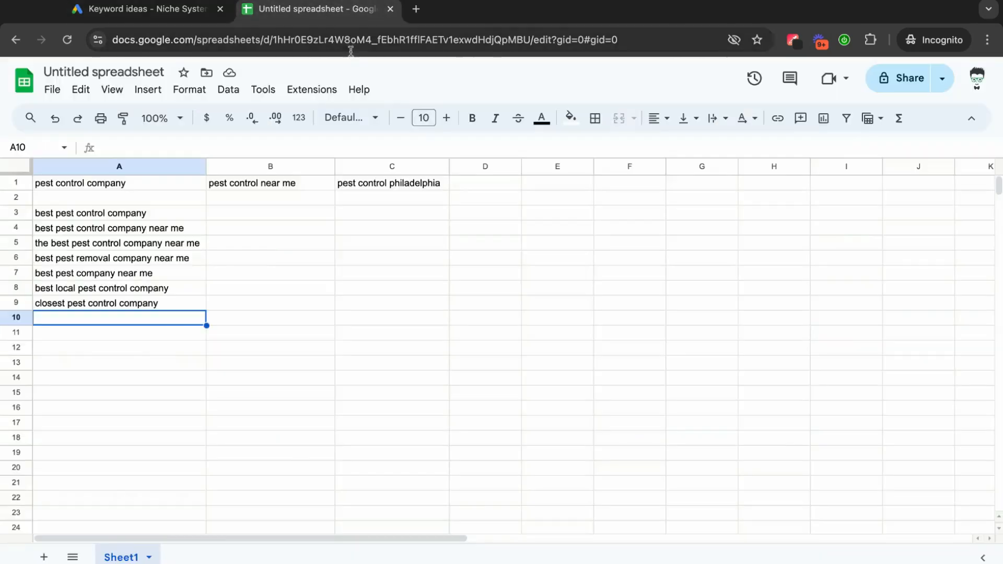
pyautogui.click(232, 212)
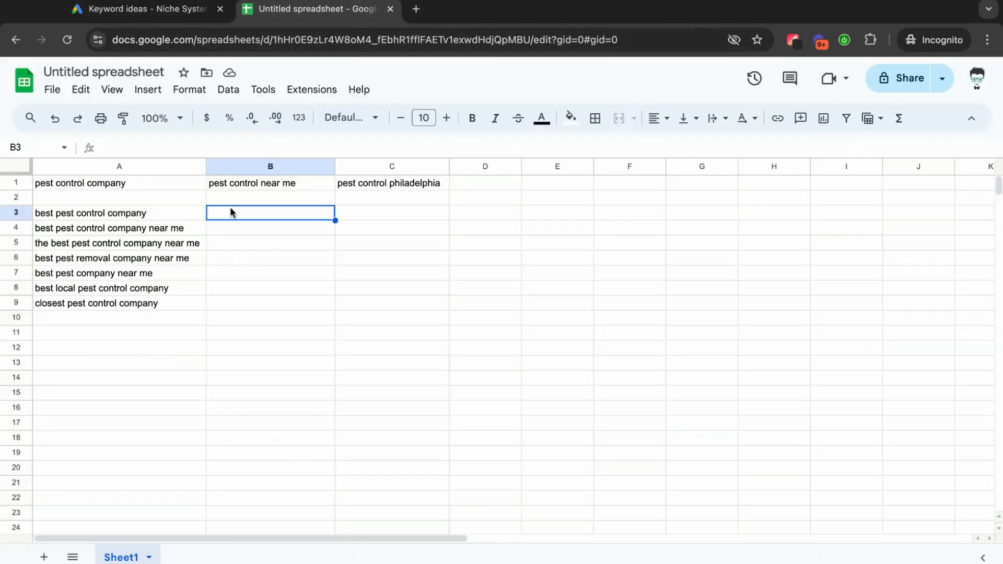
pyautogui.hotkey('ctrl', 'v')
pyautogui.click(246, 338)
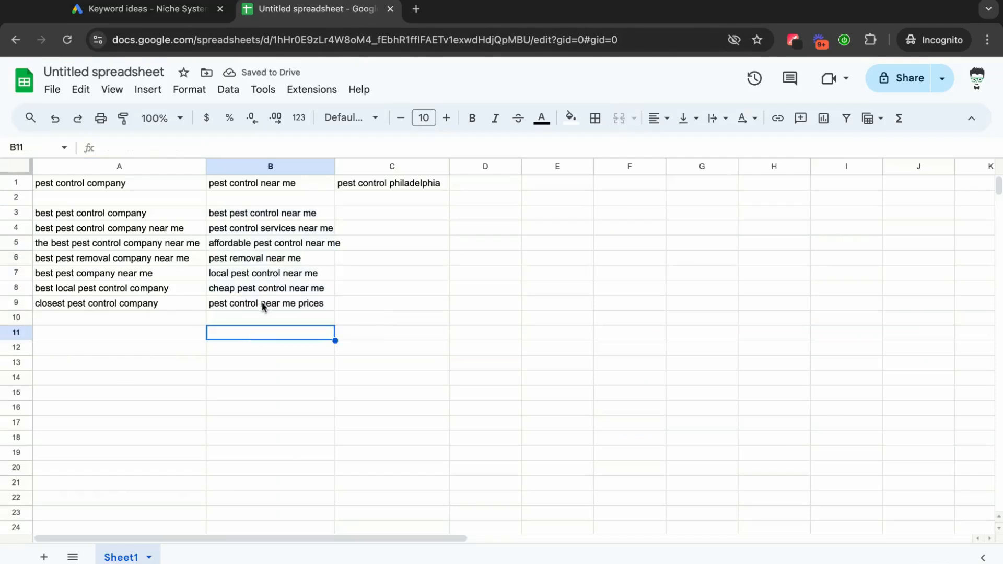
pyautogui.click(263, 380)
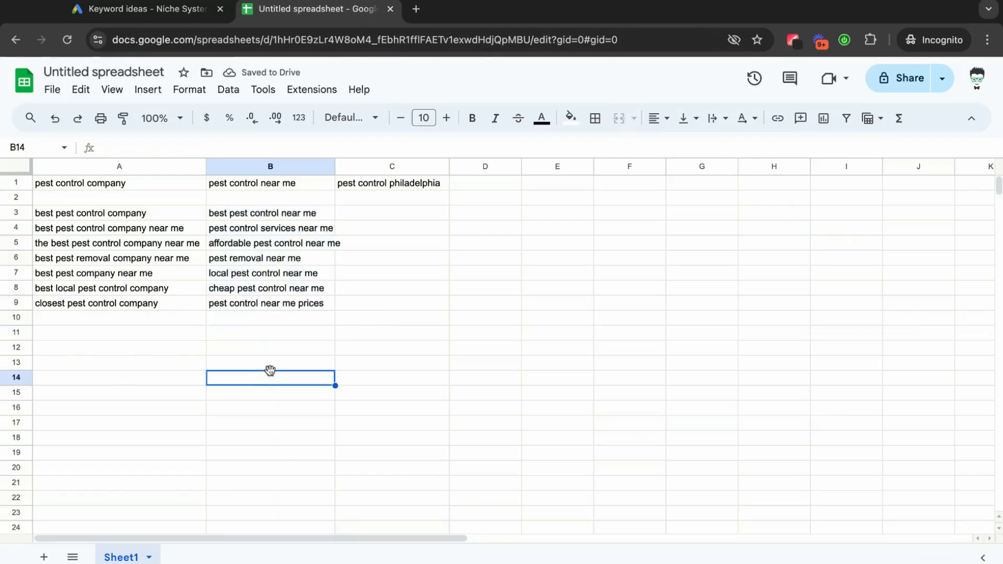
# Copy "pest control philadelphia" from cell C1, use it to replace the Keyword Planner search term, and get results.
pyautogui.click(377, 184)
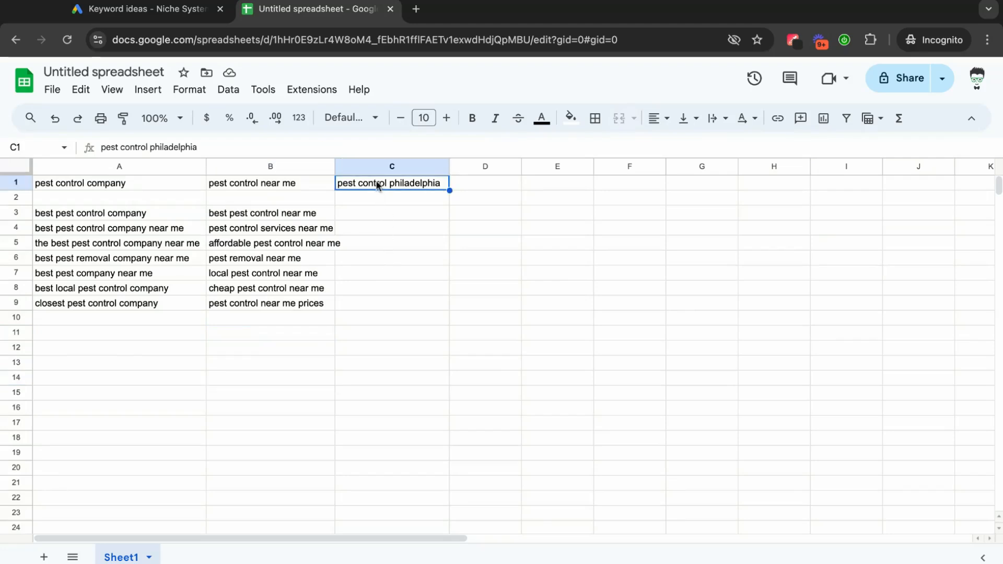
pyautogui.click(209, 10)
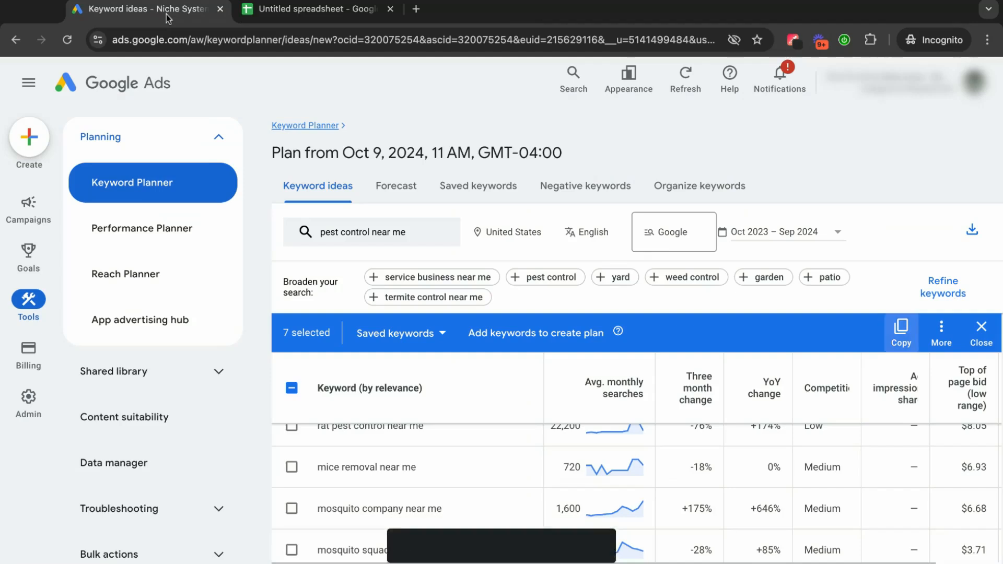
pyautogui.click(413, 236)
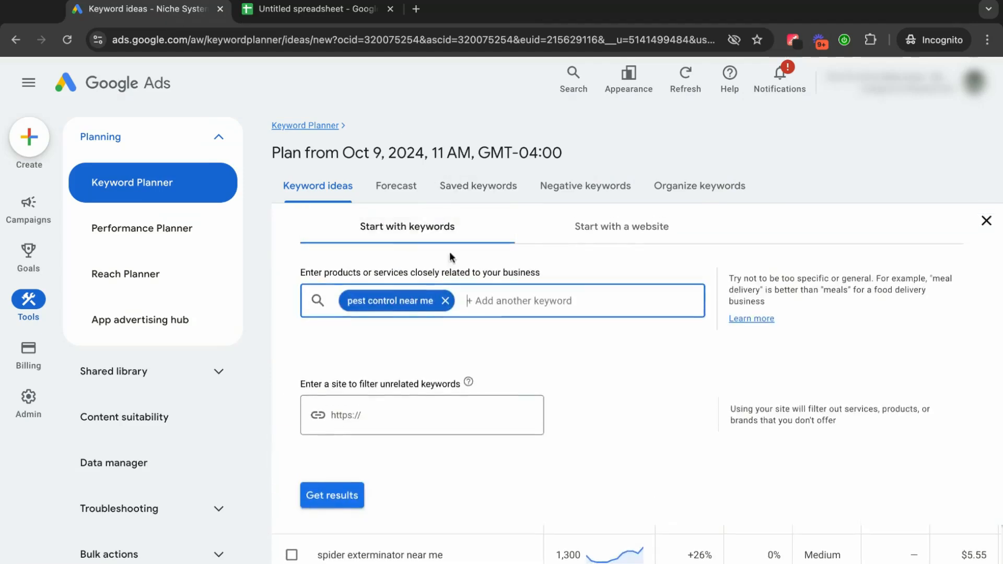
pyautogui.click(454, 300)
pyautogui.hotkey('ctrl', 'v')
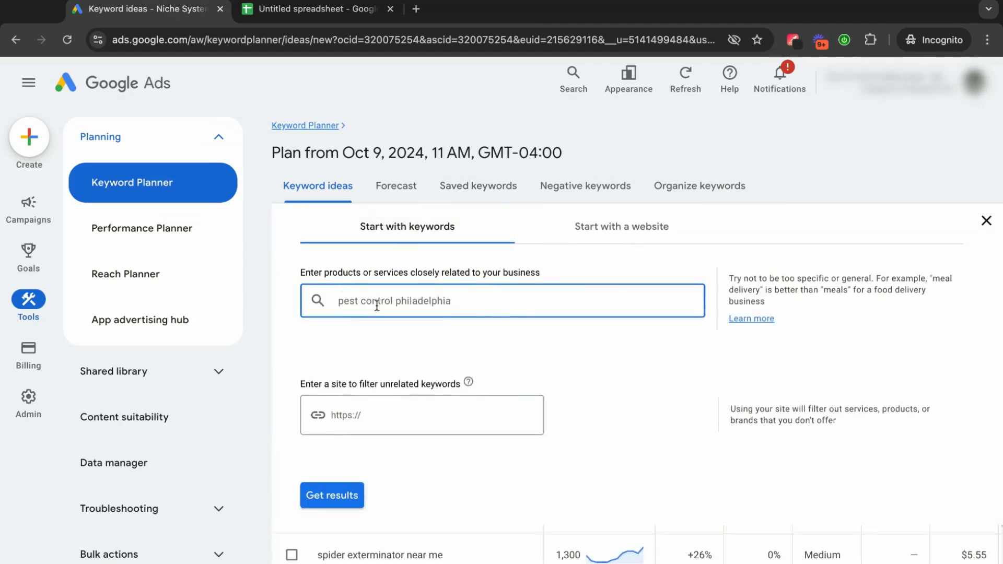
pyautogui.press('Return')
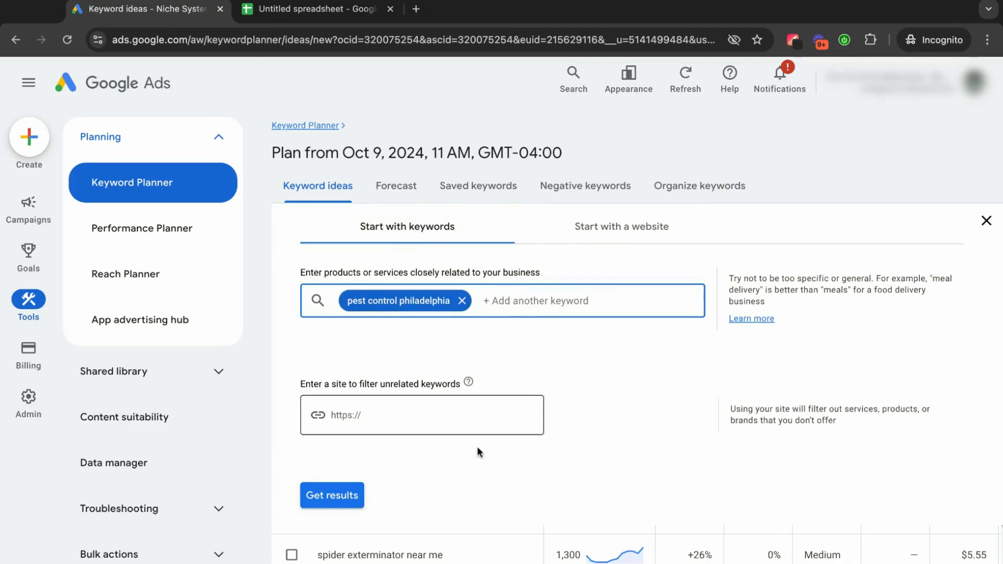
pyautogui.click(360, 496)
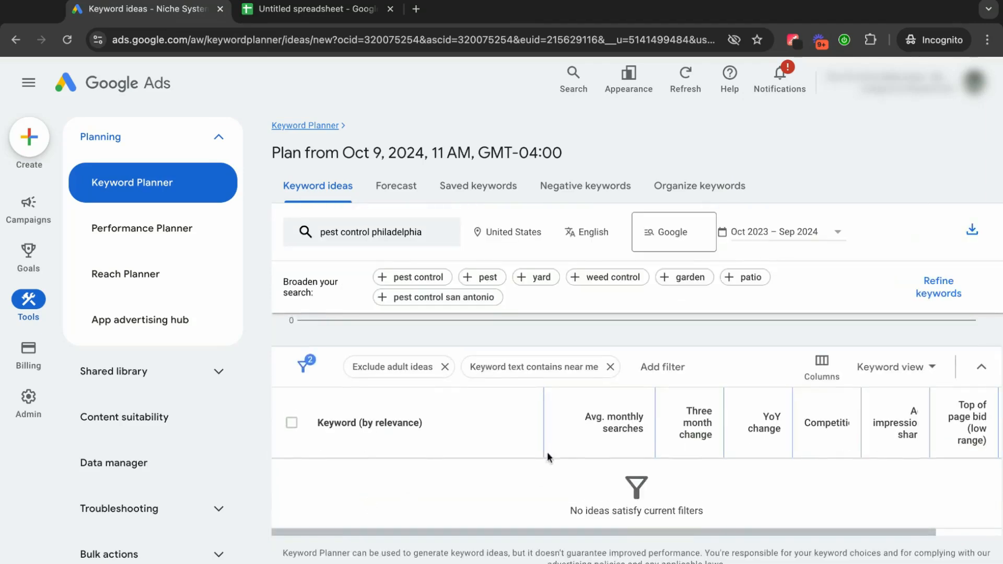
# Change the keyword text filter to contain "philadelphia" and apply it.
pyautogui.click(548, 379)
pyautogui.click(532, 432)
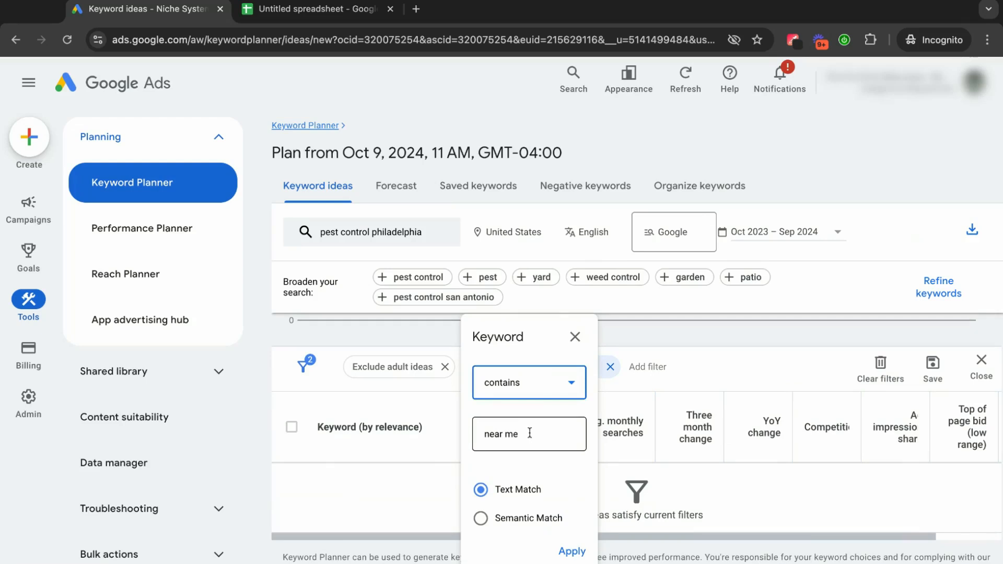
pyautogui.hotkey('ctrl', 'a')
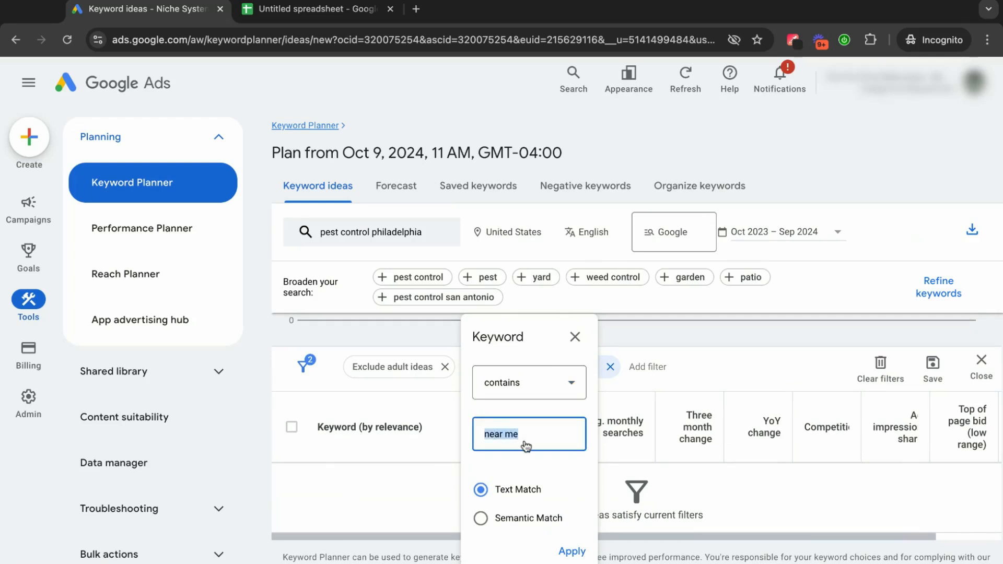
pyautogui.write('philadelphia')
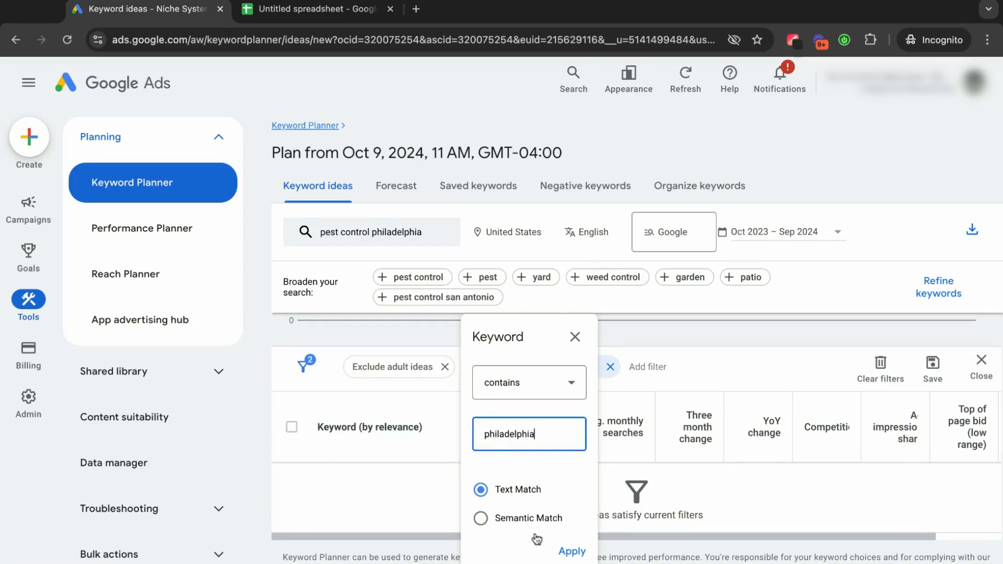
pyautogui.click(569, 550)
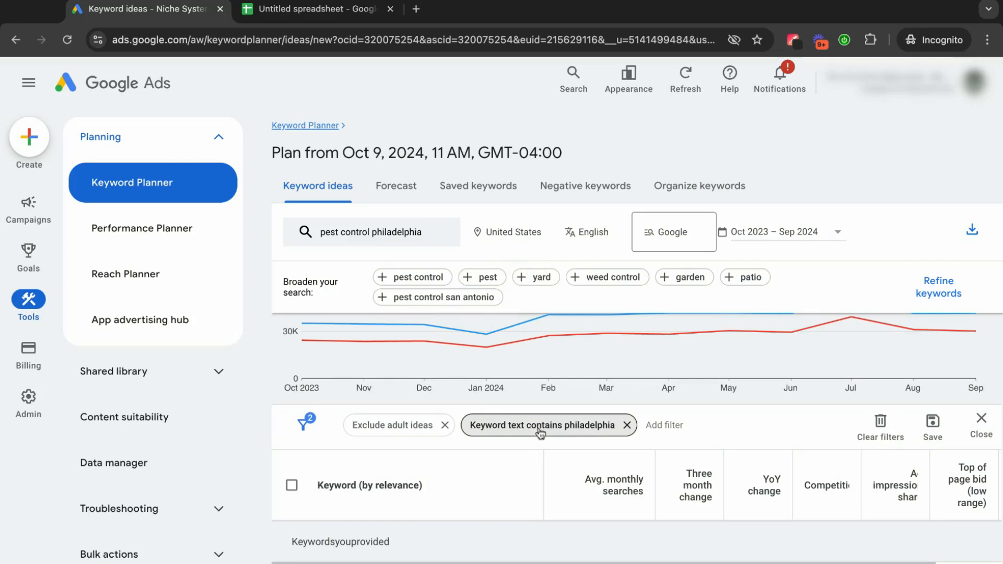
# Review the first "philadelphia" keyword ideas and check the spreadsheet's "pest control philadelphia" column, ending at cell C3.
pyautogui.scroll(-2, 522, 485)
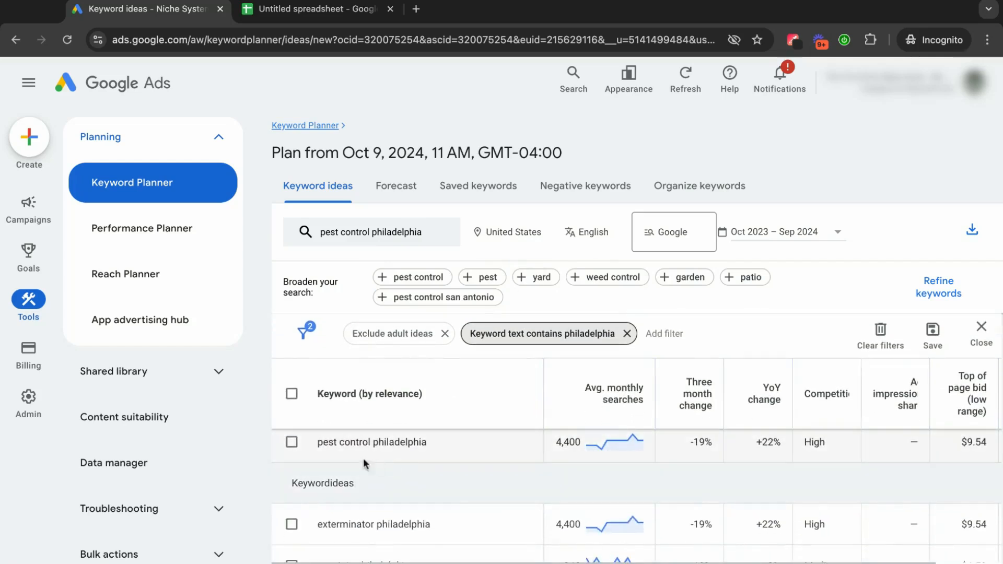
pyautogui.scroll(-1, 416, 458)
pyautogui.scroll(-1, 415, 458)
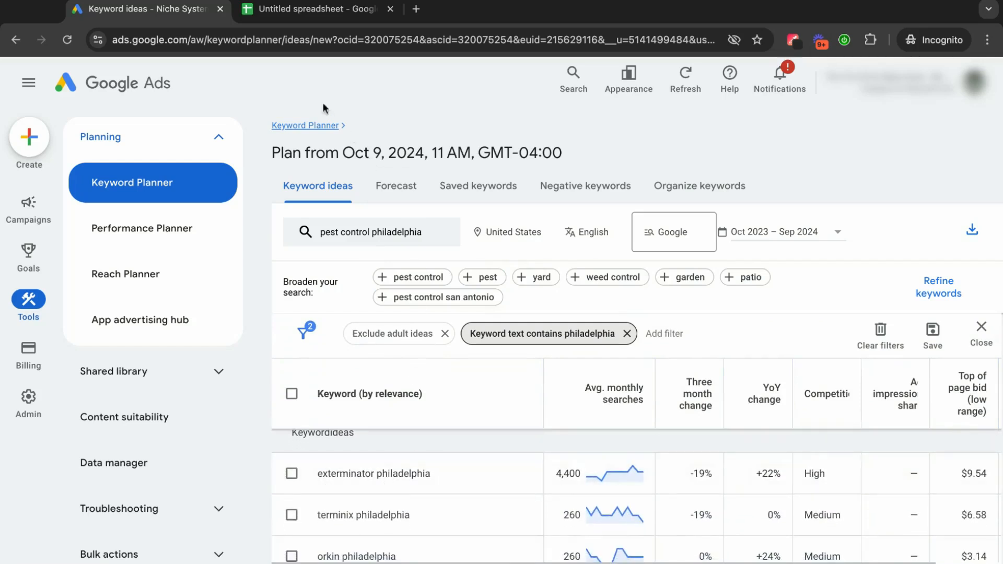
pyautogui.click(309, 16)
pyautogui.click(412, 233)
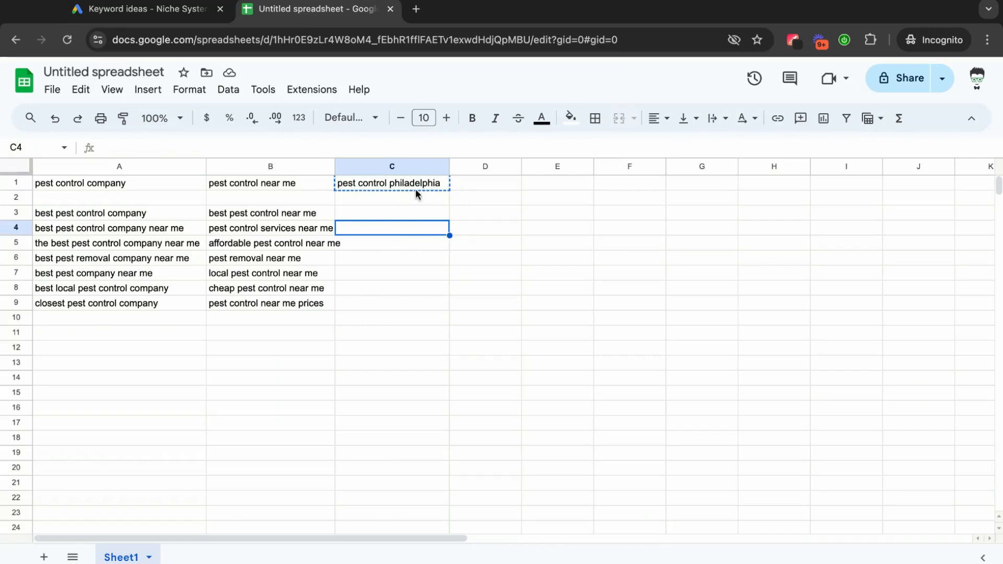
pyautogui.click(405, 271)
pyautogui.click(394, 213)
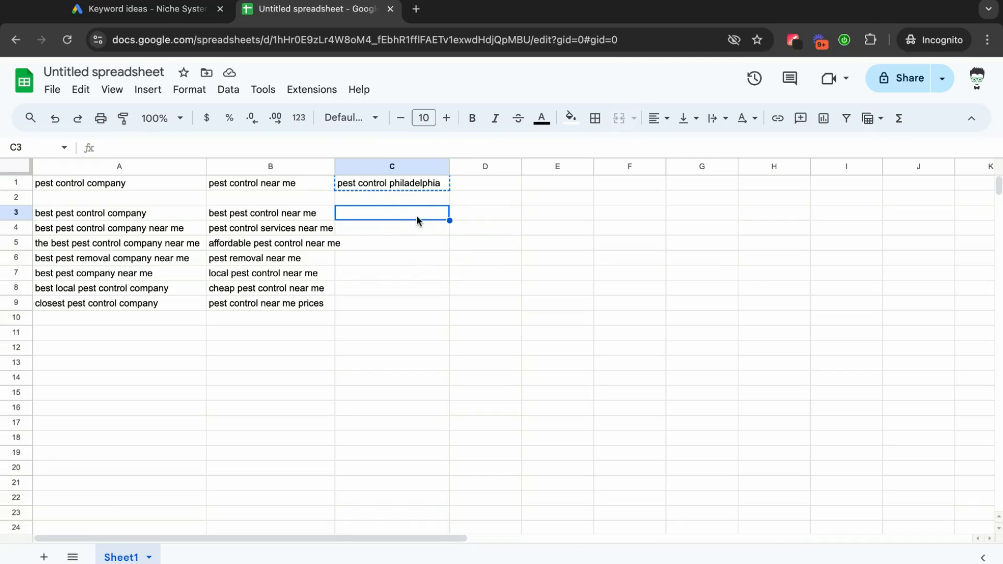
# Select "exterminator philadelphia" and "pest control northeast philadelphia" in the Keyword Planner results for "pest control philadelphia".
pyautogui.click(187, 16)
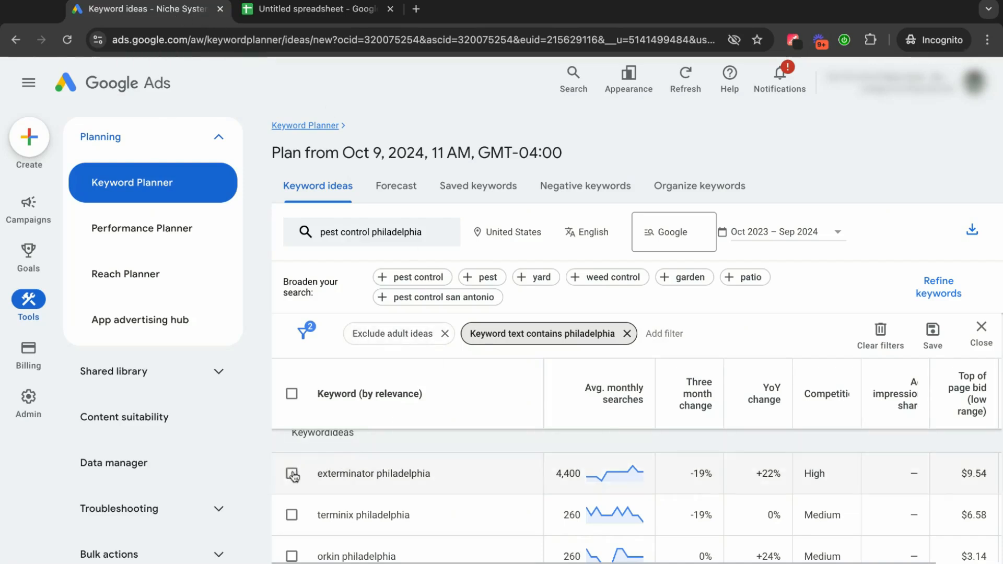
pyautogui.click(291, 508)
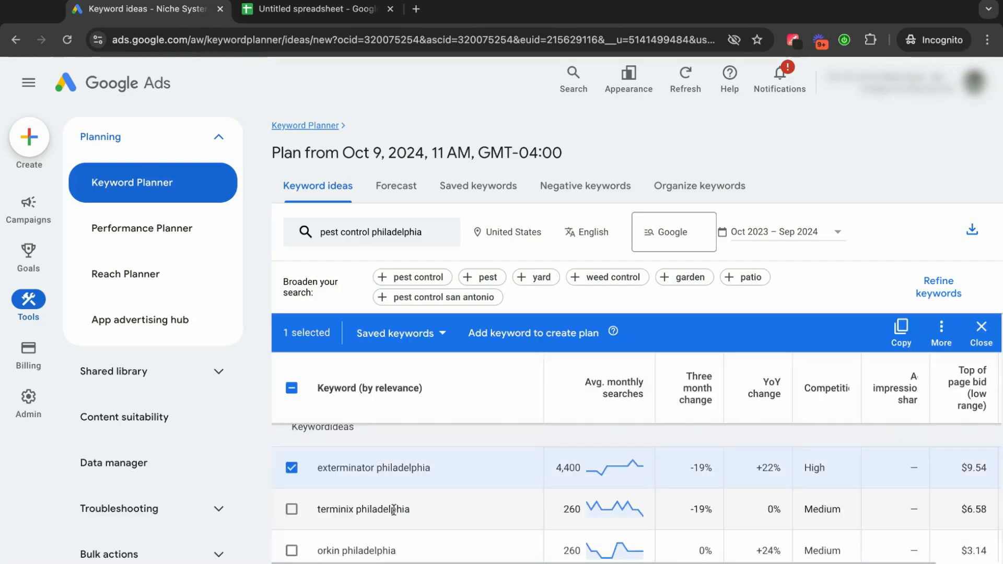
pyautogui.scroll(-3, 444, 509)
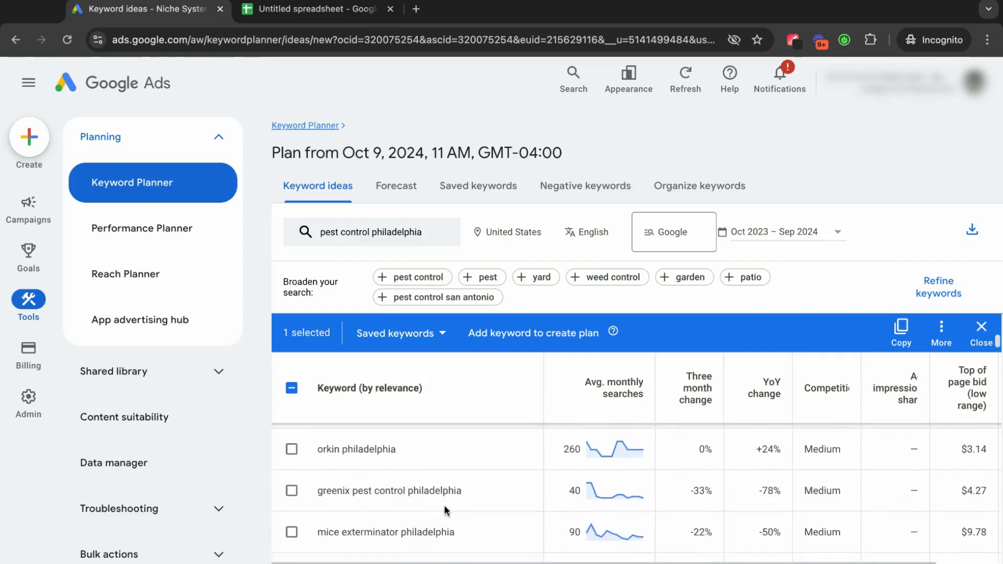
pyautogui.scroll(-5, 444, 509)
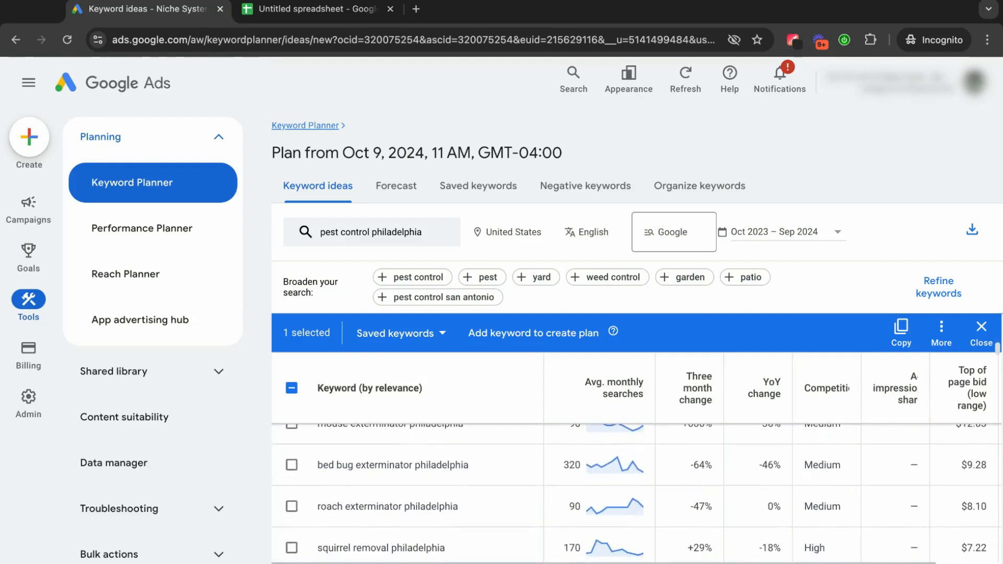
pyautogui.scroll(1, 303, 504)
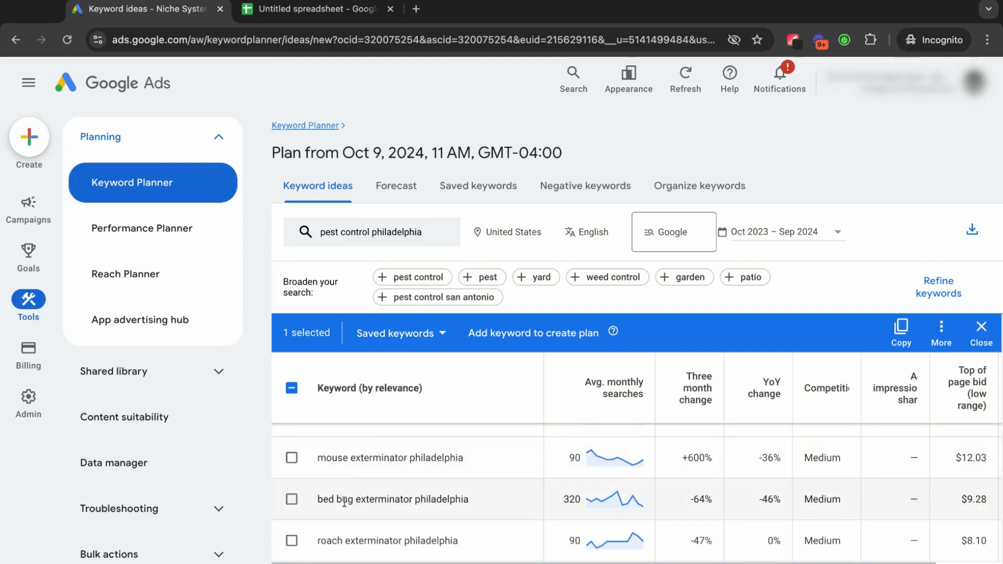
pyautogui.scroll(-1, 430, 507)
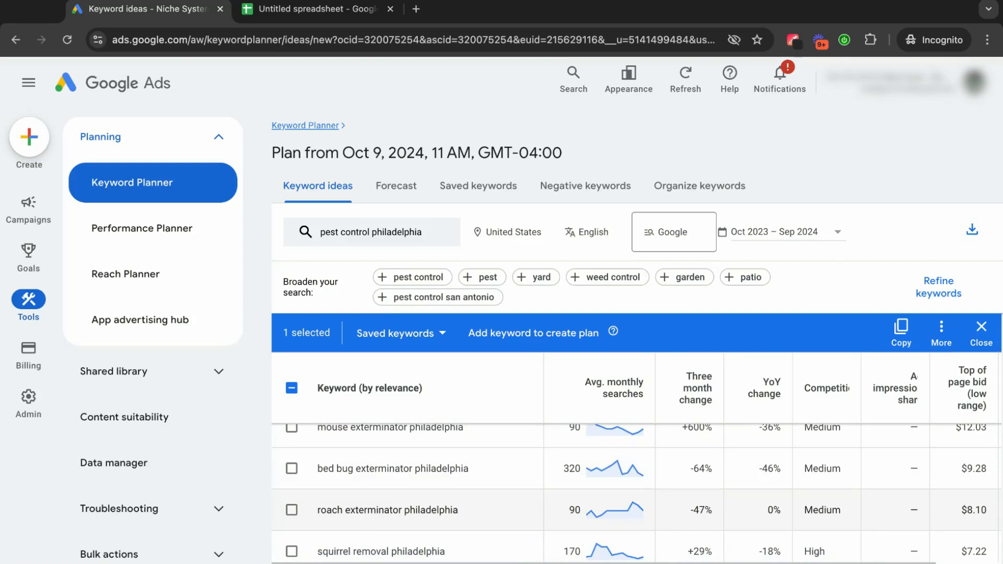
pyautogui.scroll(-1, 347, 489)
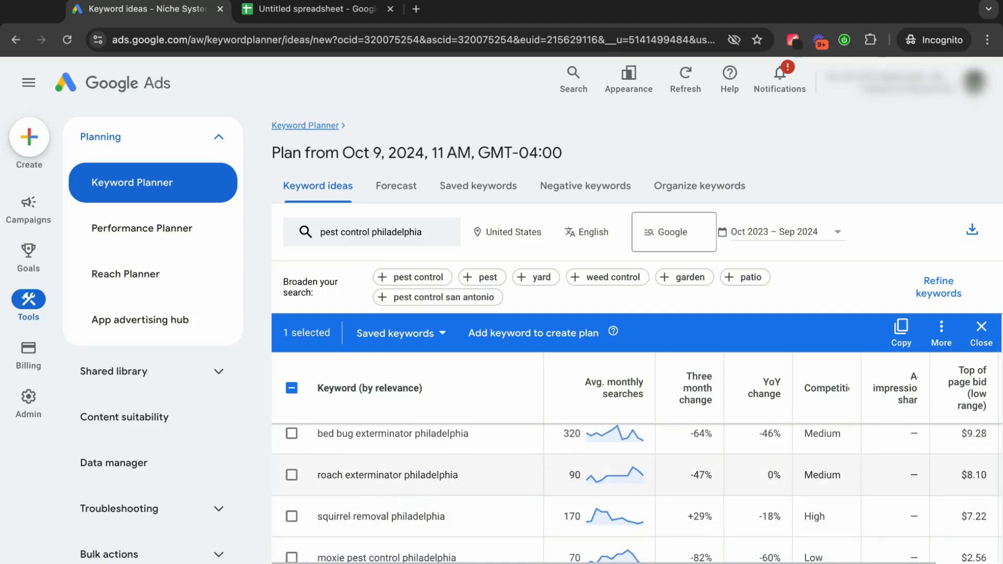
pyautogui.scroll(-2, 348, 488)
pyautogui.scroll(-2, 636, 492)
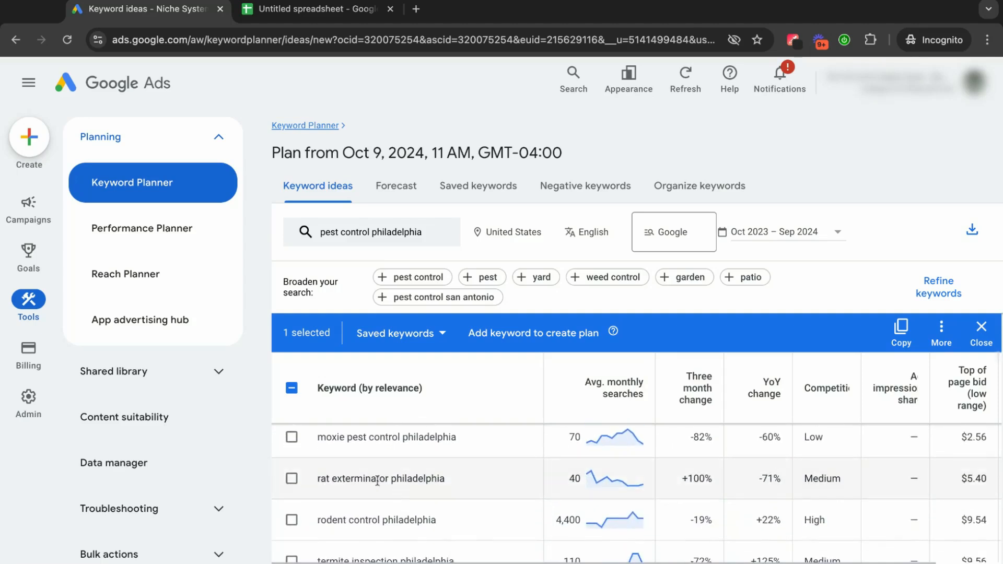
pyautogui.scroll(-3, 357, 480)
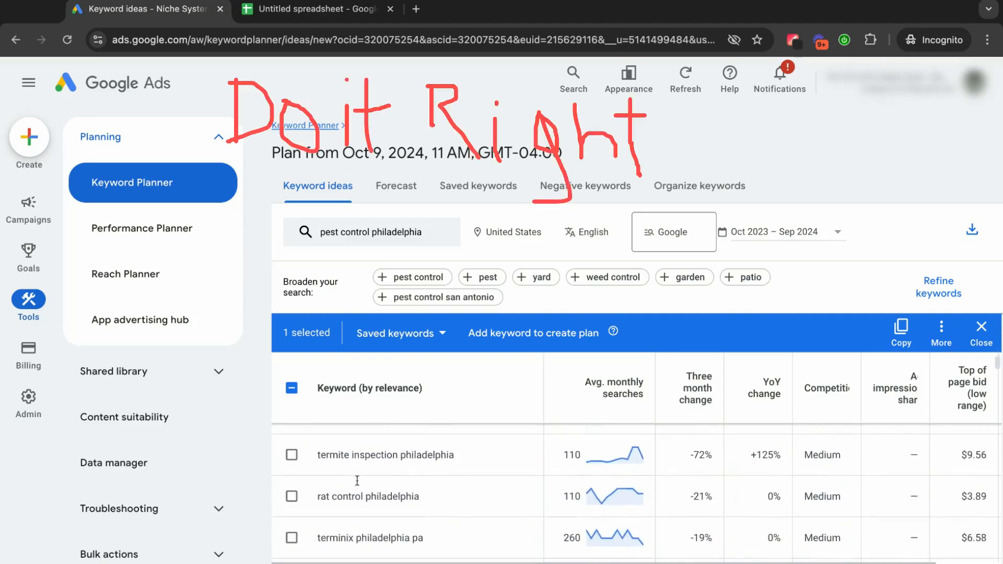
pyautogui.scroll(-2, 636, 492)
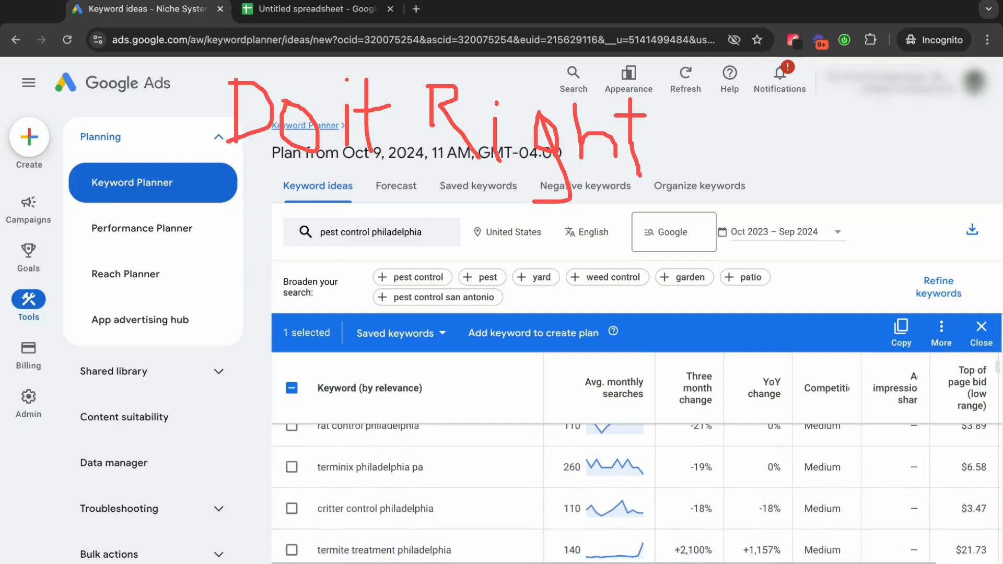
pyautogui.scroll(-2, 636, 470)
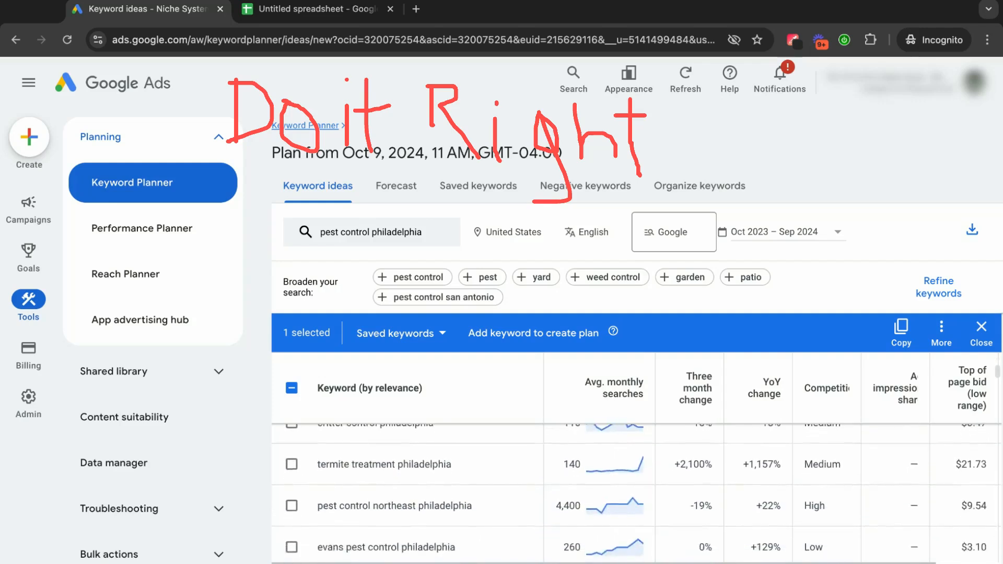
pyautogui.scroll(-1, 636, 493)
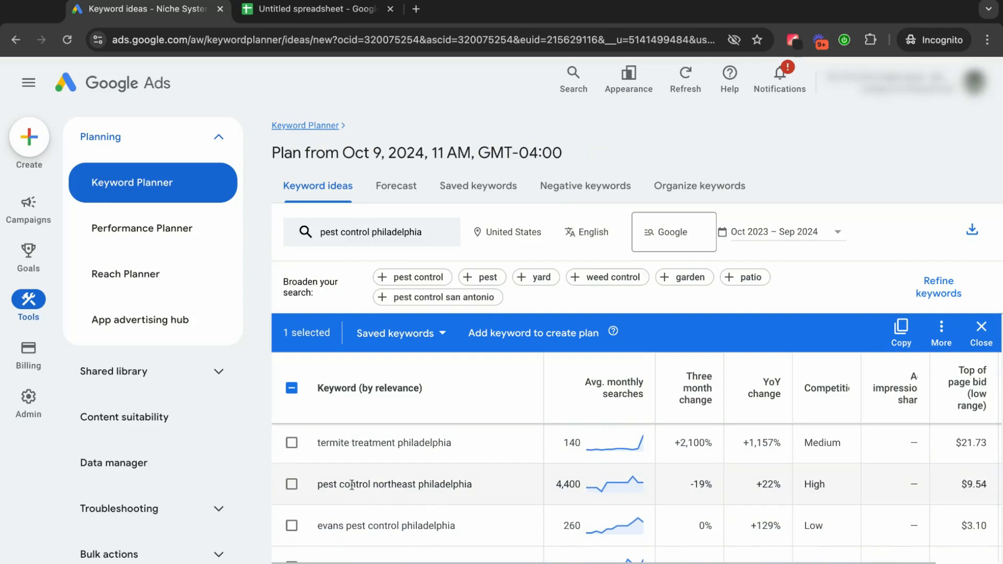
pyautogui.click(292, 484)
# Add "best pest control philadelphia", "best exterminator philadelphia", "exterminator philadelphia prices" and "exterminator northeast philadelphia" to the selected keywords.
pyautogui.scroll(-2, 398, 478)
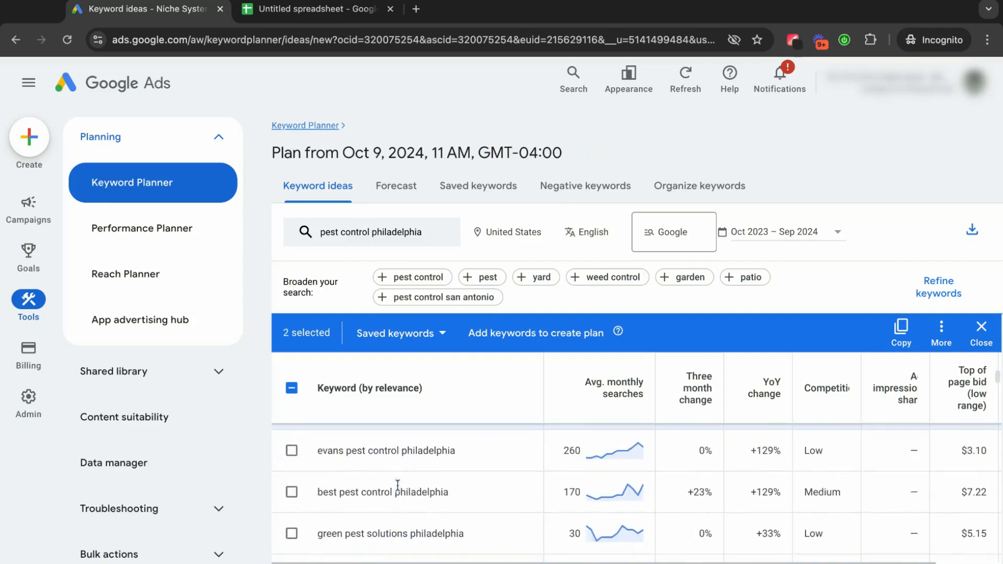
pyautogui.click(290, 474)
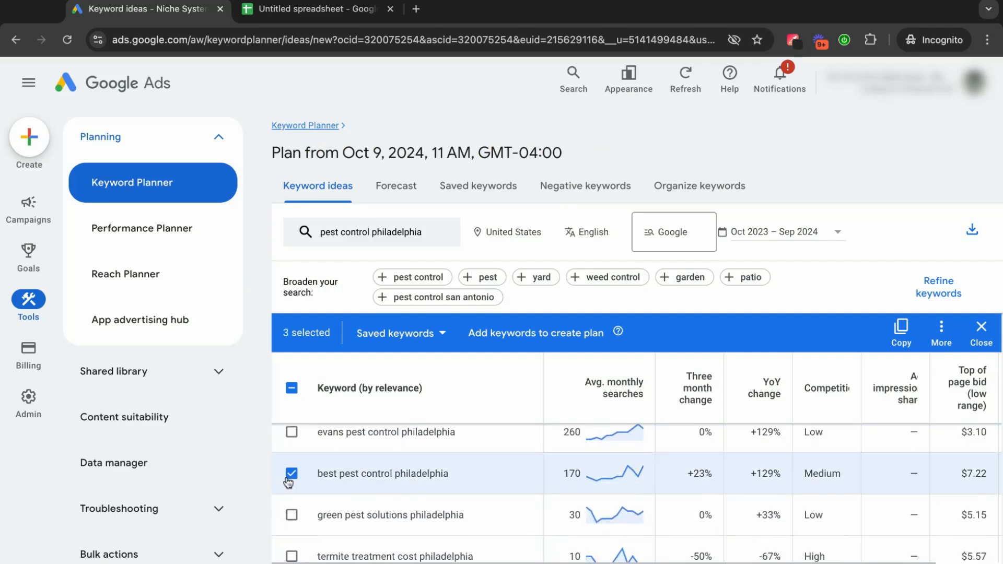
pyautogui.scroll(-2, 437, 510)
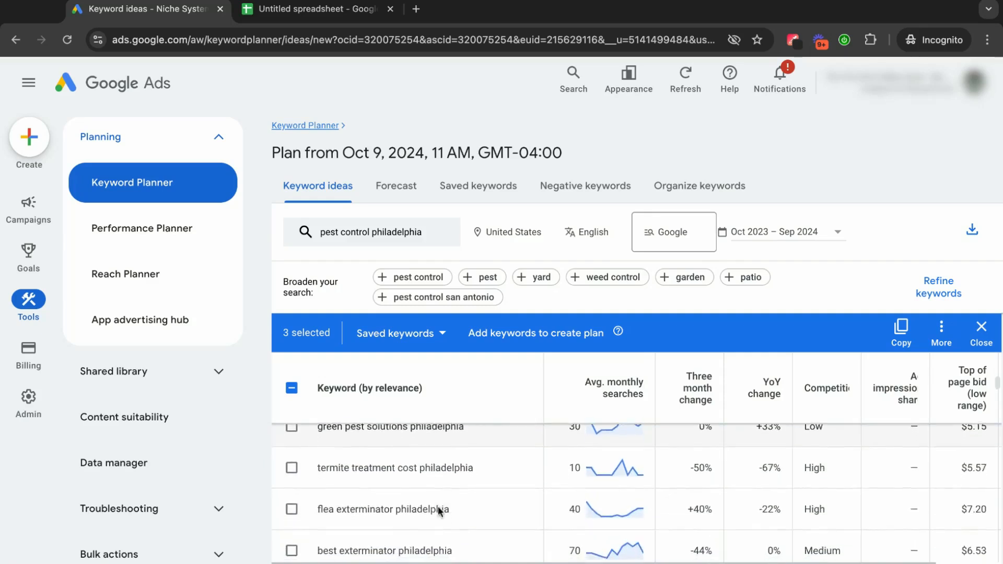
pyautogui.scroll(-2, 438, 506)
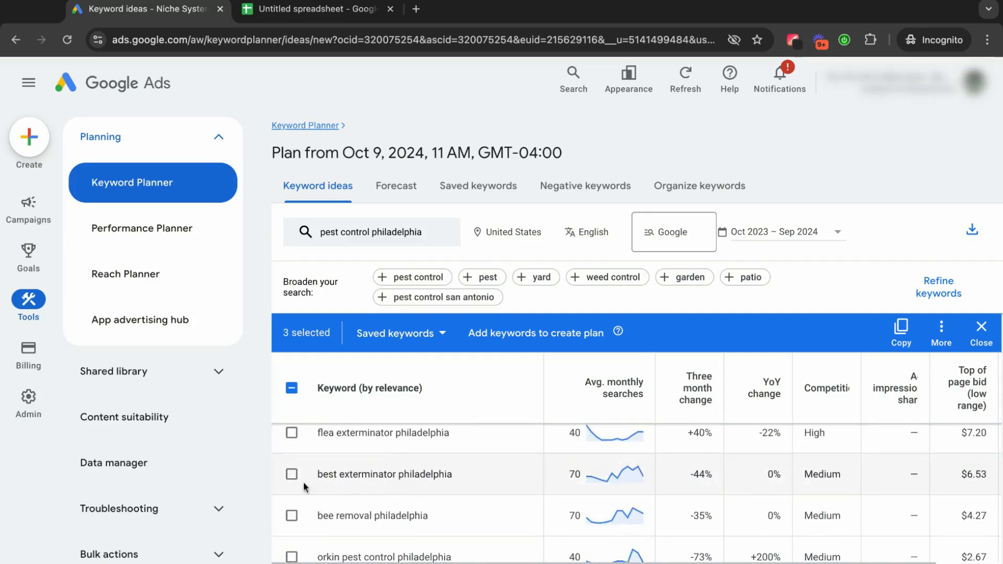
pyautogui.click(291, 474)
pyautogui.scroll(-2, 395, 477)
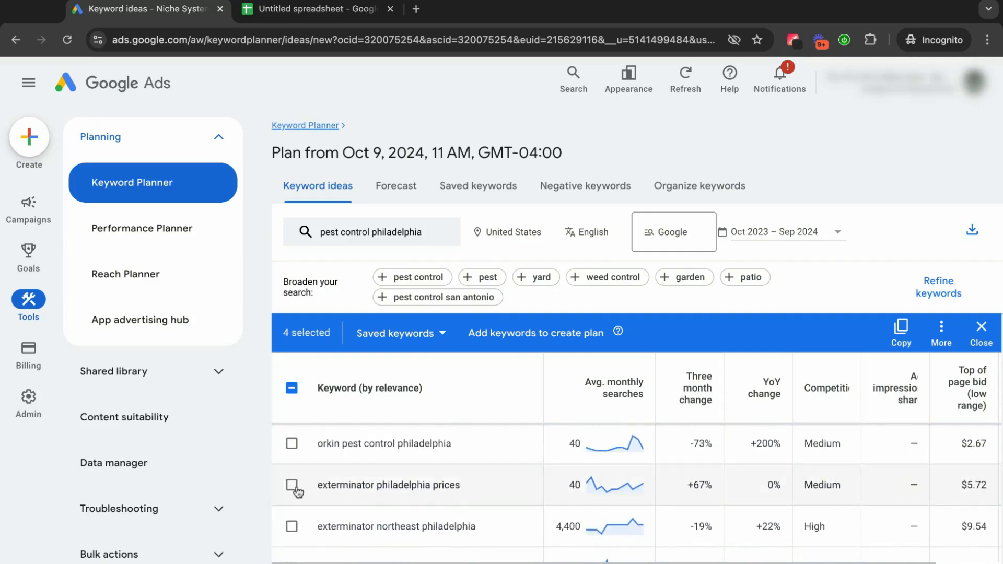
pyautogui.click(295, 489)
pyautogui.click(292, 531)
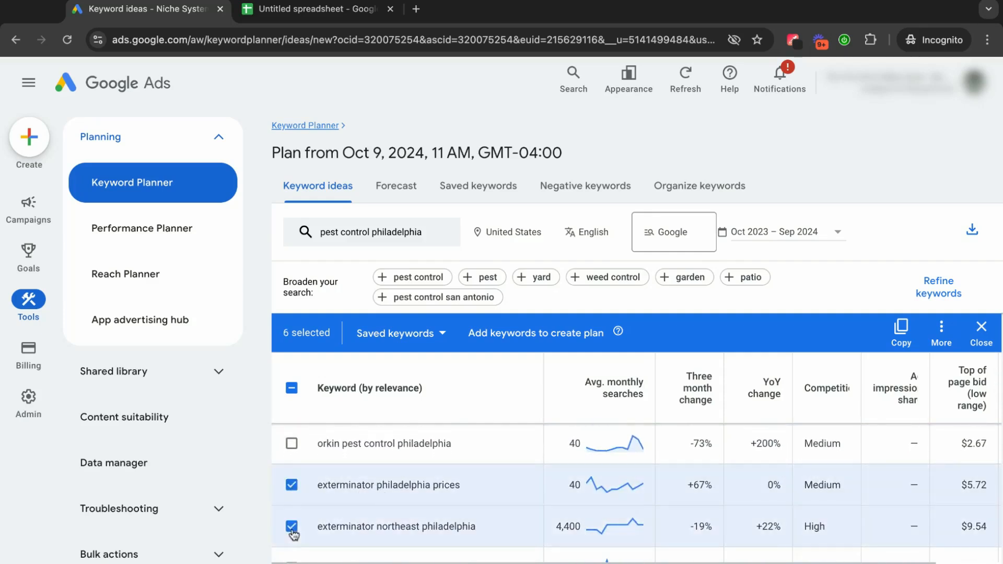
# Add "pest control philadelphia pa" to the keyword selection.
pyautogui.scroll(-3, 449, 478)
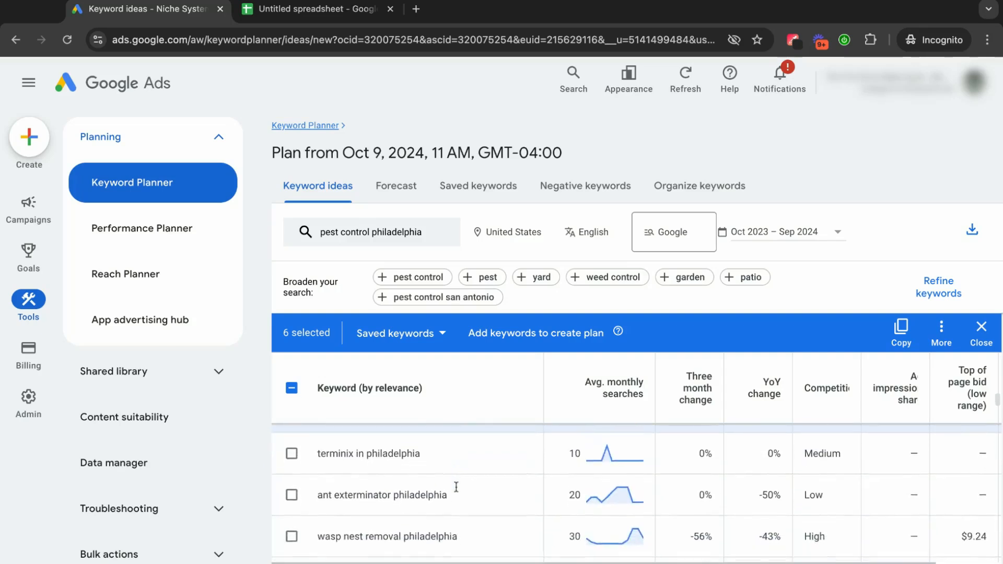
pyautogui.scroll(-4, 456, 487)
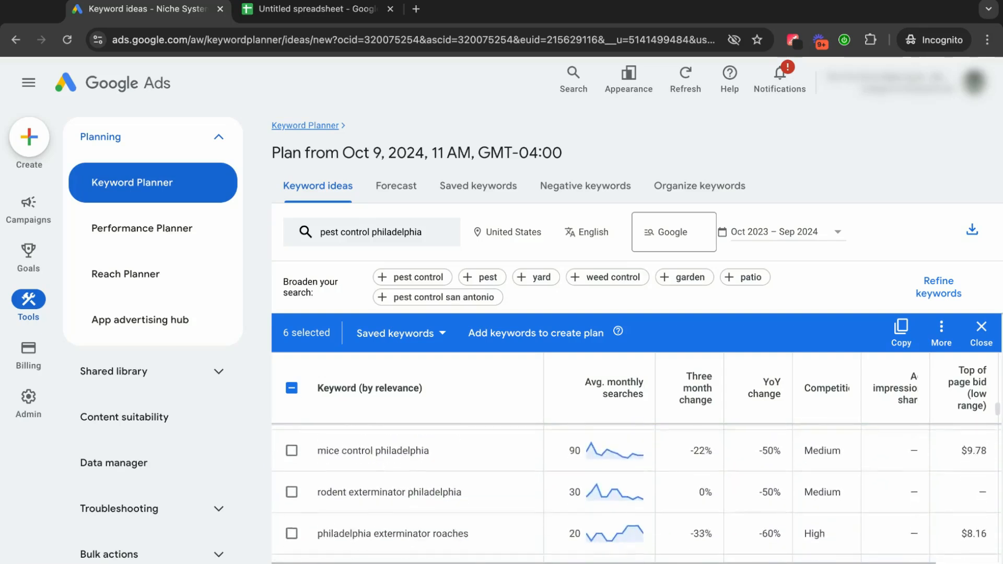
pyautogui.scroll(-1, 413, 483)
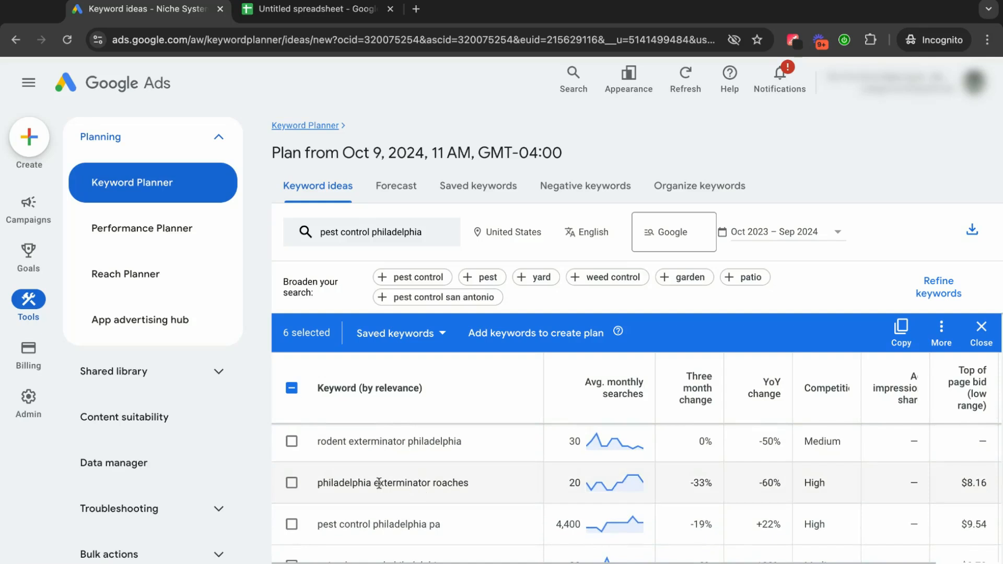
pyautogui.scroll(-1, 379, 482)
pyautogui.click(292, 498)
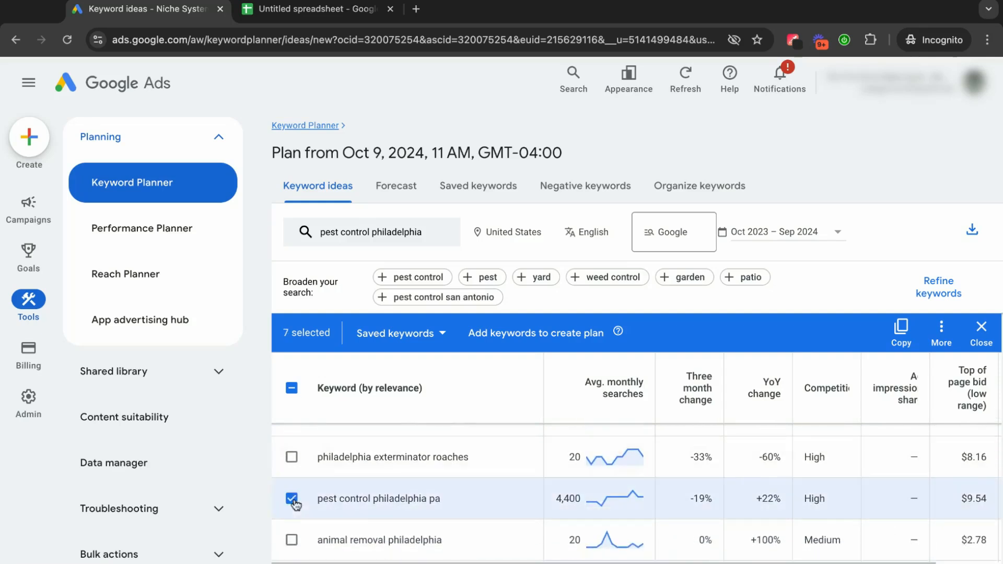
# Copy the selected keywords and paste them into the spreadsheet's "pest control philadelphia" column, starting at C3.
pyautogui.scroll(-3, 434, 496)
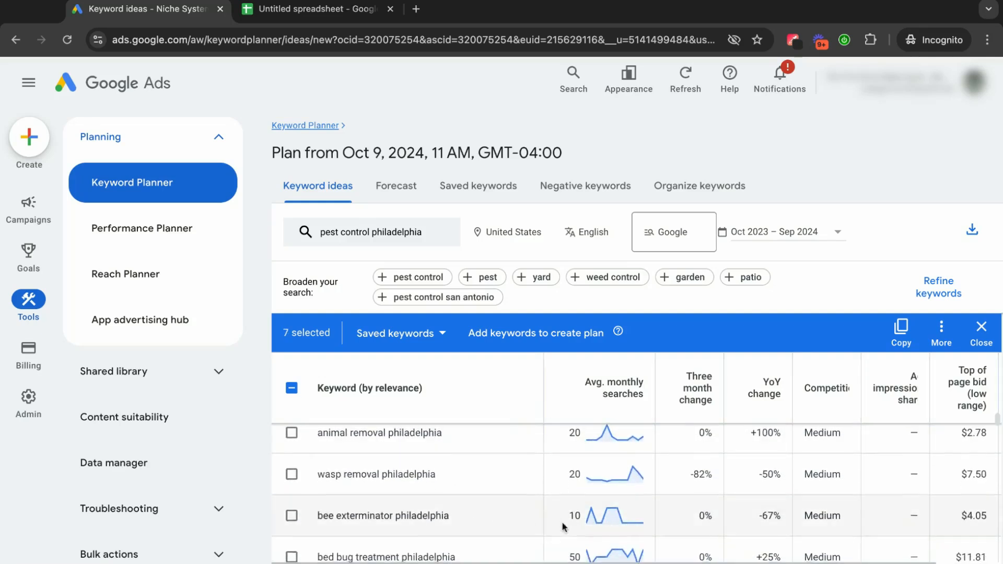
pyautogui.scroll(-3, 561, 521)
pyautogui.click(899, 334)
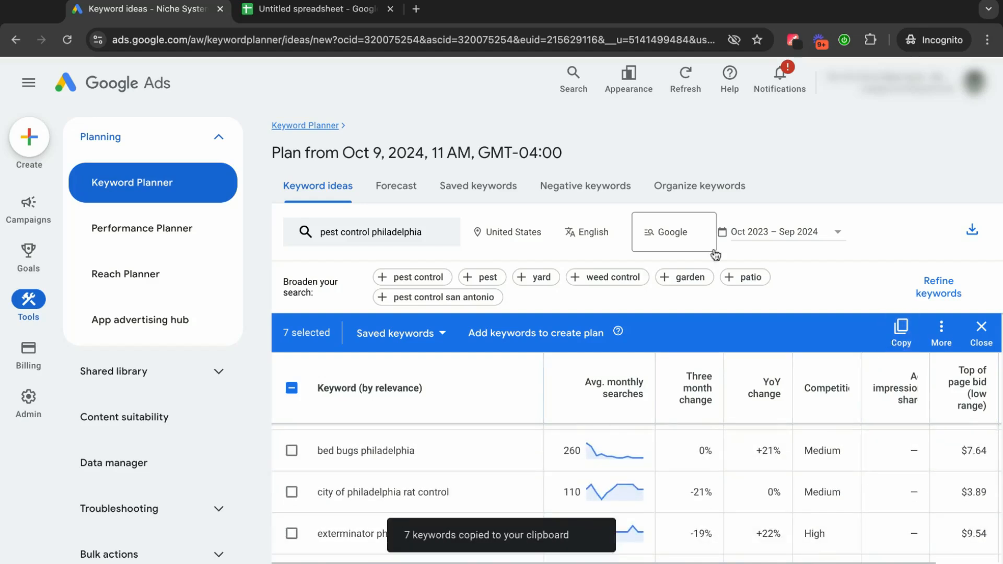
pyautogui.click(334, 21)
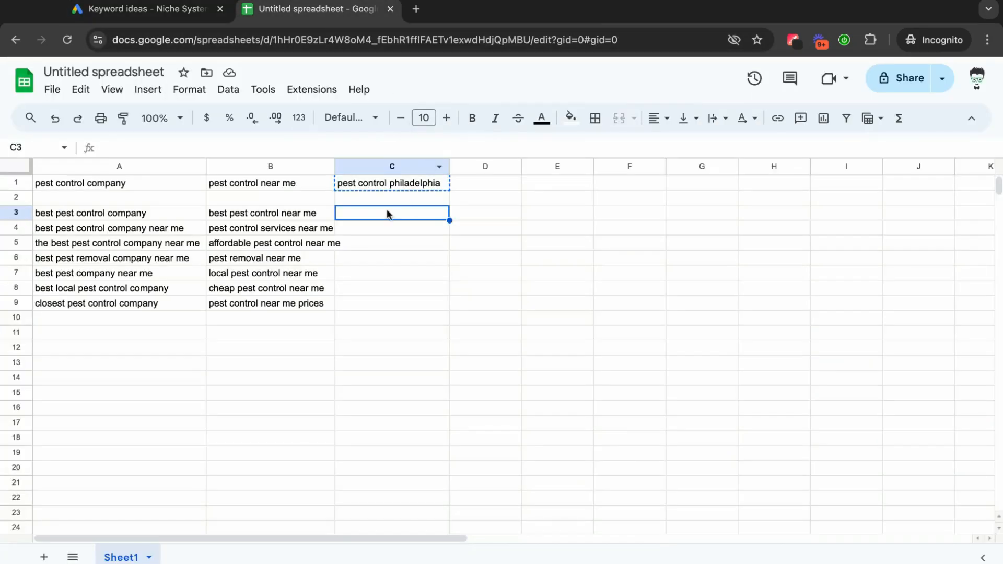
pyautogui.press('super+v')
pyautogui.click(396, 334)
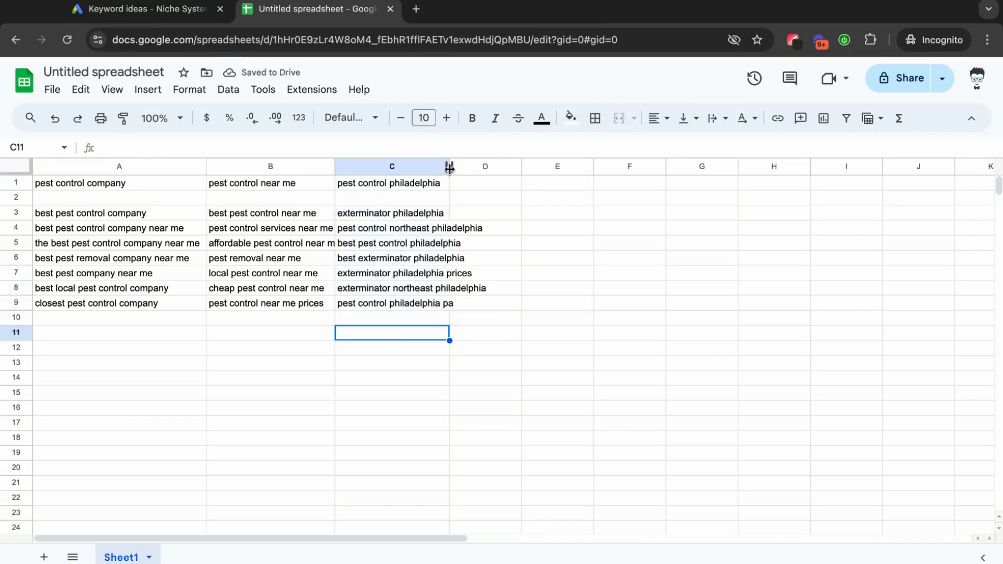
# Widen the spreadsheet's "pest control near me" and "pest control philadelphia" columns so every keyword fits inside its cell.
pyautogui.moveTo(449, 168); pyautogui.dragTo(496, 168)
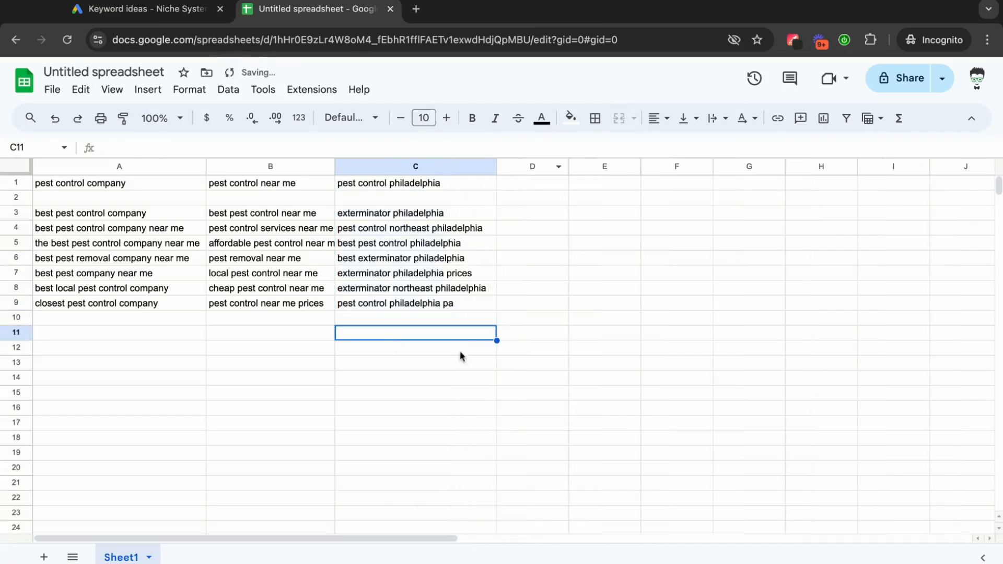
pyautogui.click(431, 365)
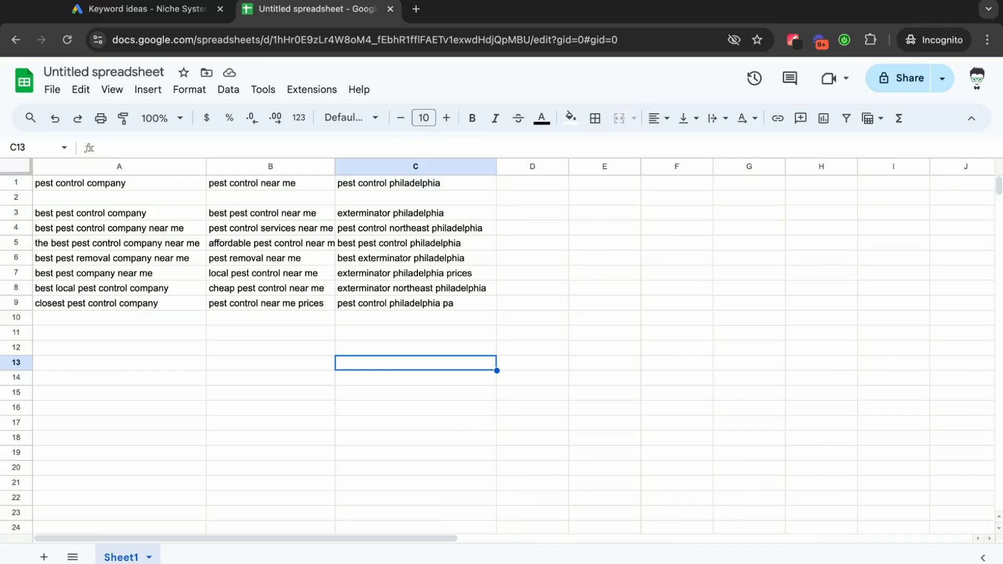
pyautogui.click(401, 336)
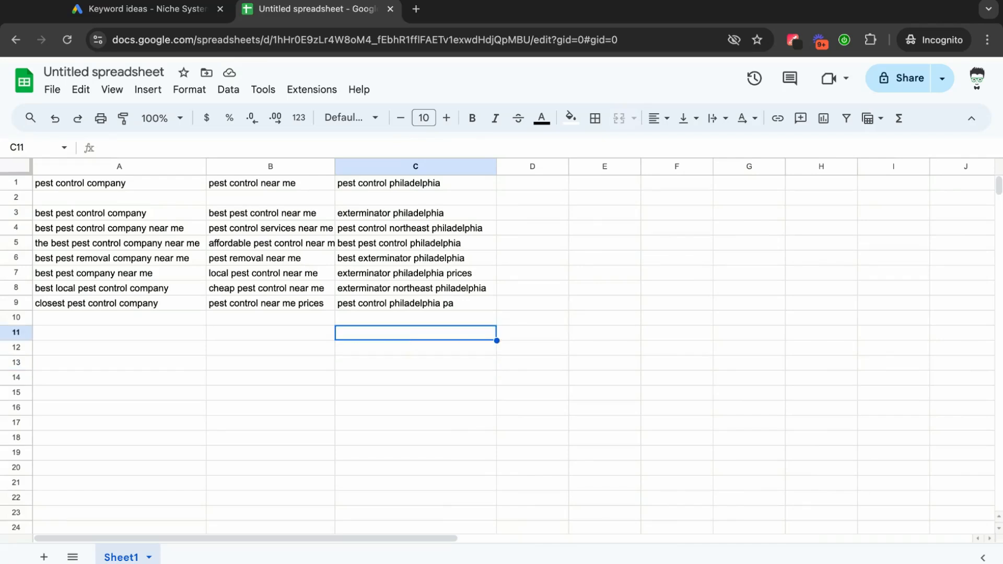
pyautogui.click(379, 355)
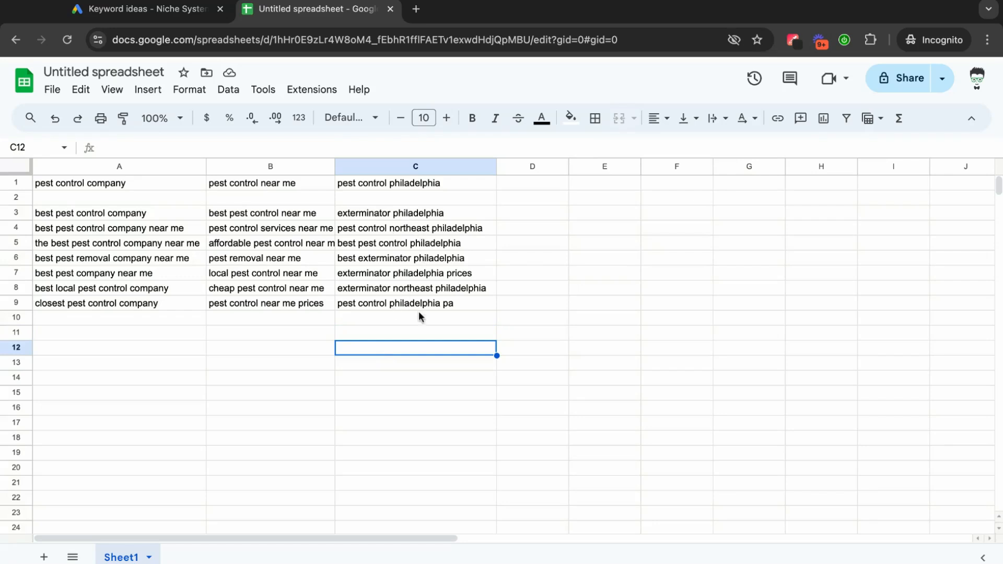
pyautogui.click(395, 331)
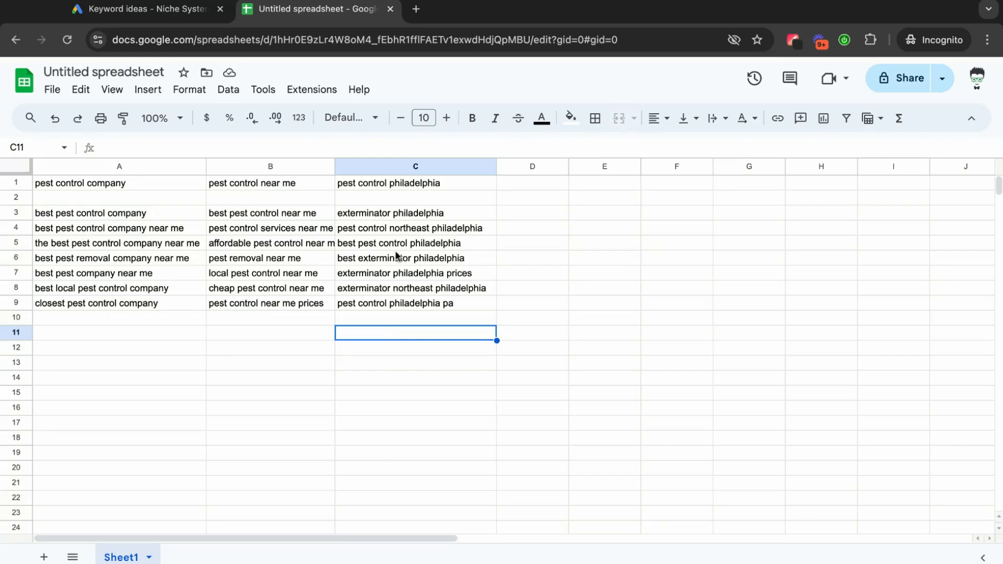
pyautogui.moveTo(335, 166); pyautogui.dragTo(351, 167)
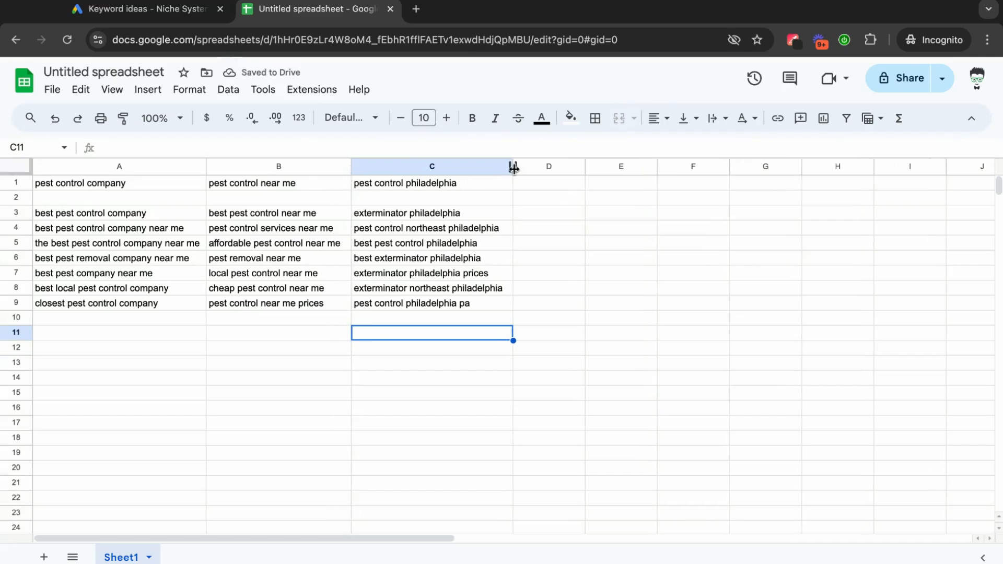
pyautogui.moveTo(512, 168); pyautogui.dragTo(523, 167)
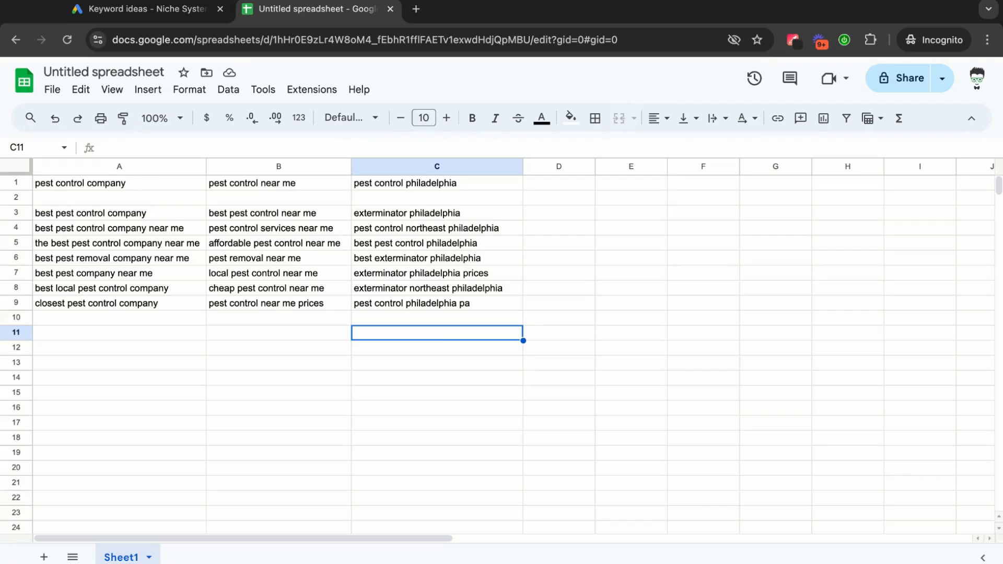
# Switch to Google Keyword Planner and replace the "pest control philadelphia" search with keyword ideas for "pest control services".
pyautogui.click(291, 365)
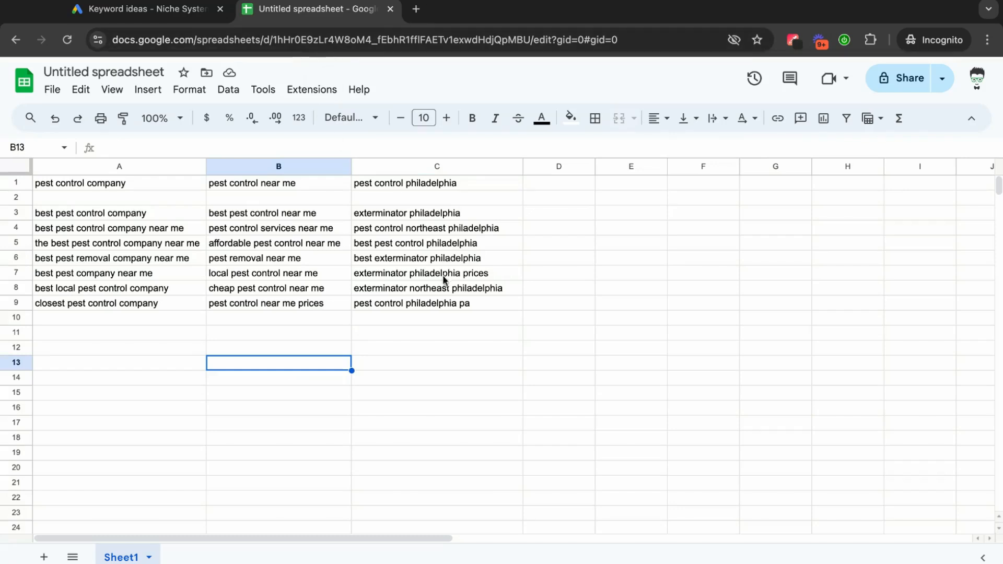
pyautogui.click(146, 13)
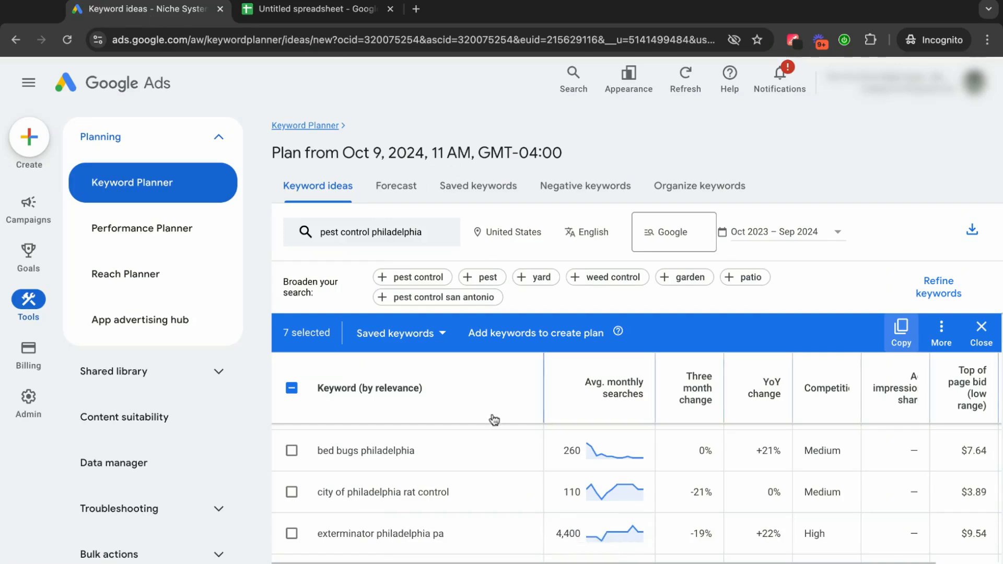
pyautogui.scroll(10, 494, 419)
pyautogui.click(397, 238)
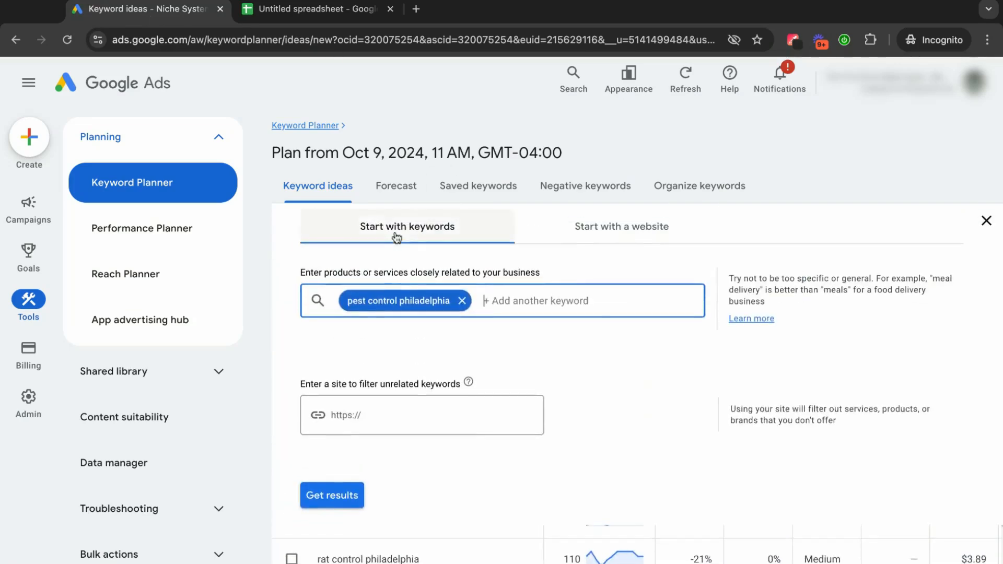
pyautogui.click(463, 302)
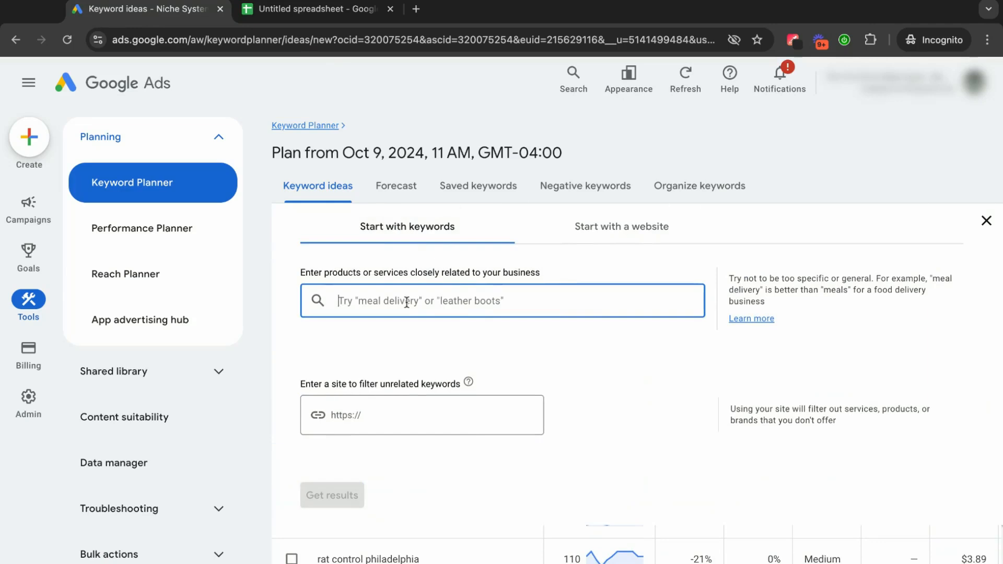
pyautogui.write('pest control se')
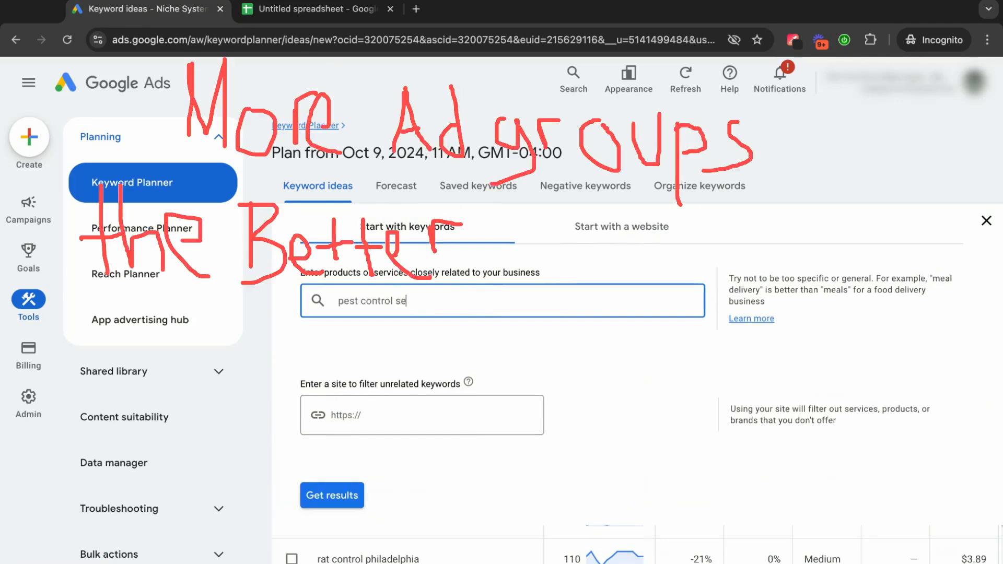
pyautogui.write('rvices')
pyautogui.press('Return')
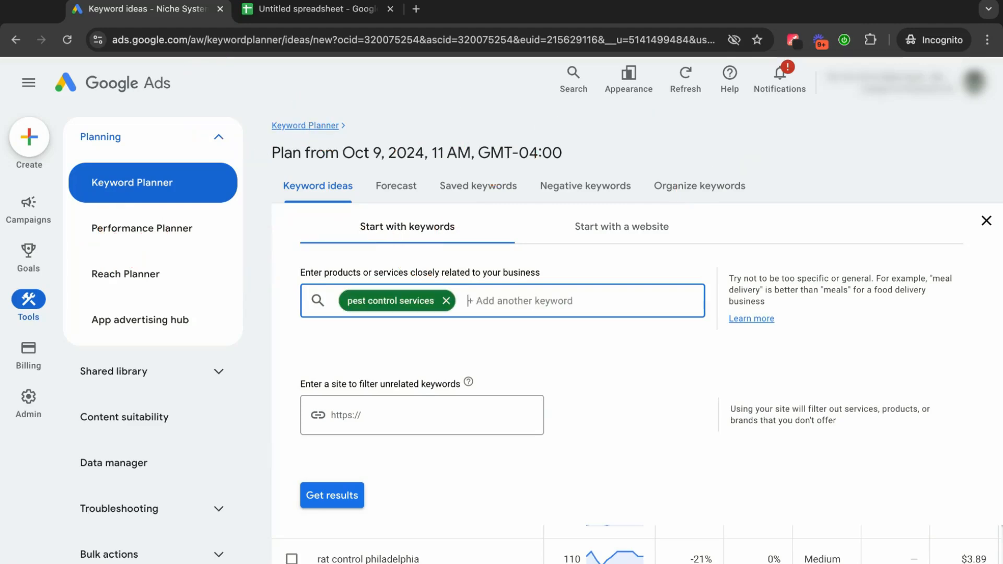
pyautogui.click(332, 495)
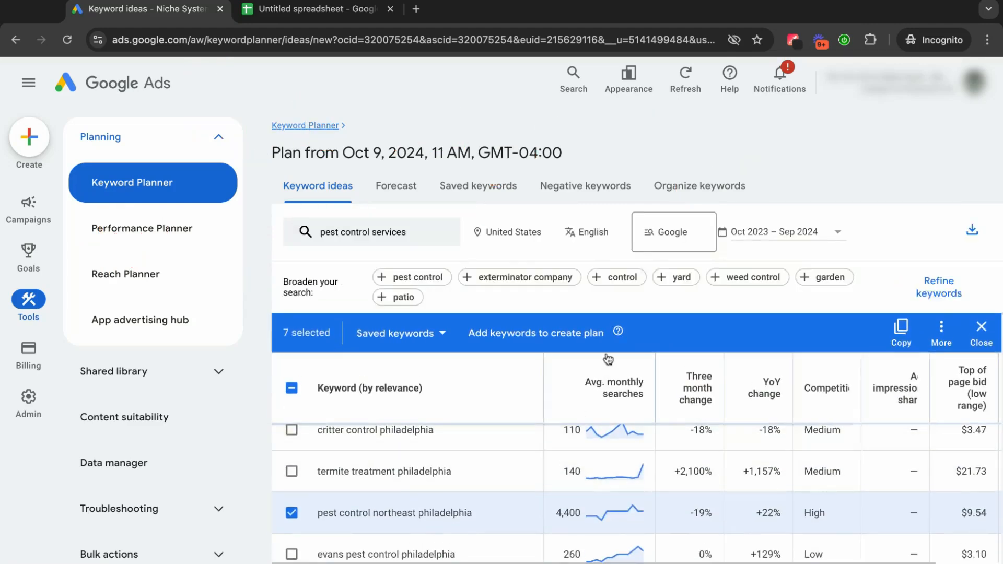
# Clear the leftover keyword selection and remove the filter requiring keyword text to contain "philadelphia".
pyautogui.click(291, 388)
pyautogui.click(292, 388)
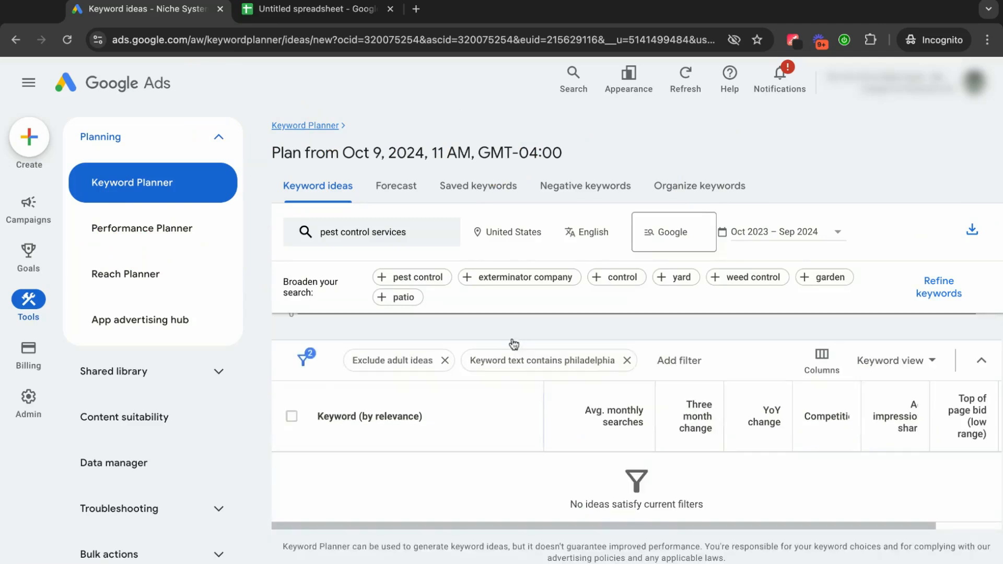
pyautogui.click(626, 361)
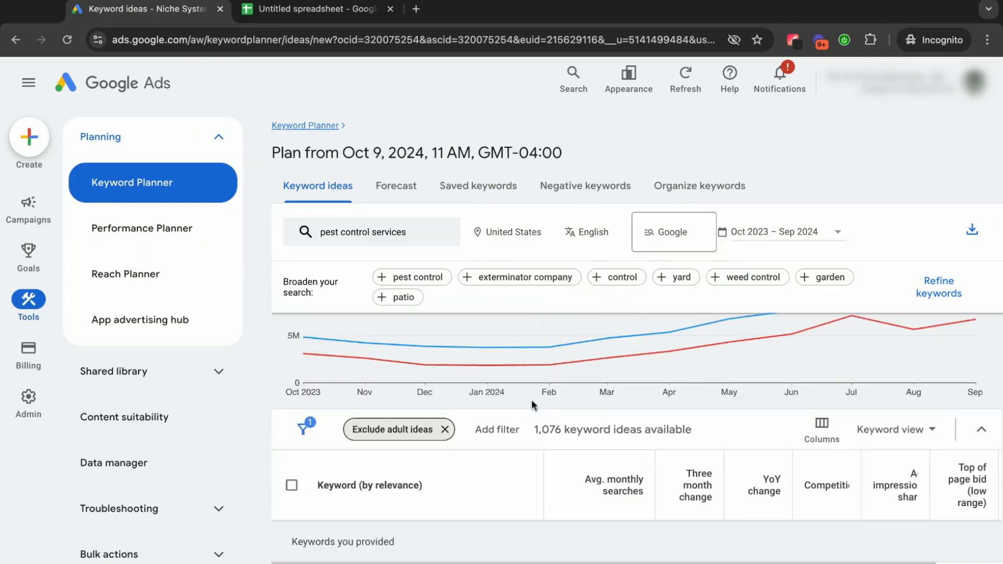
# Copy the keyword "exterminator" from the "pest control services" ideas and deselect it.
pyautogui.scroll(-3, 531, 399)
pyautogui.scroll(-2, 532, 399)
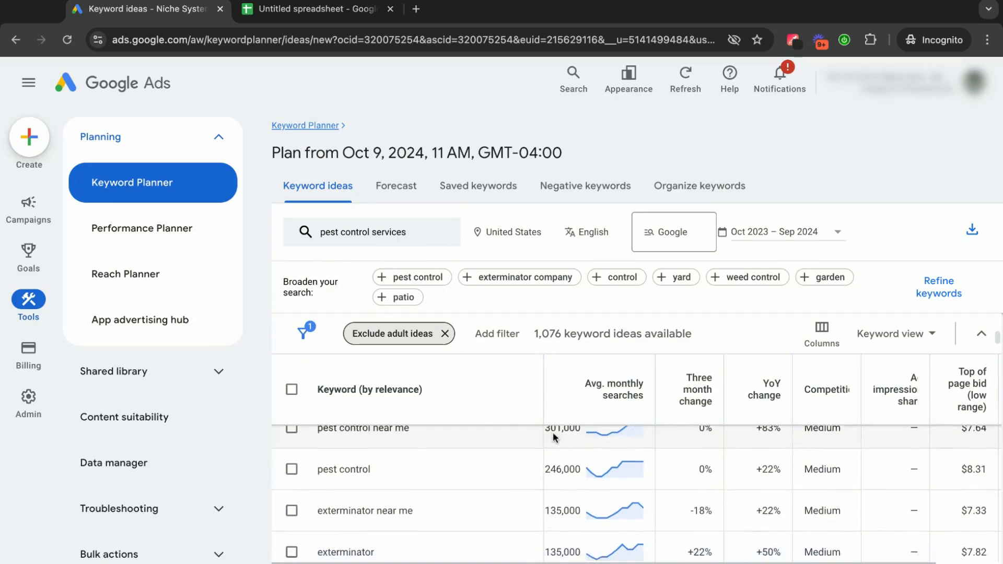
pyautogui.scroll(-1, 555, 437)
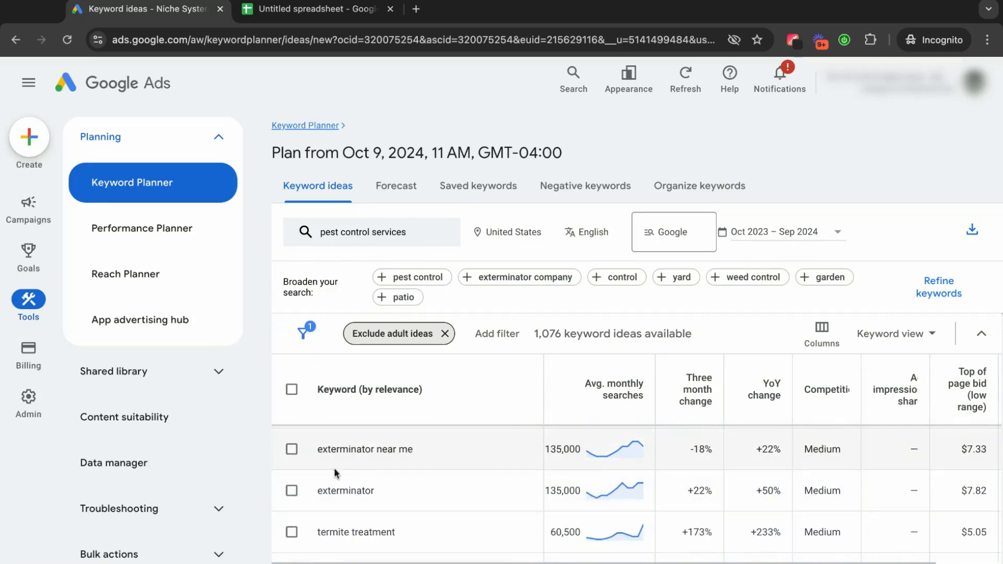
pyautogui.click(293, 491)
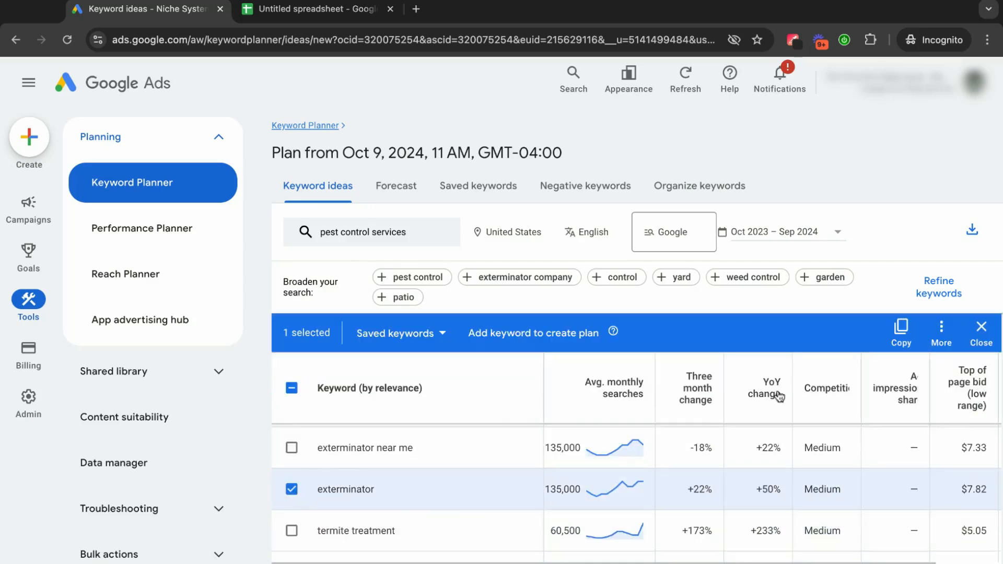
pyautogui.click(900, 332)
pyautogui.click(291, 489)
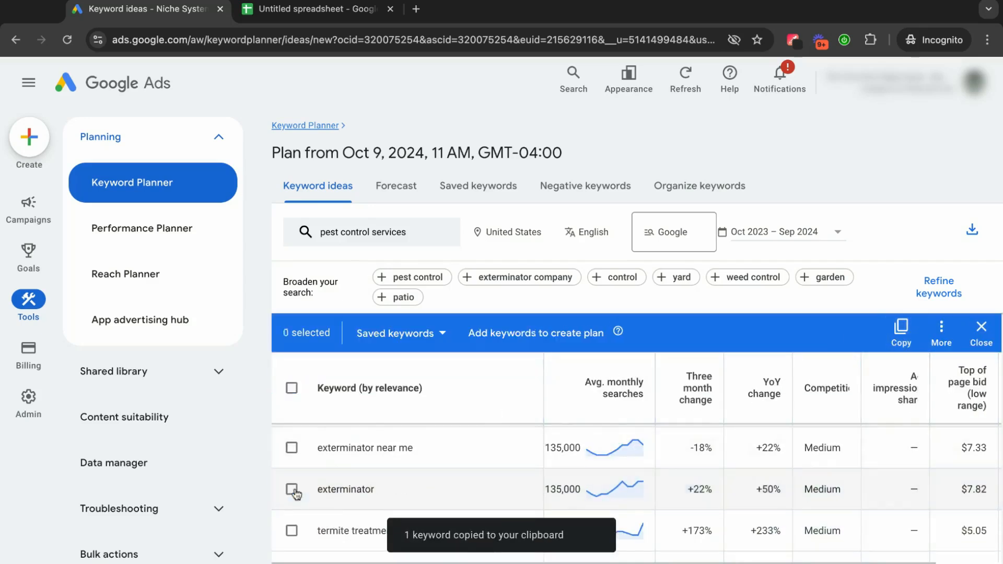
# Paste "exterminator" into cell D1 of the spreadsheet as a new column heading and widen column D.
pyautogui.click(319, 9)
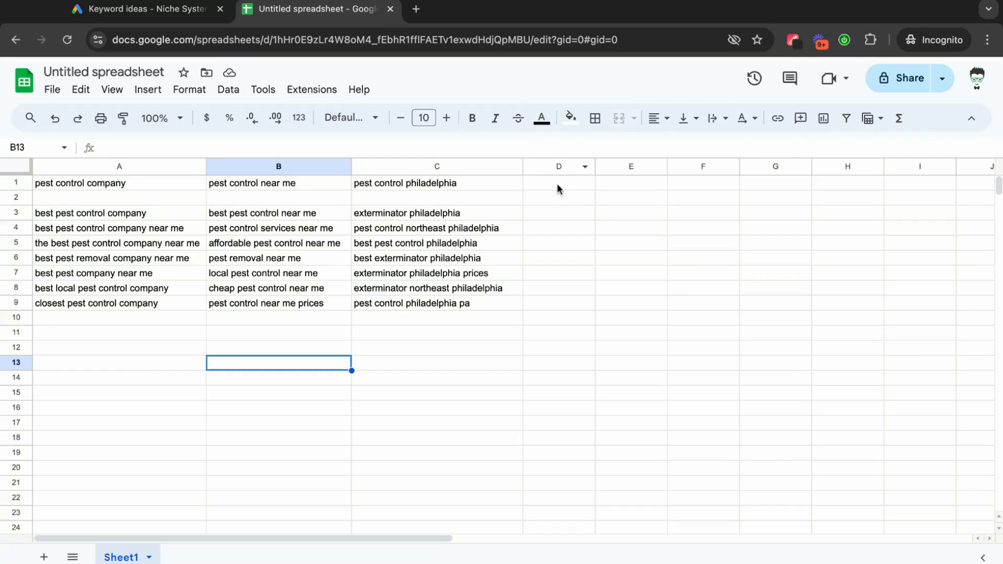
pyautogui.click(557, 189)
pyautogui.write('exterminator')
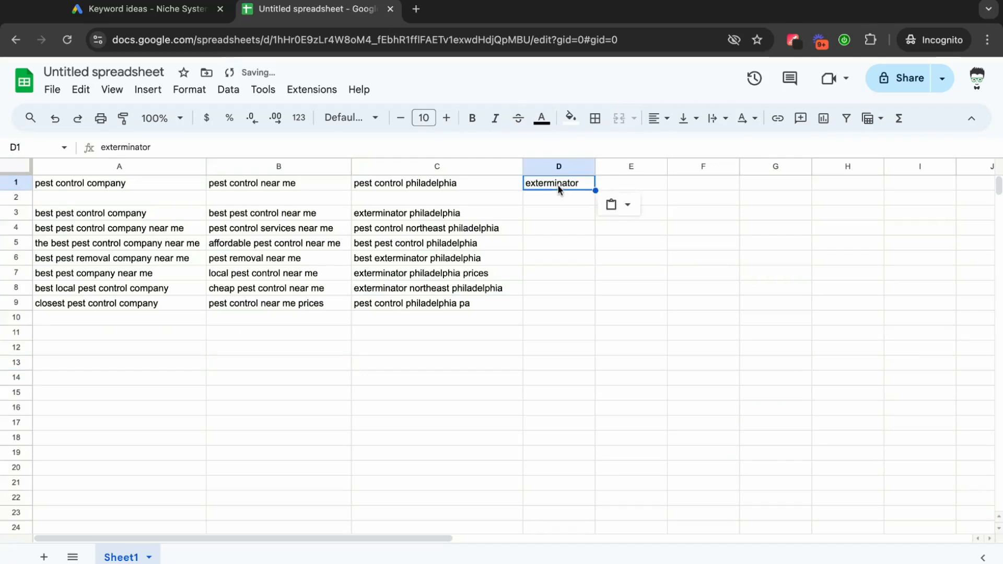
pyautogui.click(565, 231)
pyautogui.moveTo(595, 166); pyautogui.dragTo(639, 167)
# Return to Keyword Planner and copy the keyword "termite treatment" from the ideas list.
pyautogui.click(148, 9)
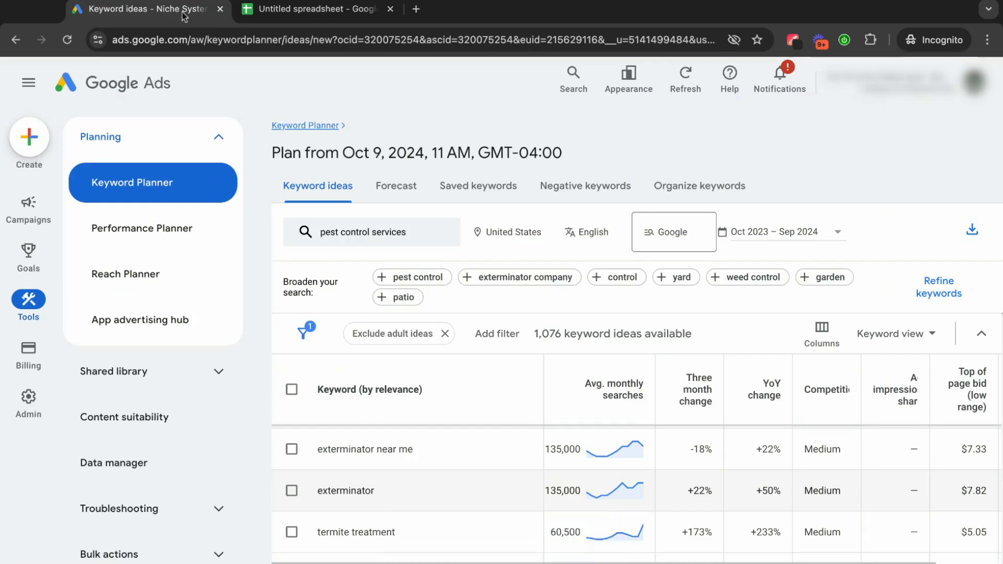
pyautogui.scroll(-1, 438, 443)
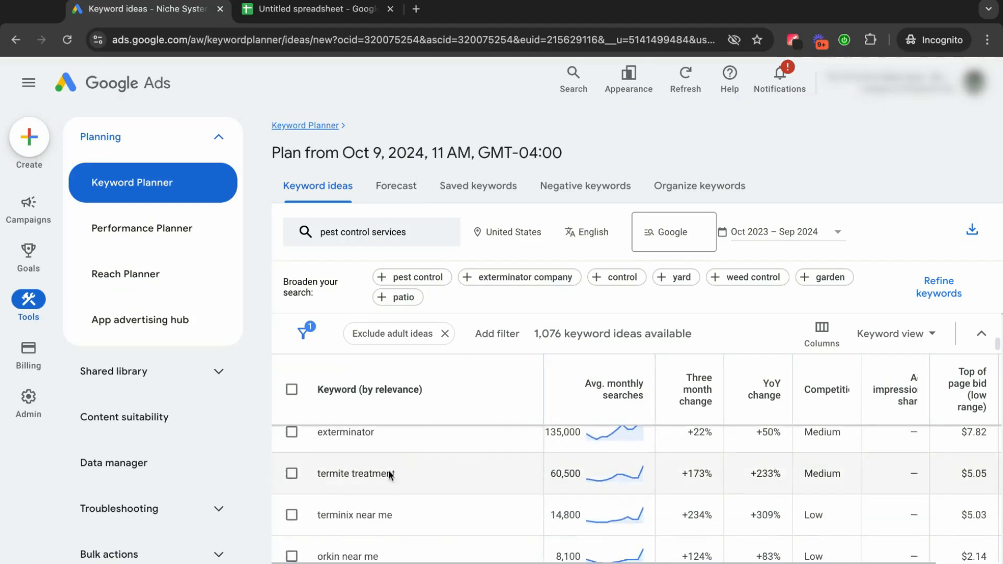
pyautogui.click(292, 472)
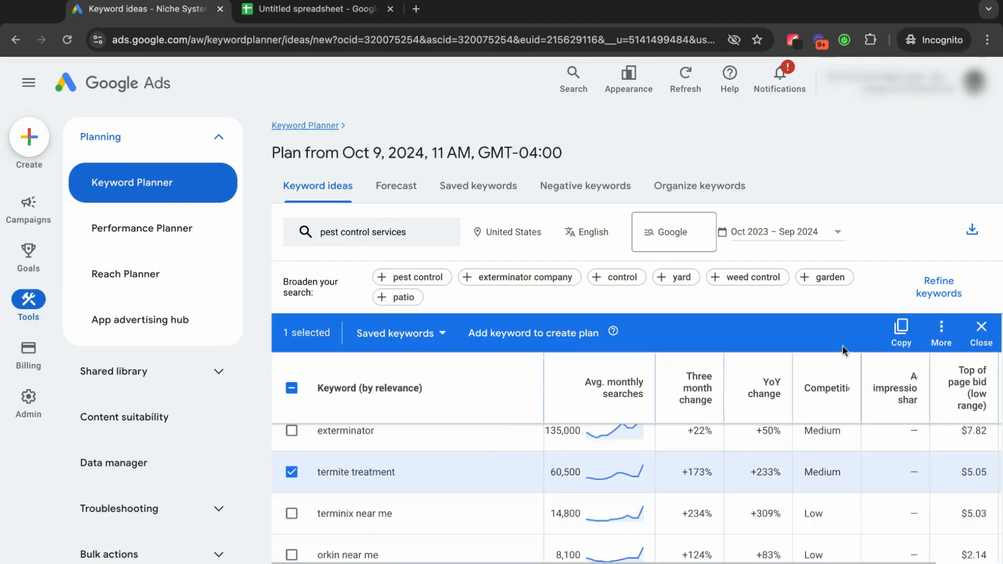
pyautogui.click(901, 329)
# Paste "termite treatment" into cell E1 of the spreadsheet and widen column E to fit the heading.
pyautogui.click(359, 10)
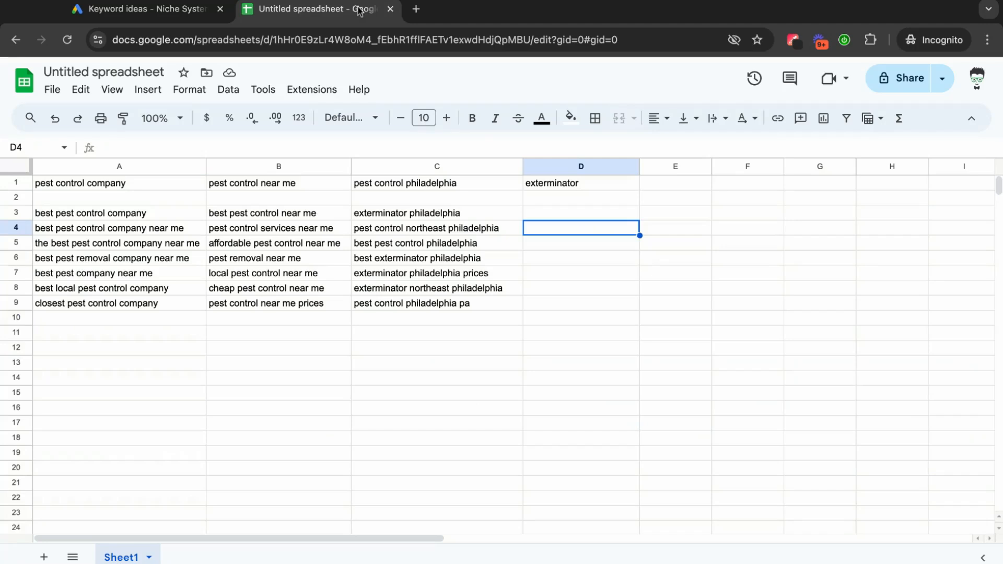
pyautogui.click(661, 183)
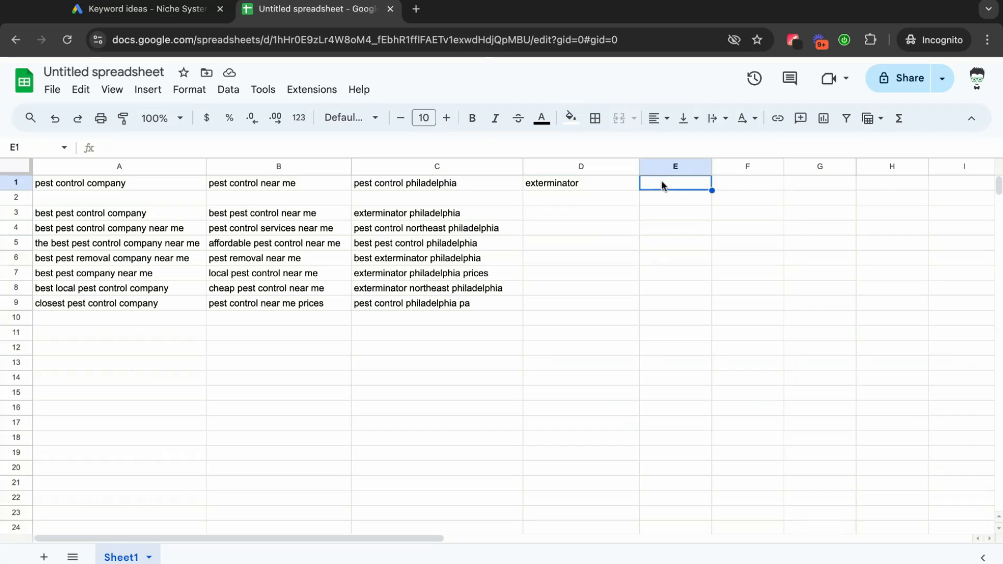
pyautogui.hotkey('ctrl', 'v')
pyautogui.click(693, 232)
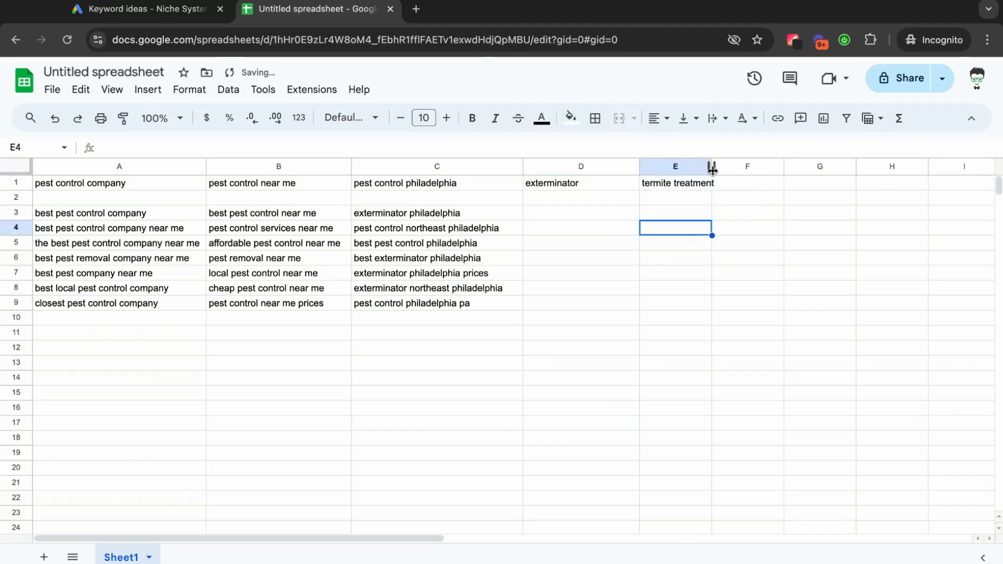
pyautogui.moveTo(711, 167); pyautogui.dragTo(728, 167)
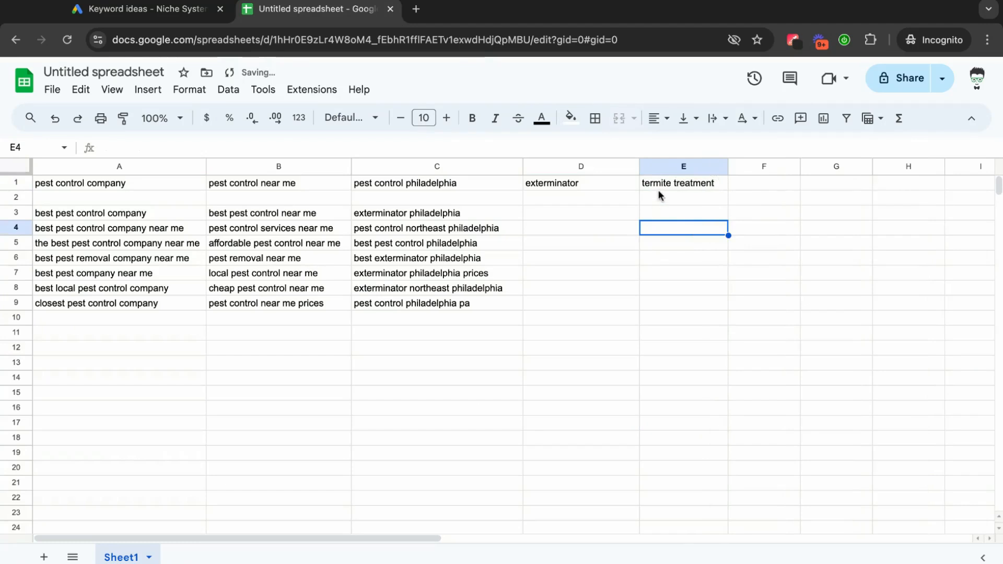
pyautogui.click(671, 202)
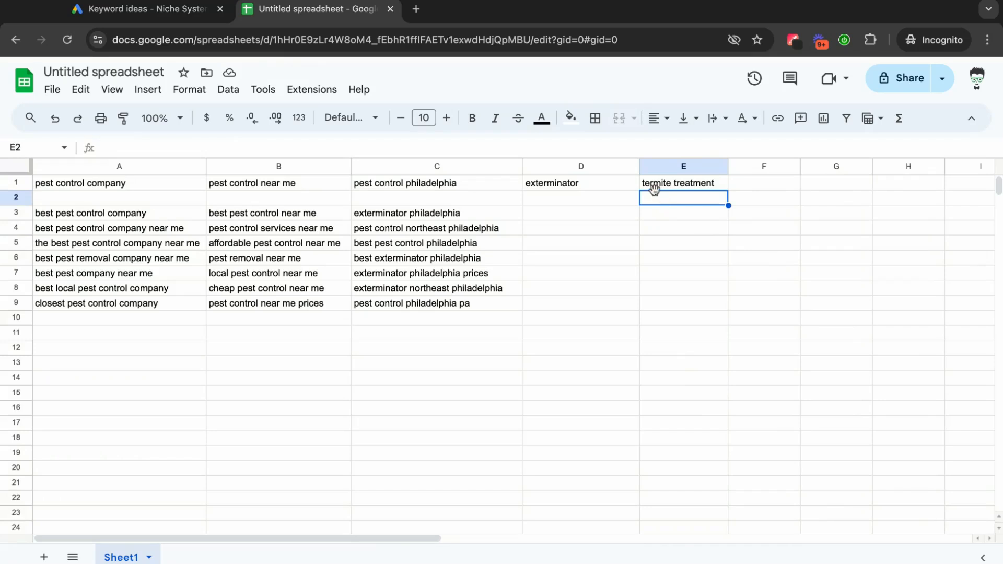
# Back in Keyword Planner, deselect "termite treatment", copy the keyword "bed bug treatment" and clear its selection.
pyautogui.click(178, 9)
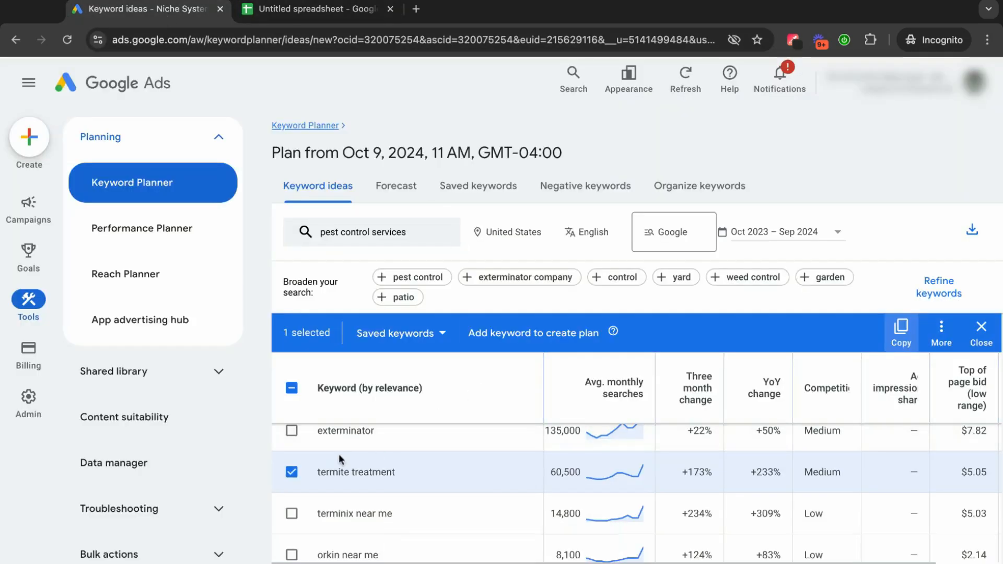
pyautogui.click(291, 471)
pyautogui.scroll(-2, 500, 462)
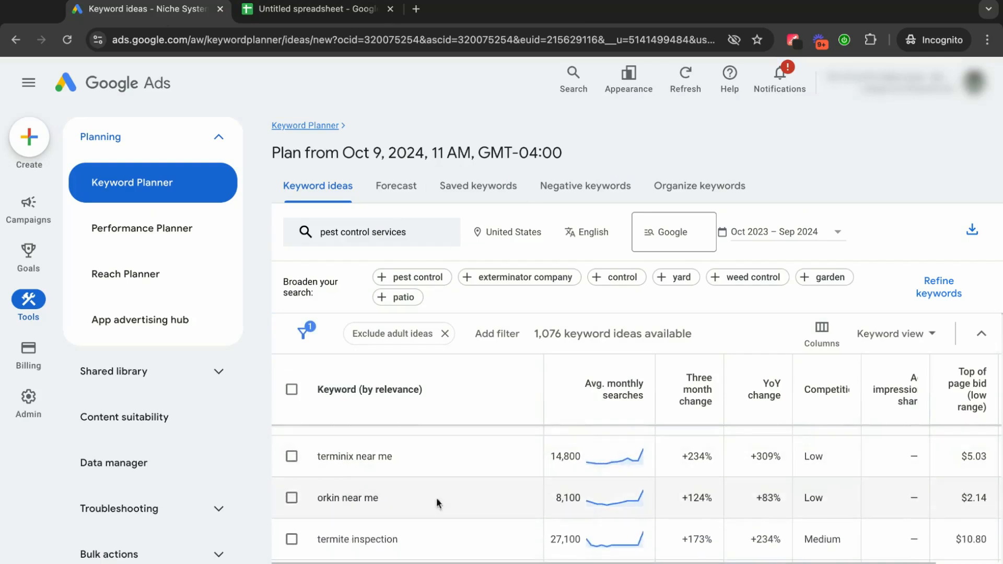
pyautogui.scroll(-2, 486, 500)
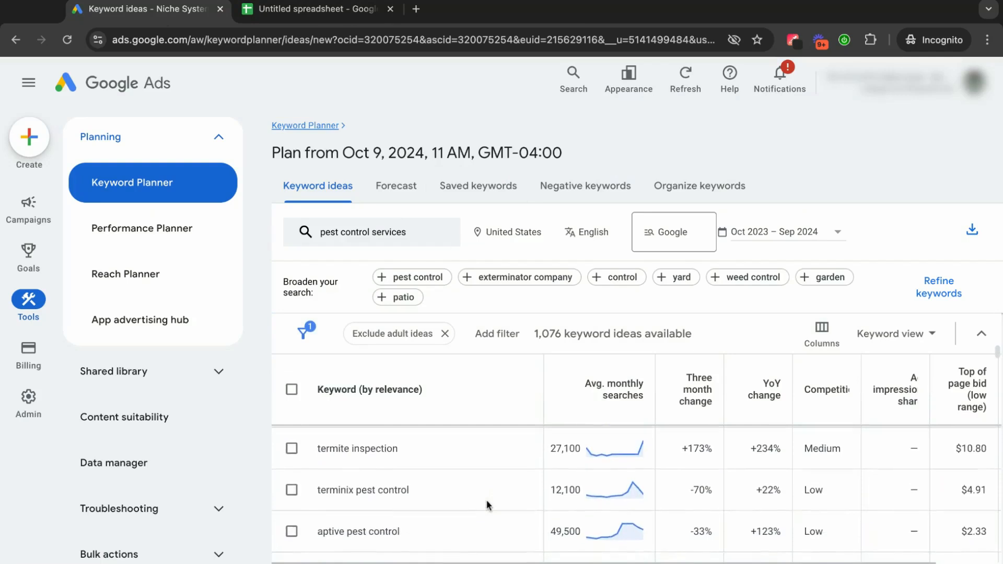
pyautogui.scroll(-3, 488, 505)
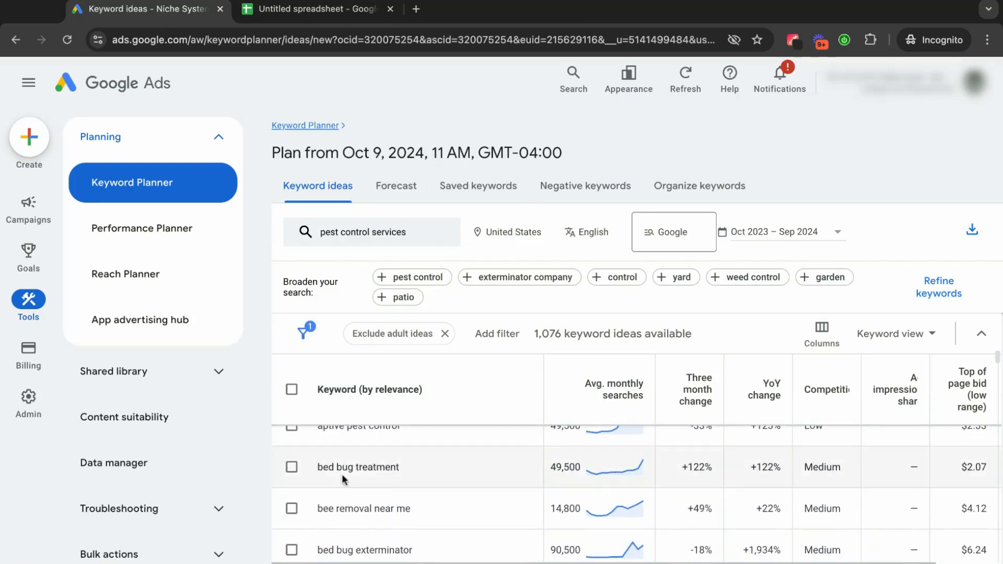
pyautogui.click(292, 467)
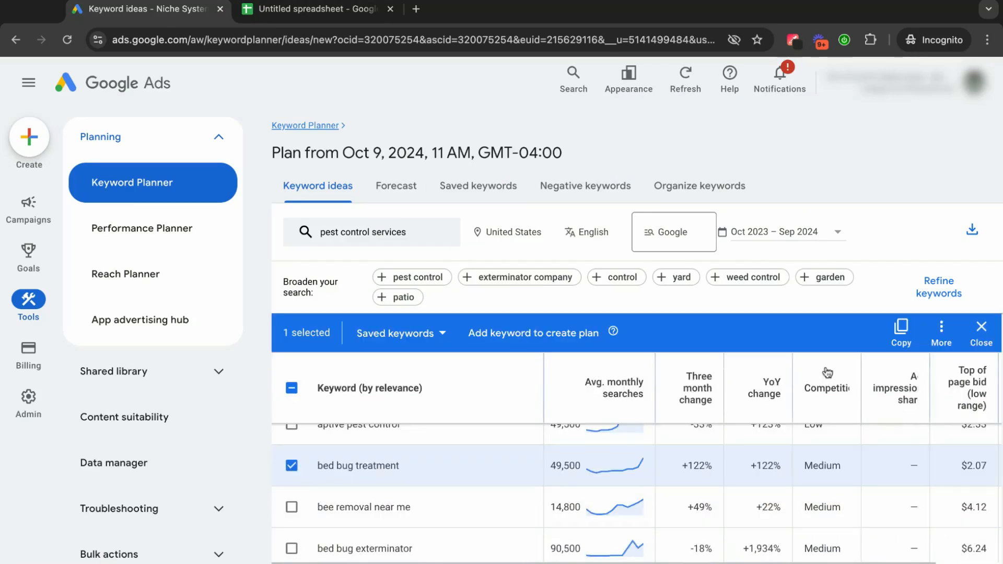
pyautogui.click(900, 329)
pyautogui.click(291, 467)
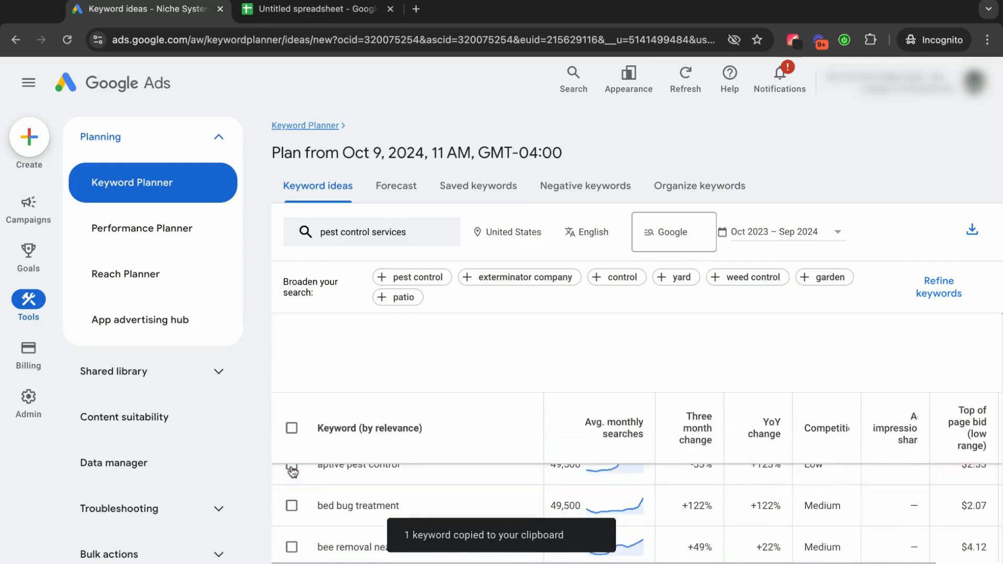
# Paste "bed bug treatment" into cell F1 of the spreadsheet and widen column F to fit the heading.
pyautogui.click(314, 10)
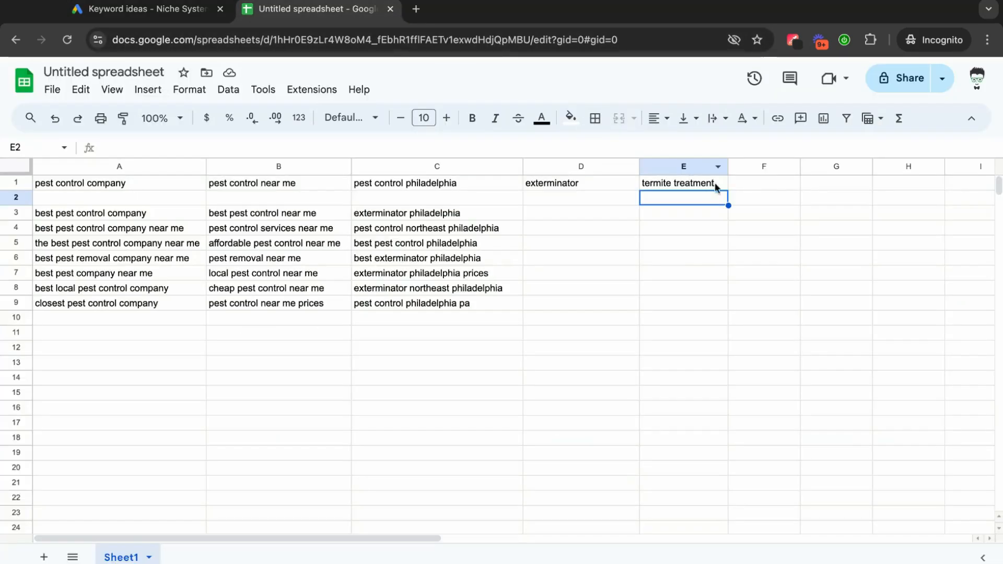
pyautogui.click(748, 184)
pyautogui.hotkey('ctrl', 'v')
pyautogui.click(776, 244)
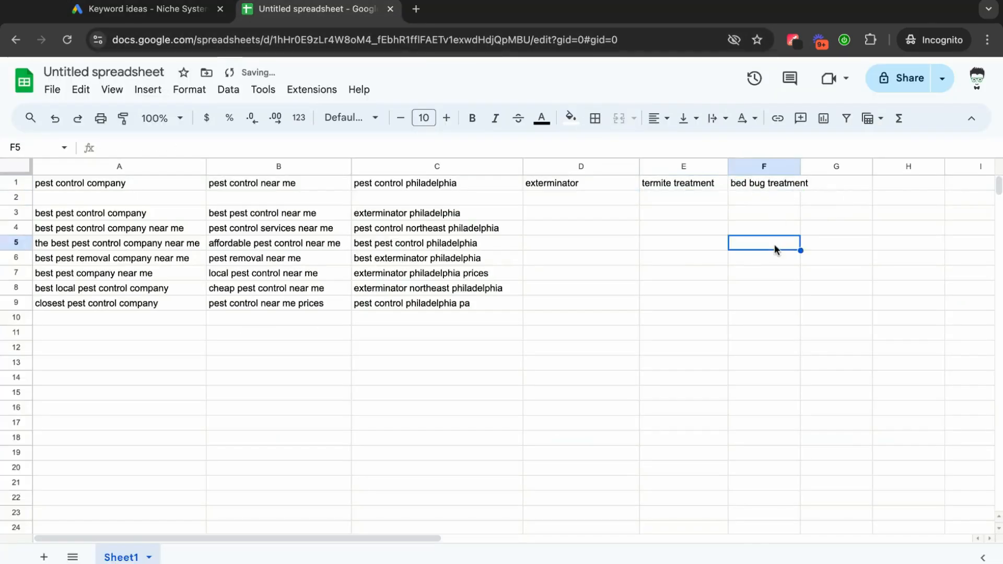
pyautogui.moveTo(800, 167); pyautogui.dragTo(826, 167)
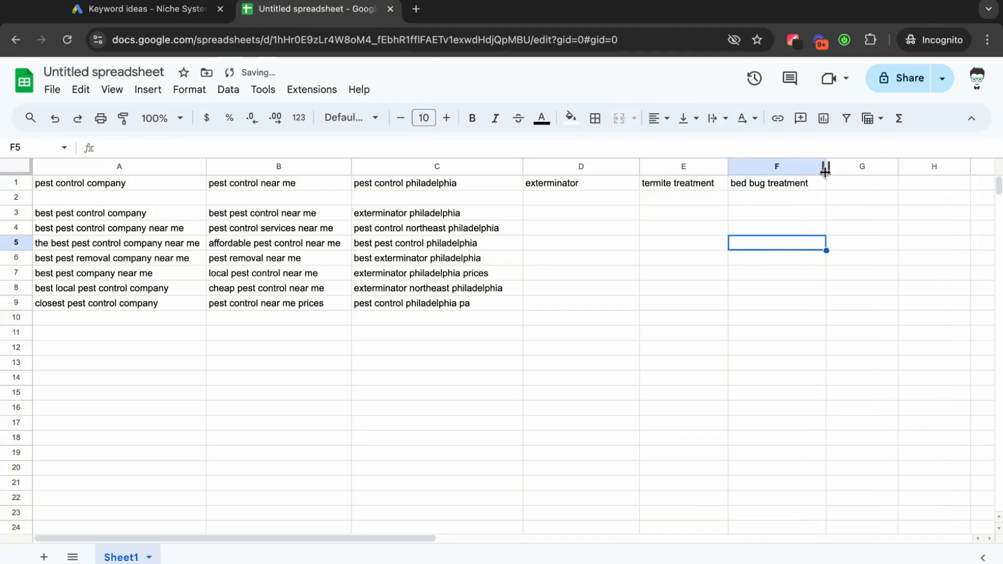
# Return to Keyword Planner, copy the keyword "bee removal near me" from the ideas list and clear its selection.
pyautogui.click(184, 17)
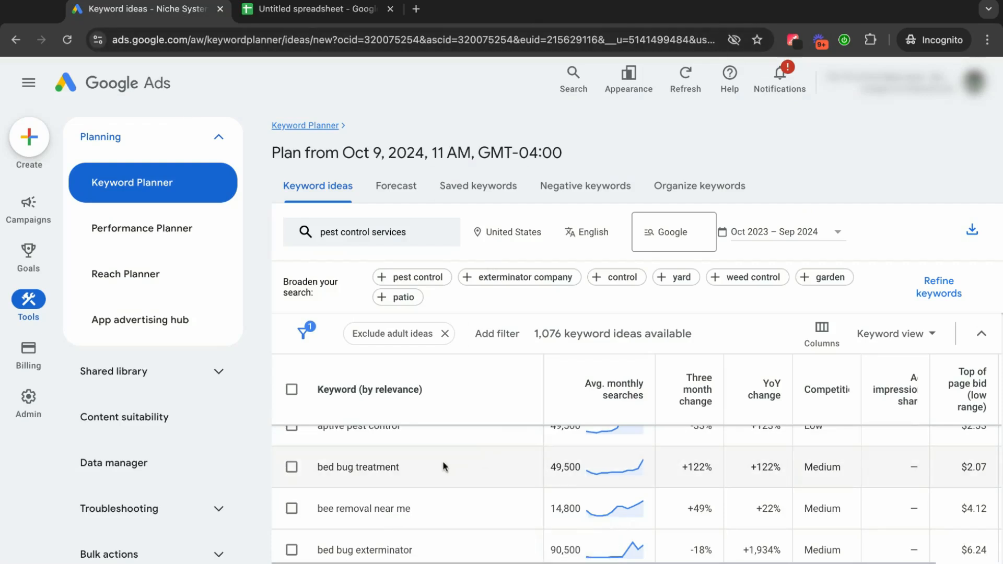
pyautogui.scroll(-2, 443, 460)
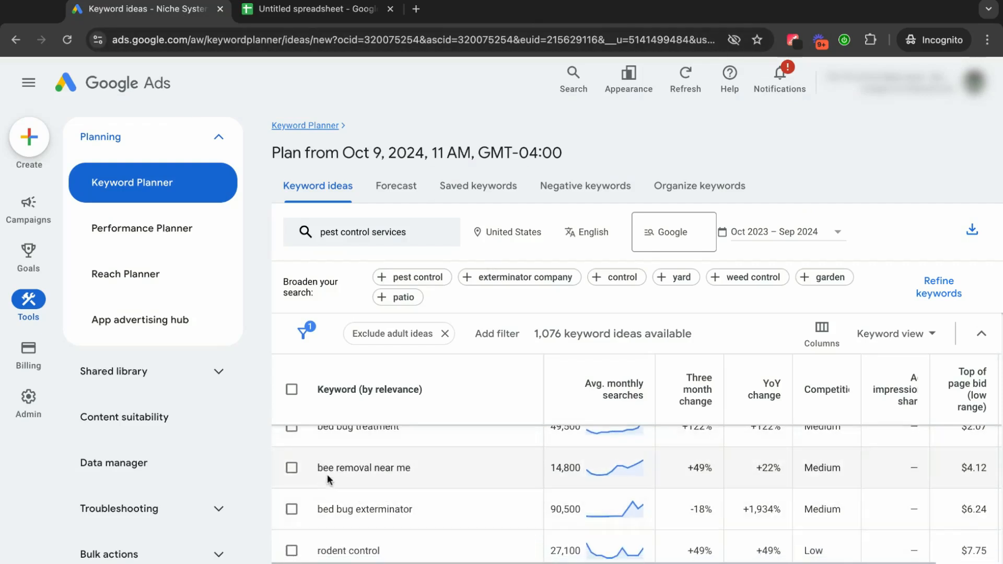
pyautogui.scroll(1, 315, 473)
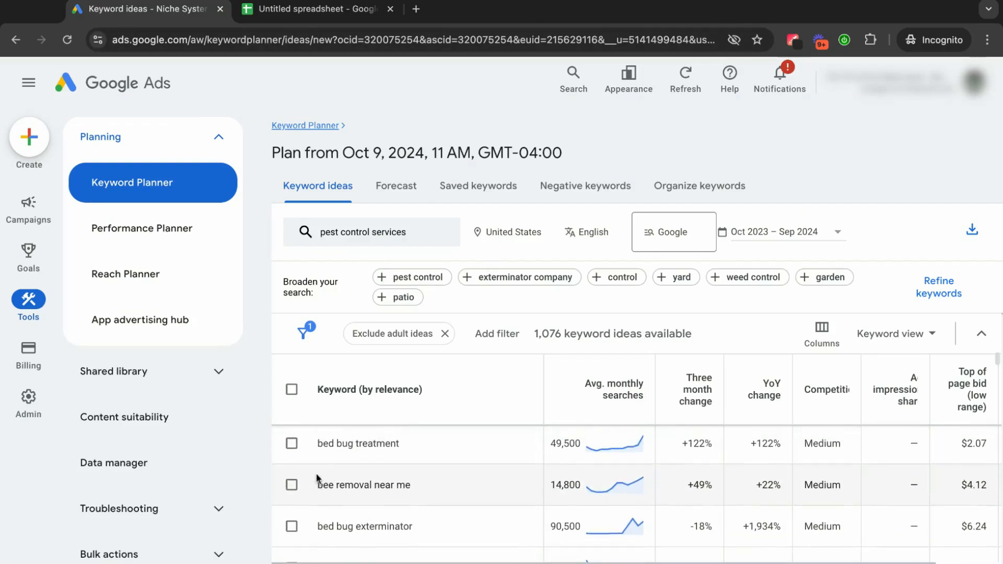
pyautogui.click(292, 486)
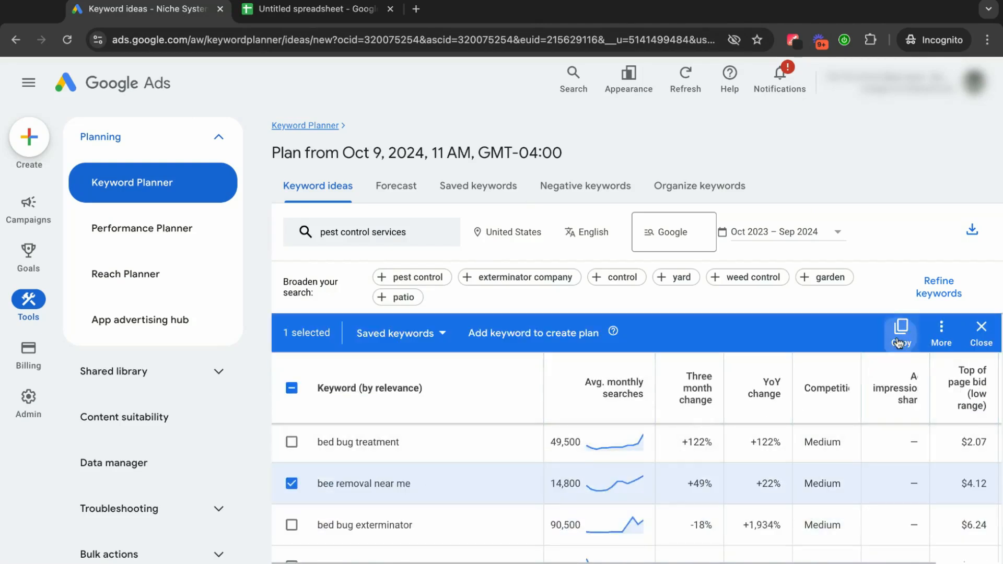
pyautogui.click(898, 342)
pyautogui.click(294, 486)
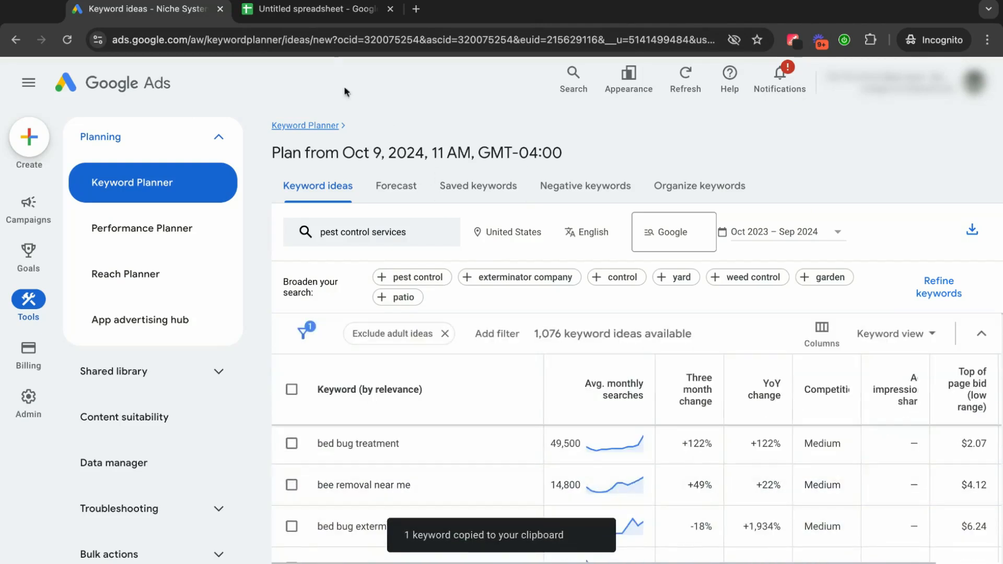
# Paste "bee removal near me" into cell G1 of the spreadsheet and widen column G to fit the heading.
pyautogui.click(314, 9)
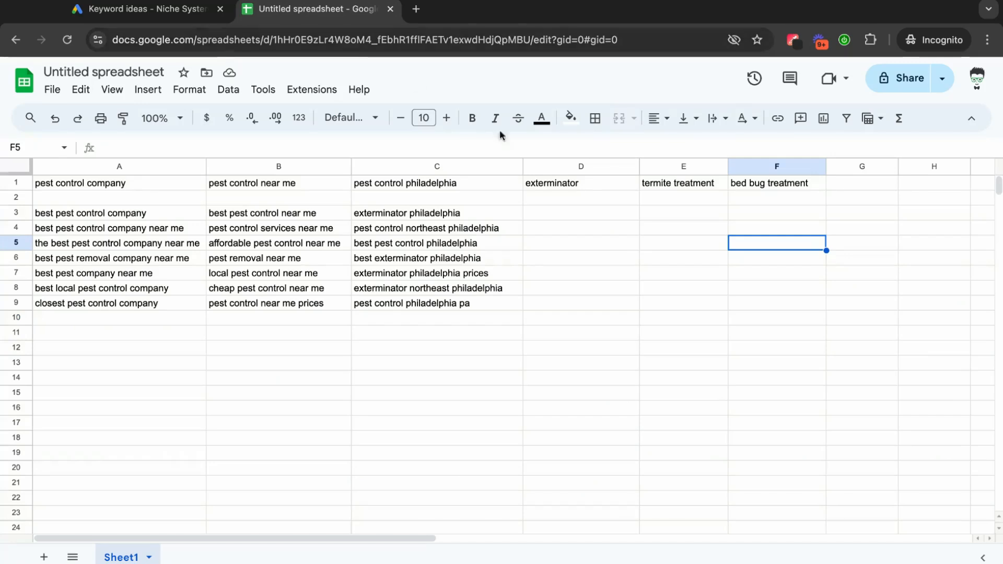
pyautogui.click(874, 184)
pyautogui.hotkey('ctrl', 'v')
pyautogui.click(880, 233)
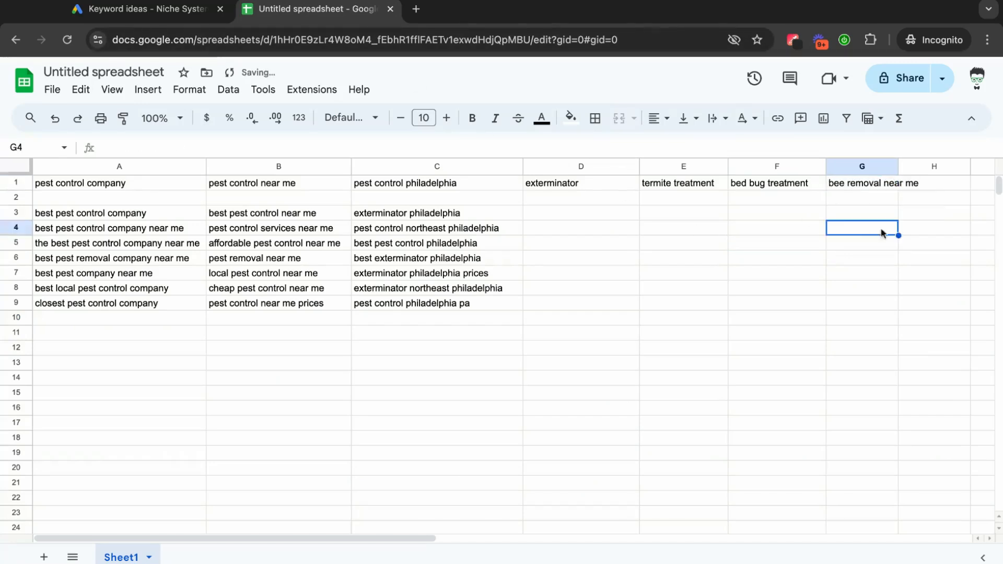
pyautogui.doubleClick(898, 166)
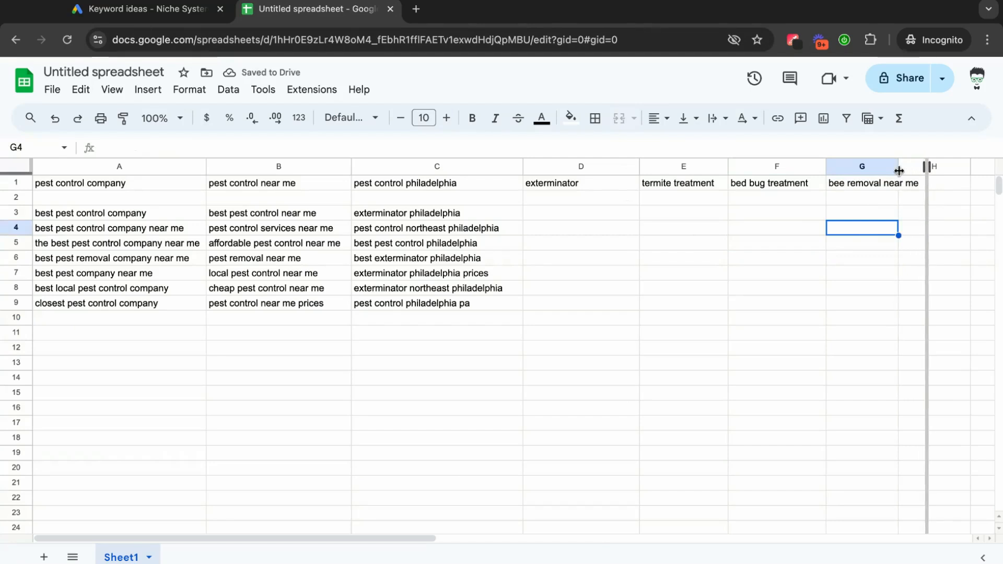
pyautogui.click(866, 287)
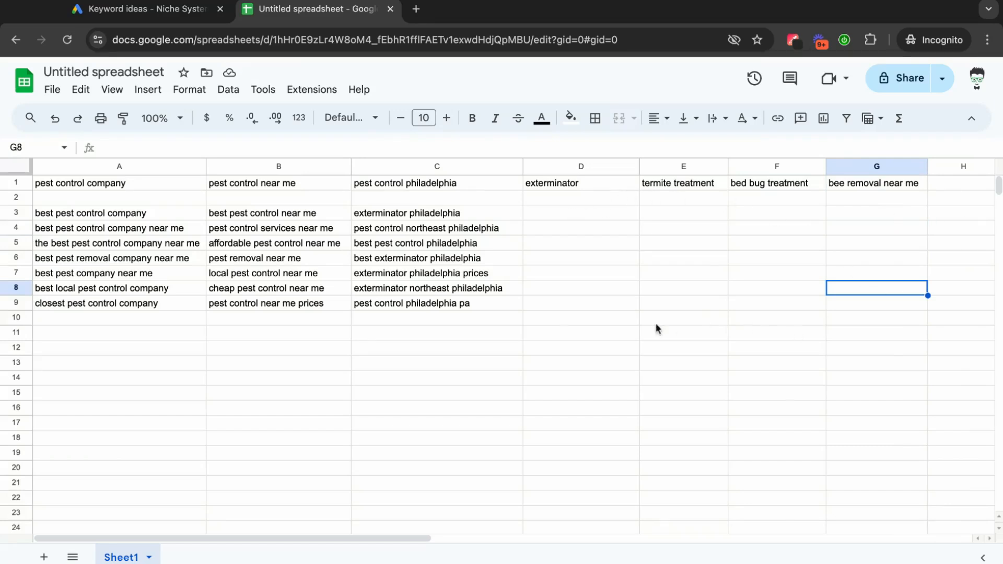
# Look through more Keyword Planner ideas for further pest-specific ad group themes, then return to the spreadsheet.
pyautogui.click(159, 18)
pyautogui.scroll(-2, 485, 474)
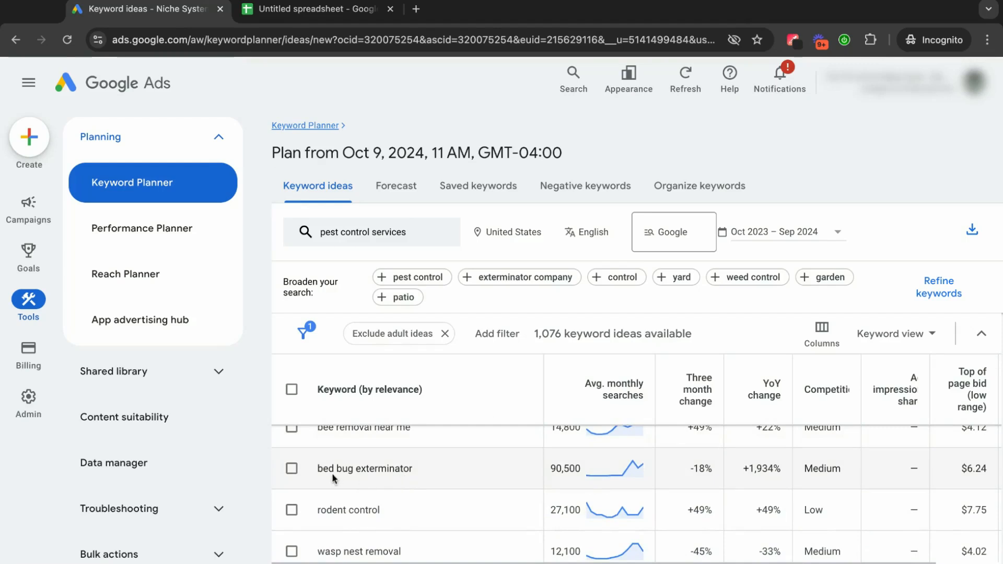
pyautogui.scroll(-2, 374, 521)
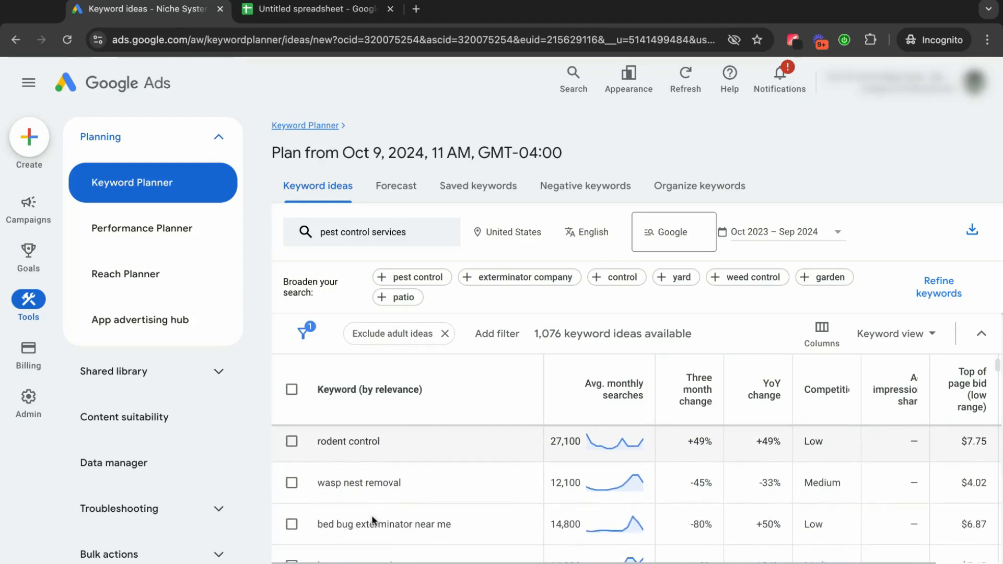
pyautogui.scroll(-1, 349, 527)
pyautogui.scroll(-3, 349, 528)
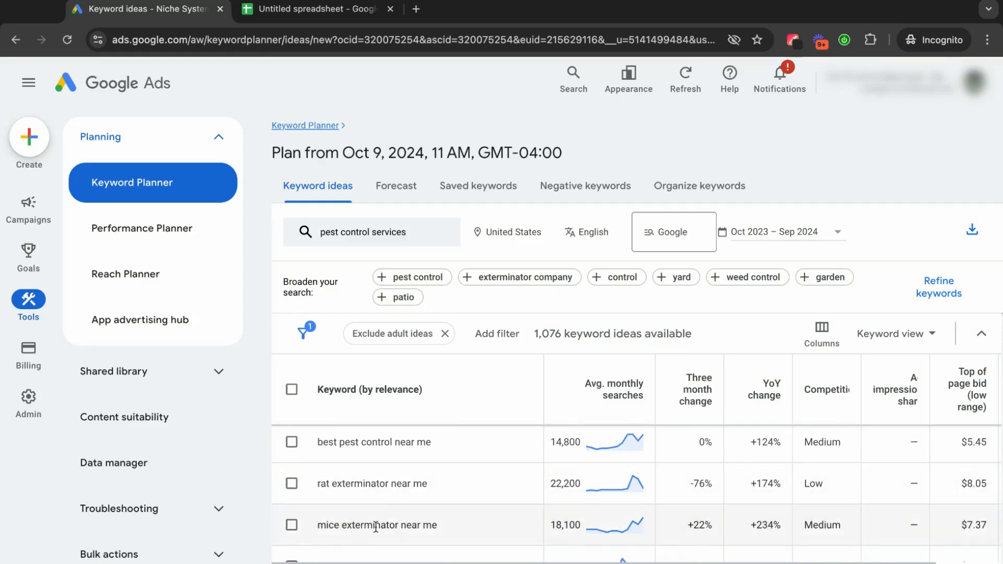
pyautogui.scroll(-2, 376, 526)
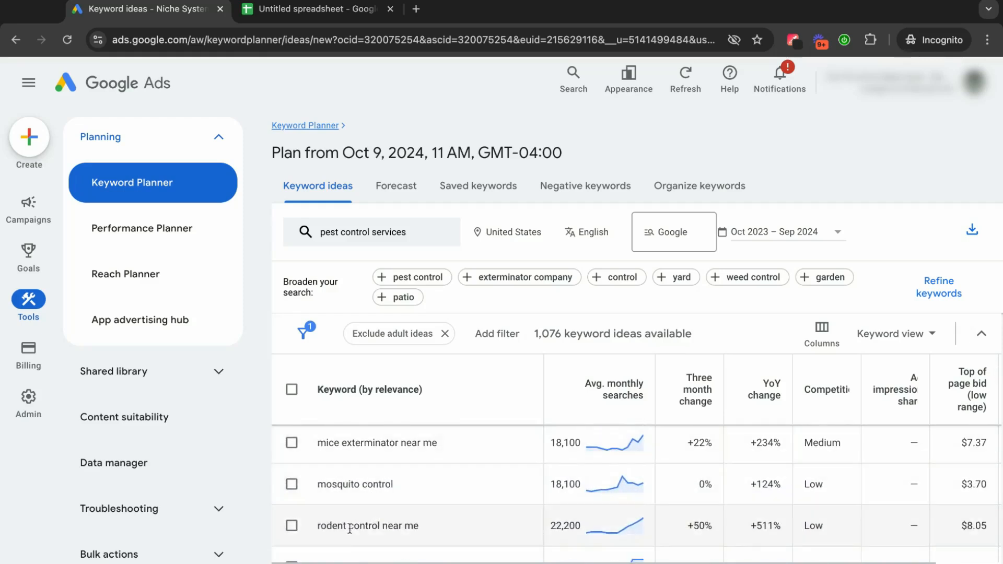
pyautogui.scroll(-3, 350, 528)
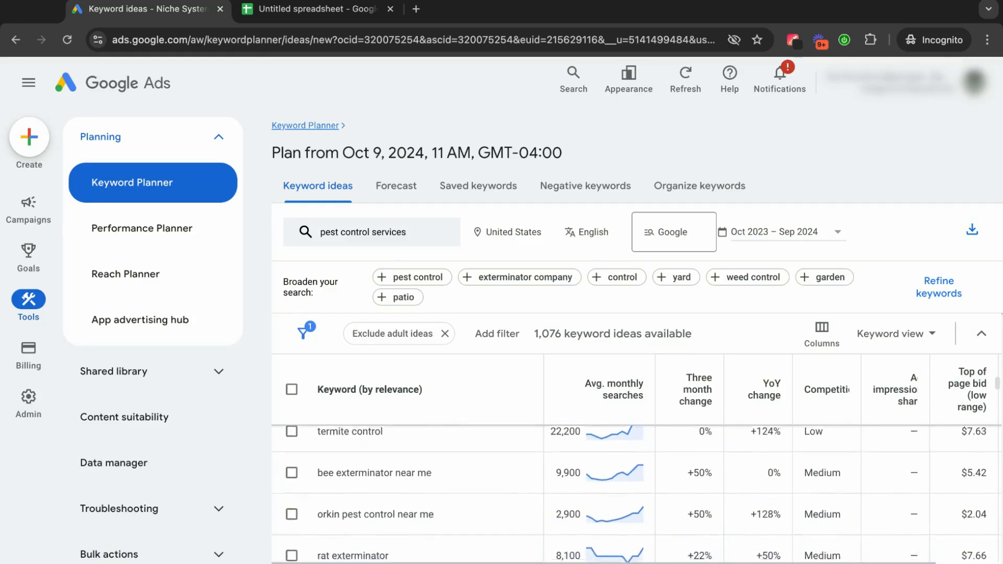
pyautogui.scroll(-4, 638, 494)
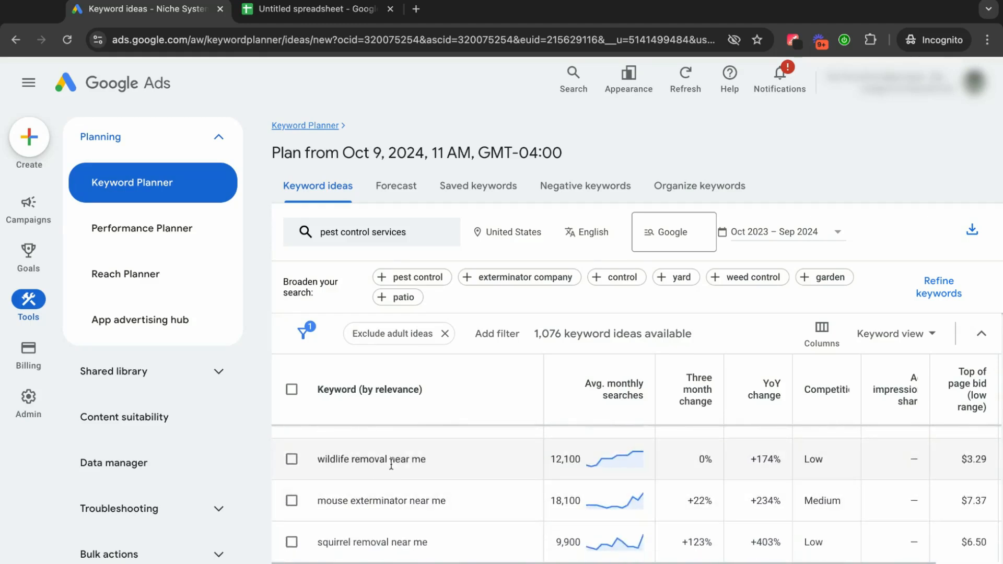
pyautogui.scroll(-2, 397, 481)
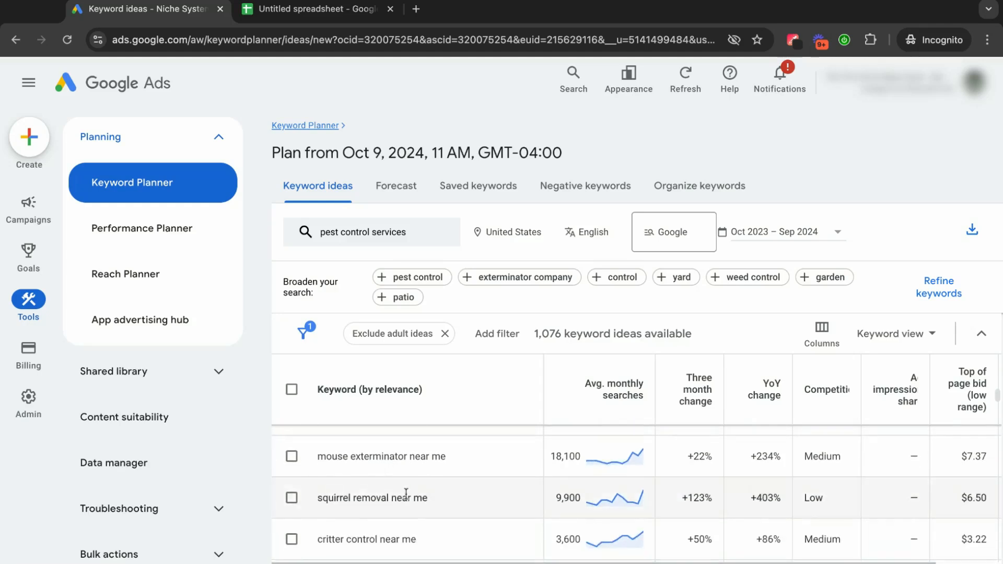
pyautogui.scroll(-1, 402, 485)
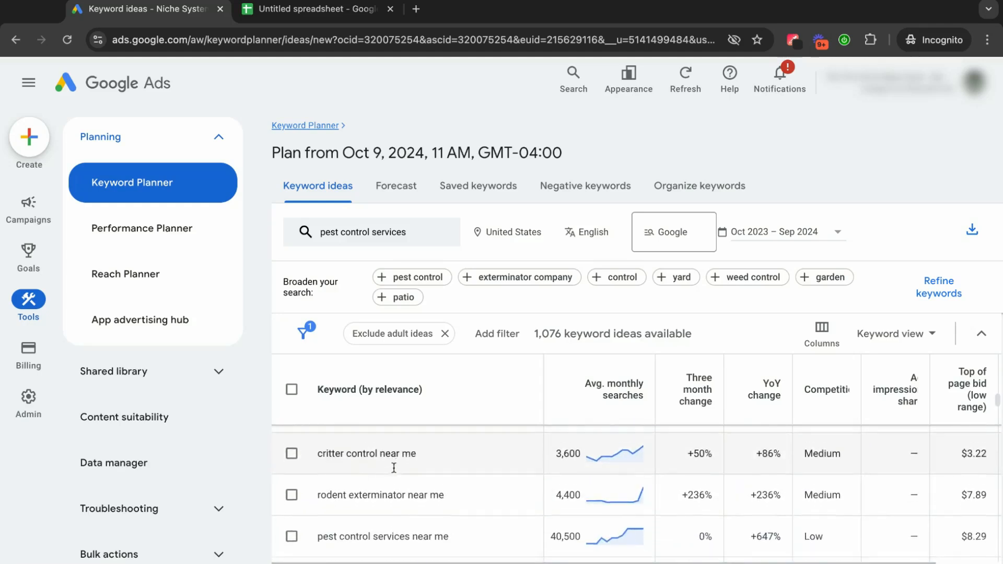
pyautogui.scroll(-1, 395, 470)
pyautogui.scroll(-2, 393, 470)
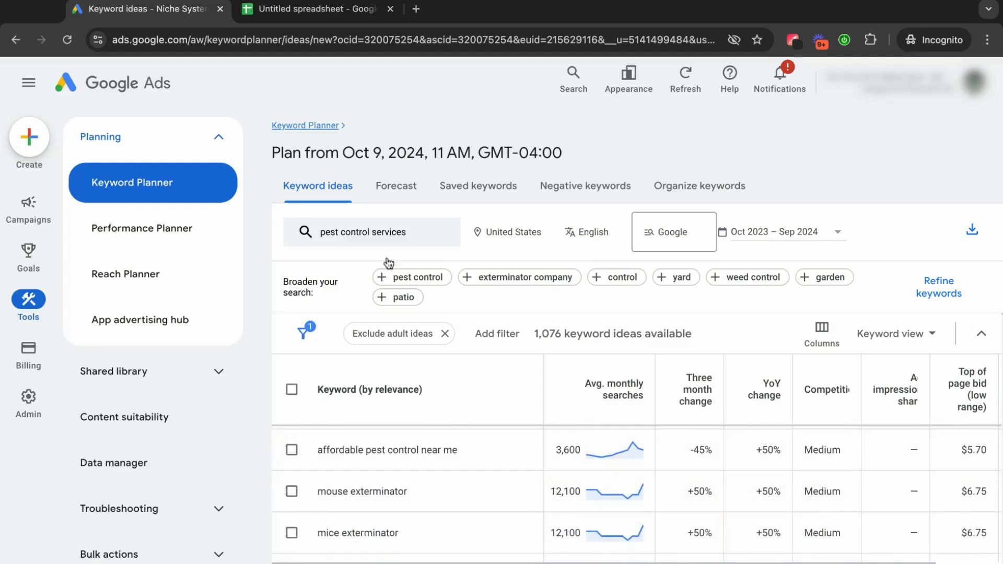
pyautogui.click(311, 9)
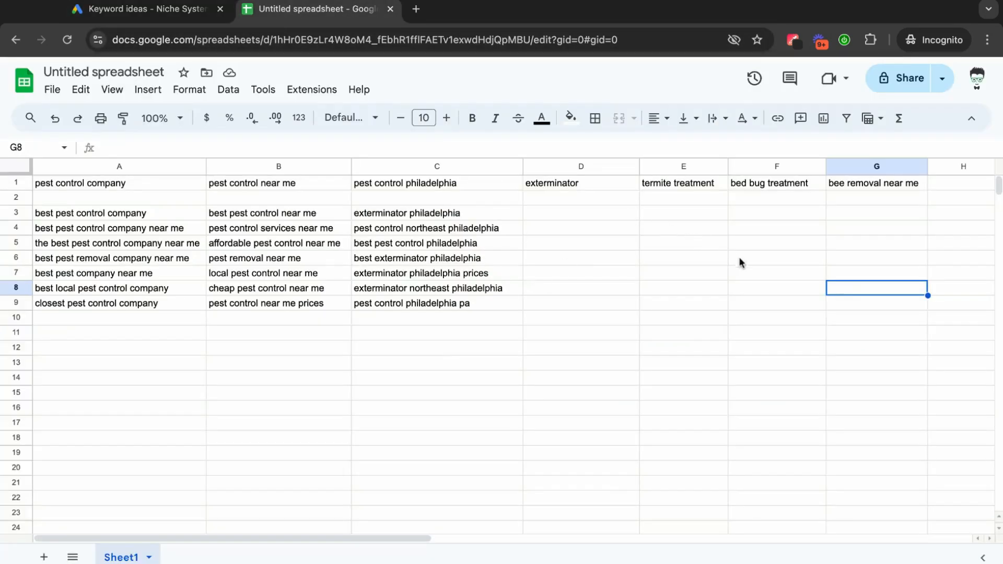